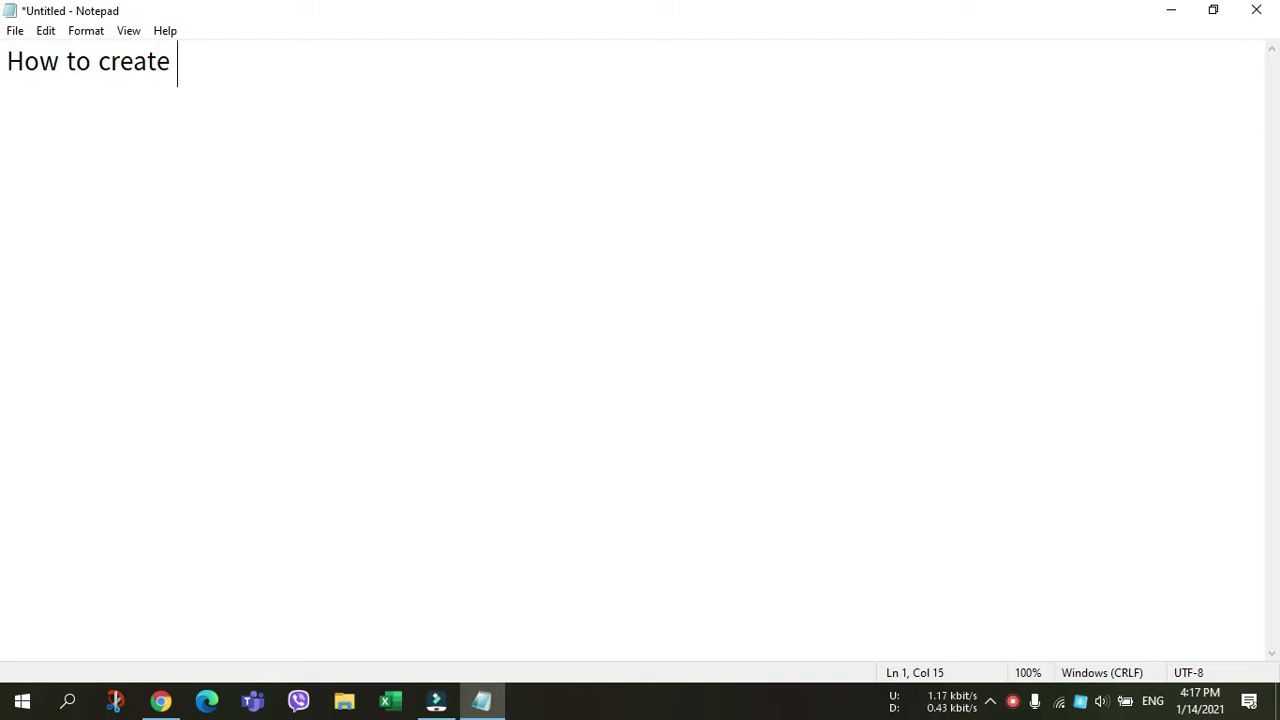
- Complete the title line as "How to create Charts in simplest way using MS Excel" and underline it with a row of equals signs
{"action": "type", "text": "Cahrt"}
{"action": "key", "text": "BackSpace"}
{"action": "key", "text": "BackSpace"}
{"action": "key", "text": "BackSpace"}
{"action": "key", "text": "BackSpace"}
{"action": "type", "text": "har"}
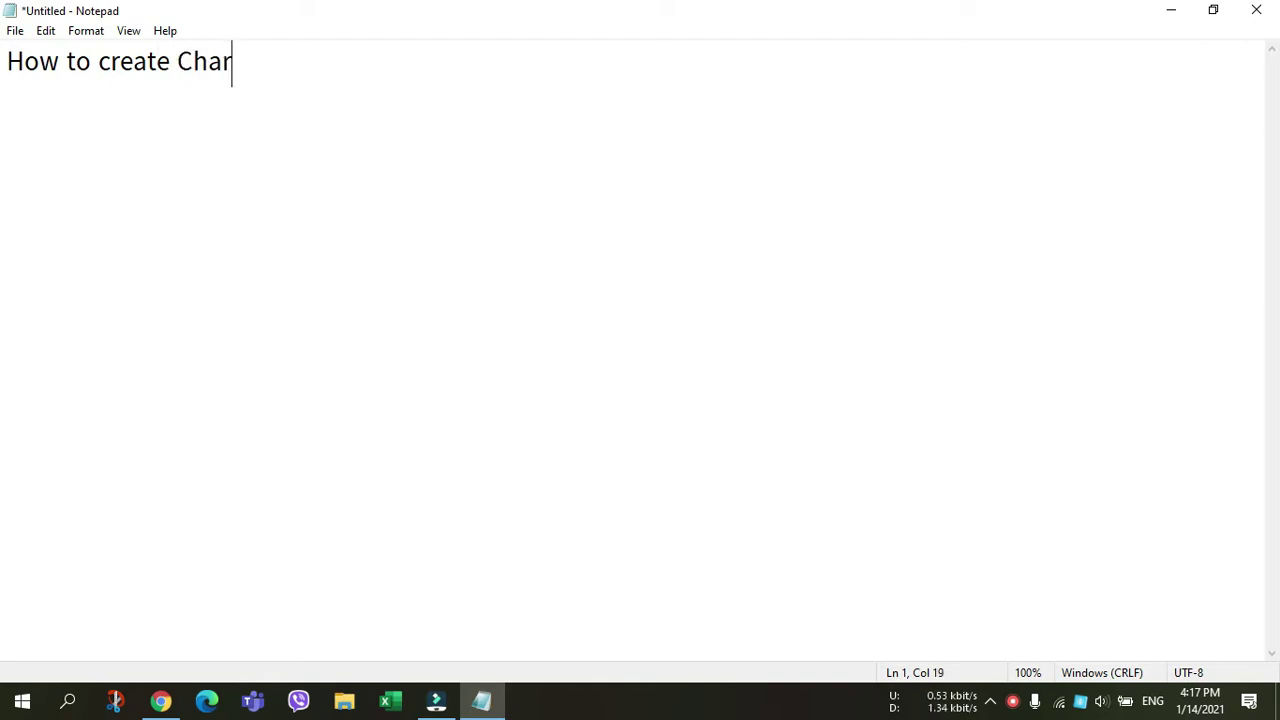
{"action": "type", "text": "ts in "}
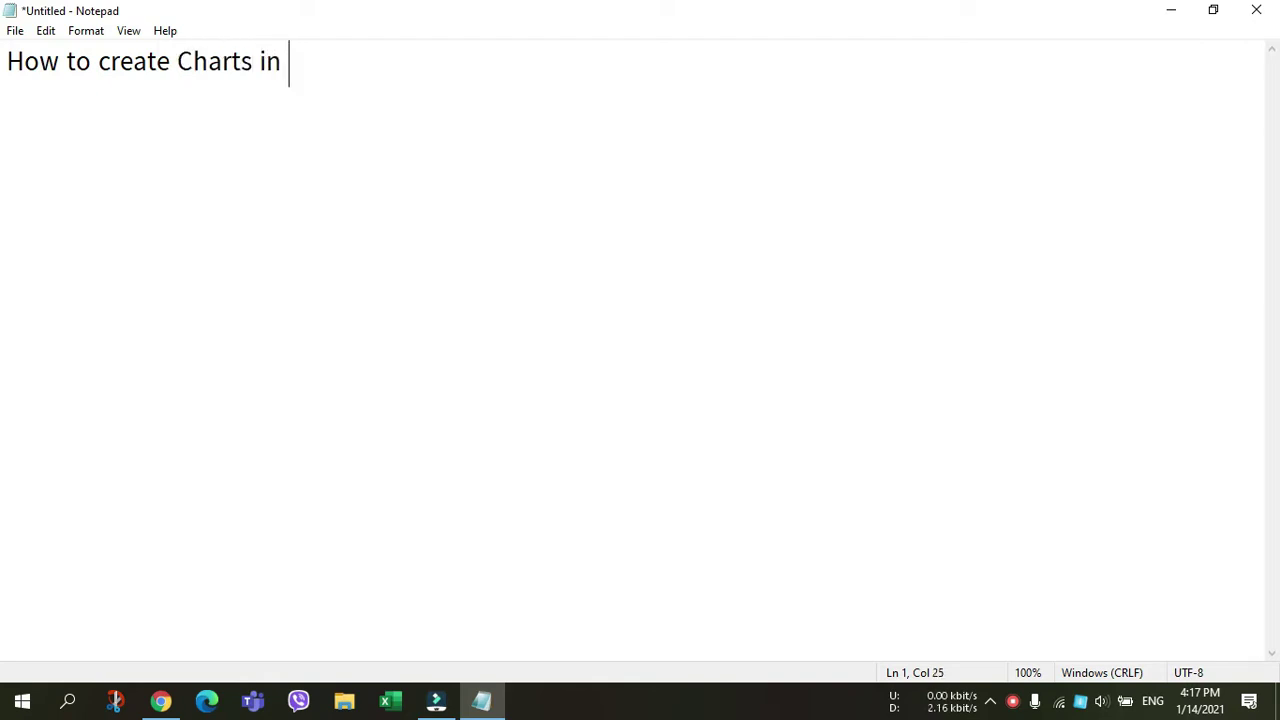
{"action": "type", "text": "simpl"}
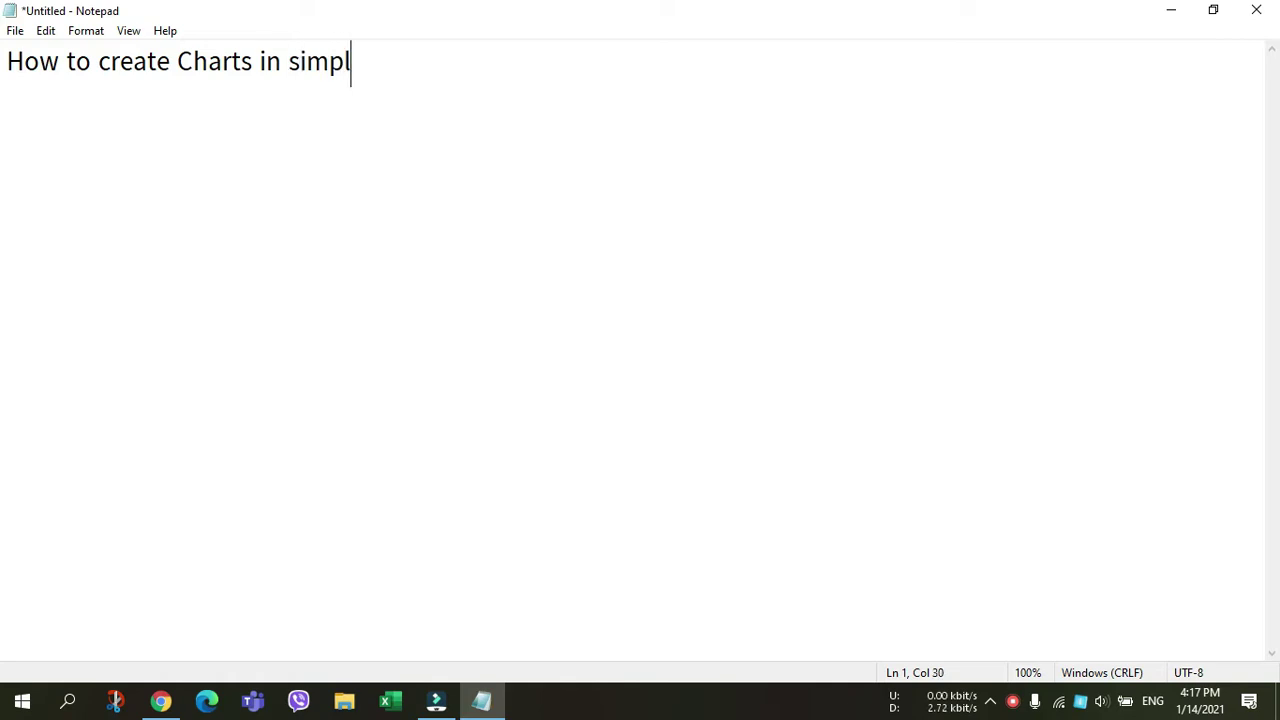
{"action": "type", "text": "est way"}
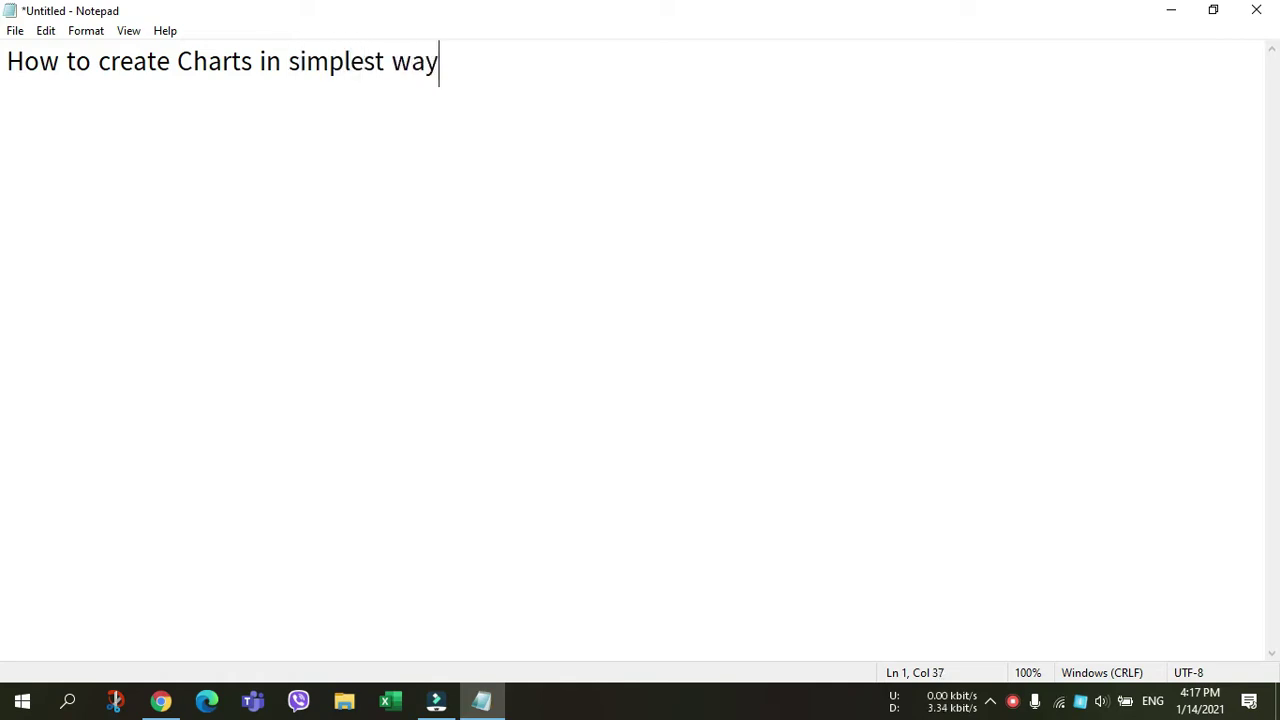
{"action": "type", "text": " using MS Excel "}
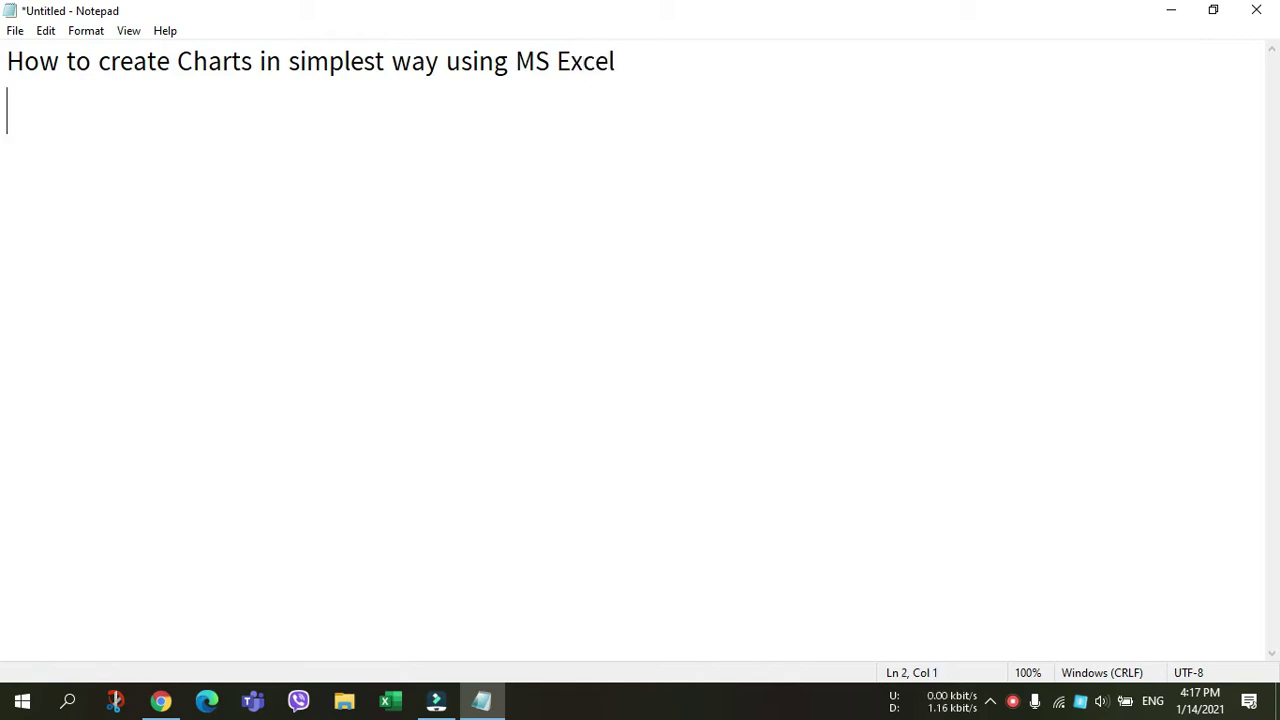
{"action": "type", "text": "=============================================="}
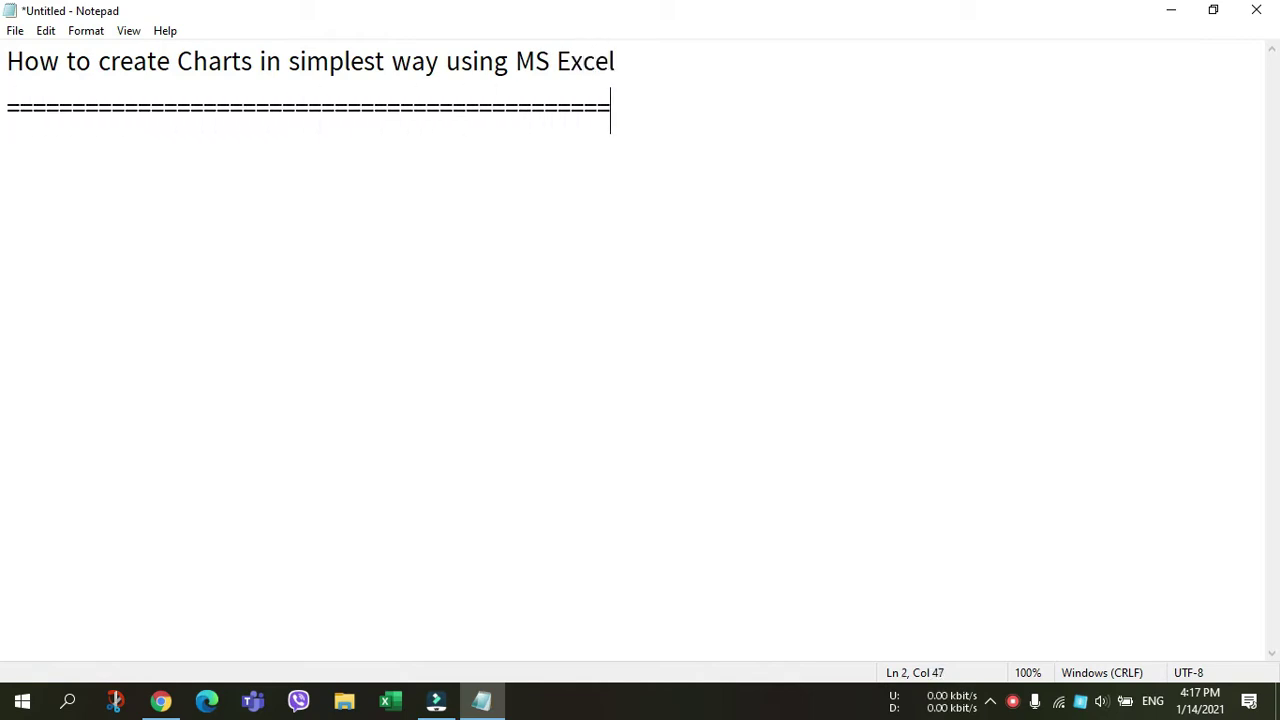
- Add the bullet "- Most of us hardly use chart in excel, but it is very useful when to track our progress using data."
{"action": "key", "text": "Return"}
{"action": "type", "text": "- Most of "}
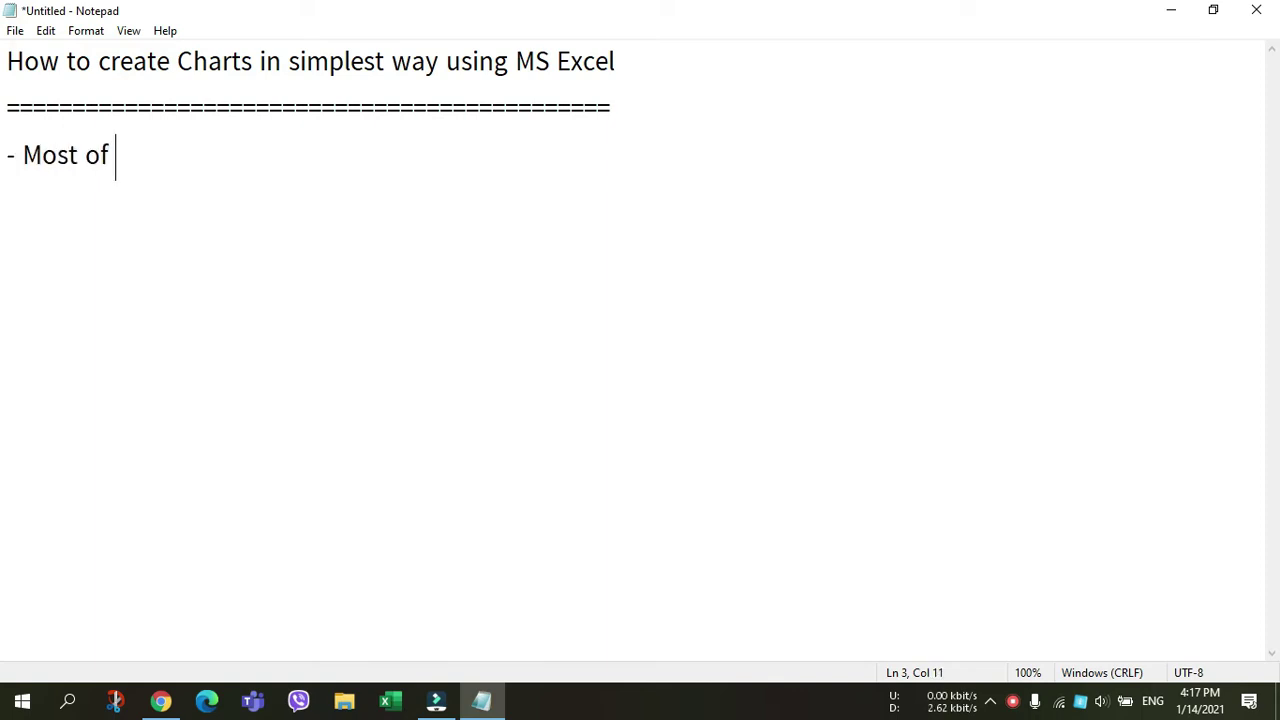
{"action": "type", "text": "us hardly"}
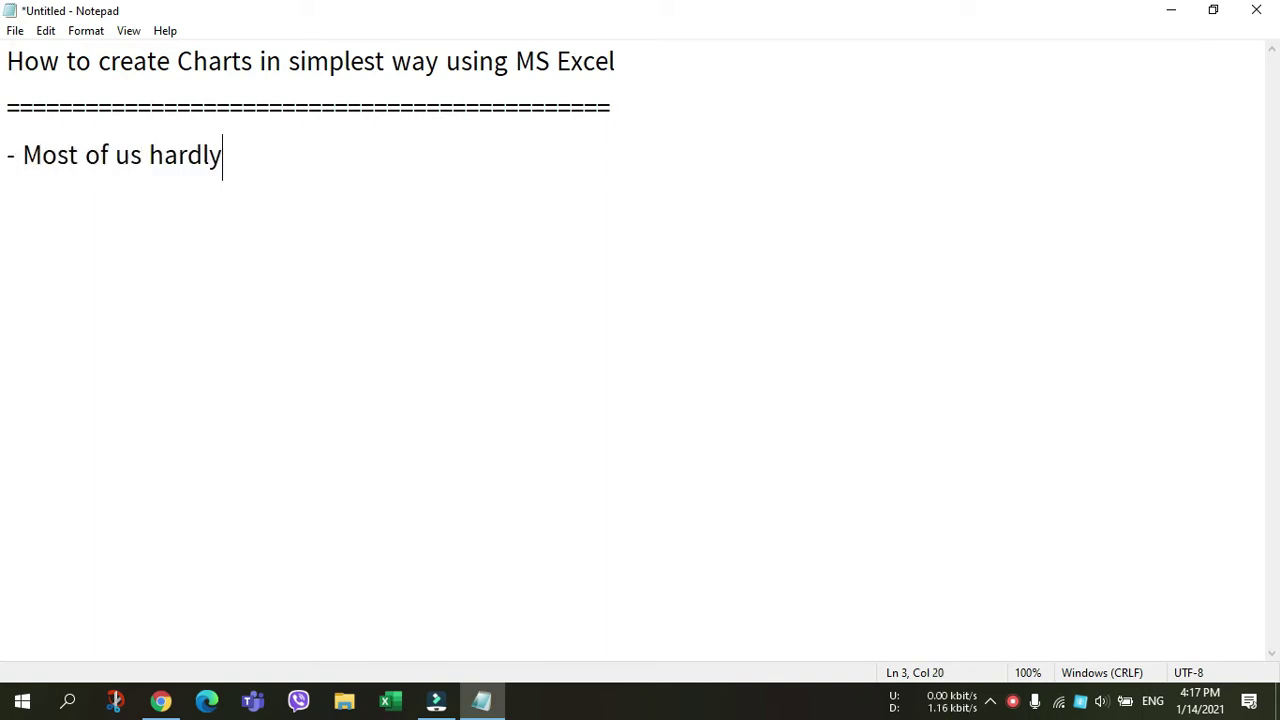
{"action": "type", "text": " use ch"}
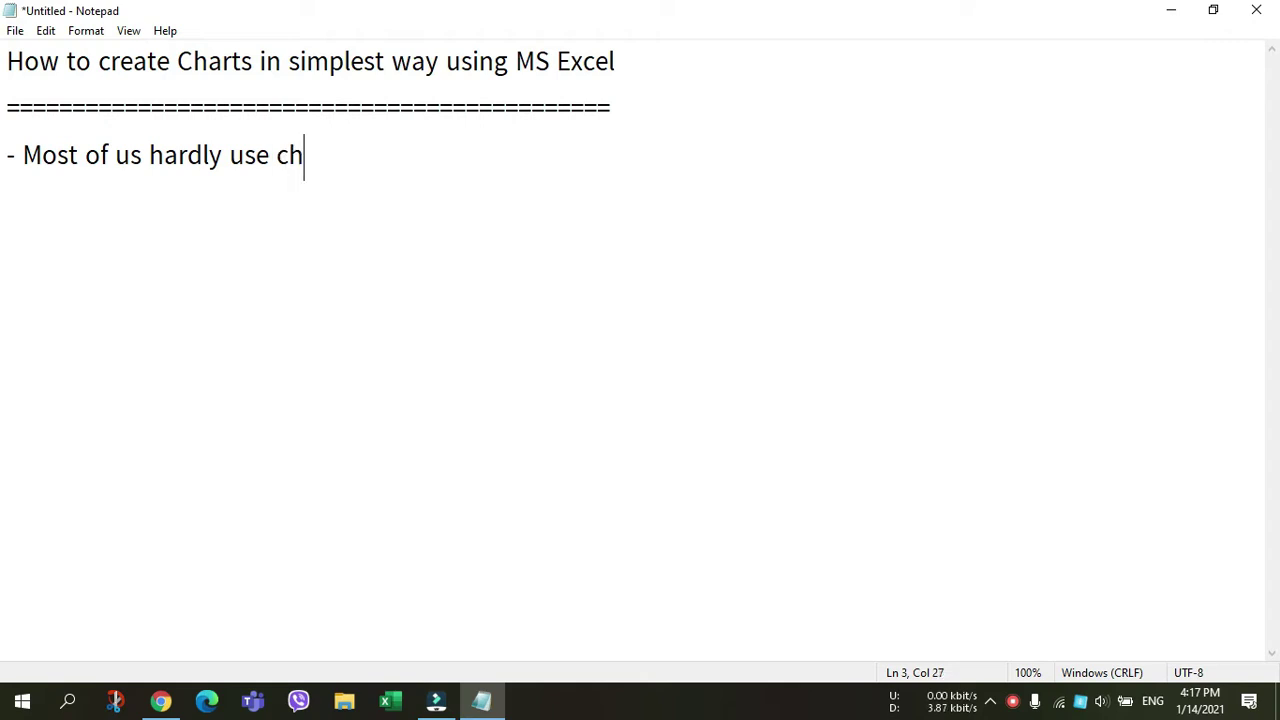
{"action": "type", "text": "art in excel "}
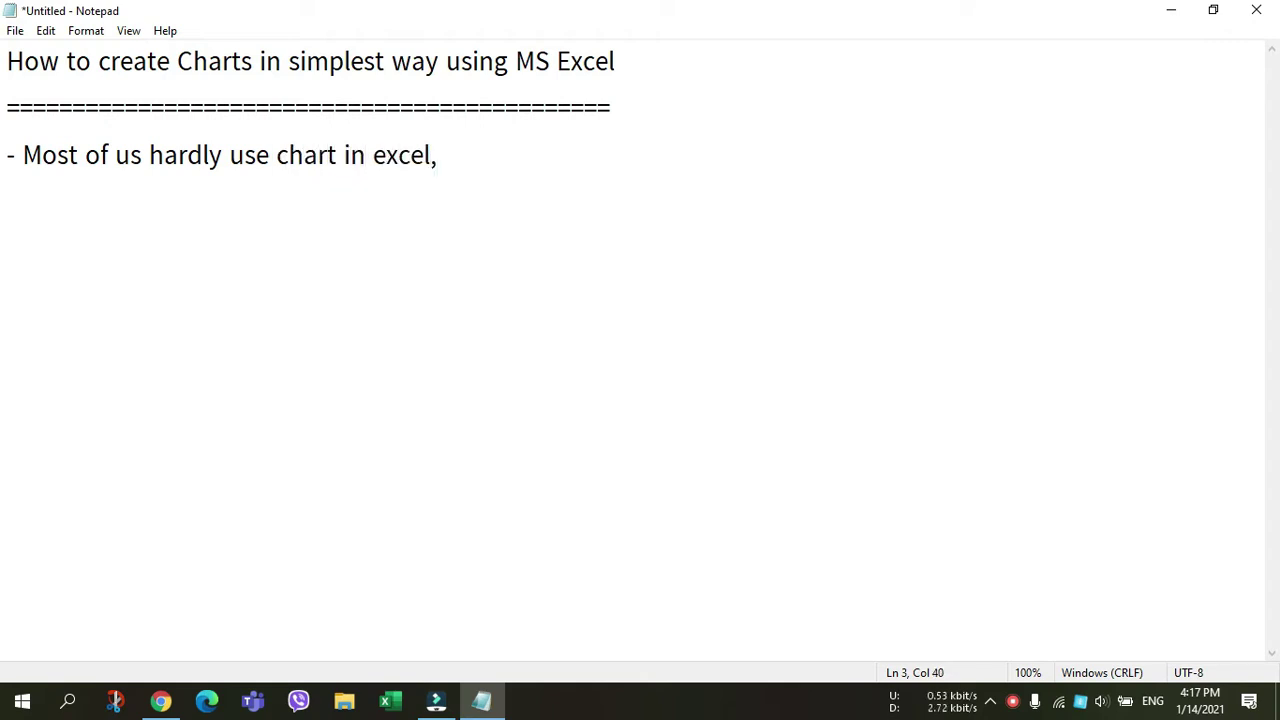
{"action": "type", "text": " but it is very use"}
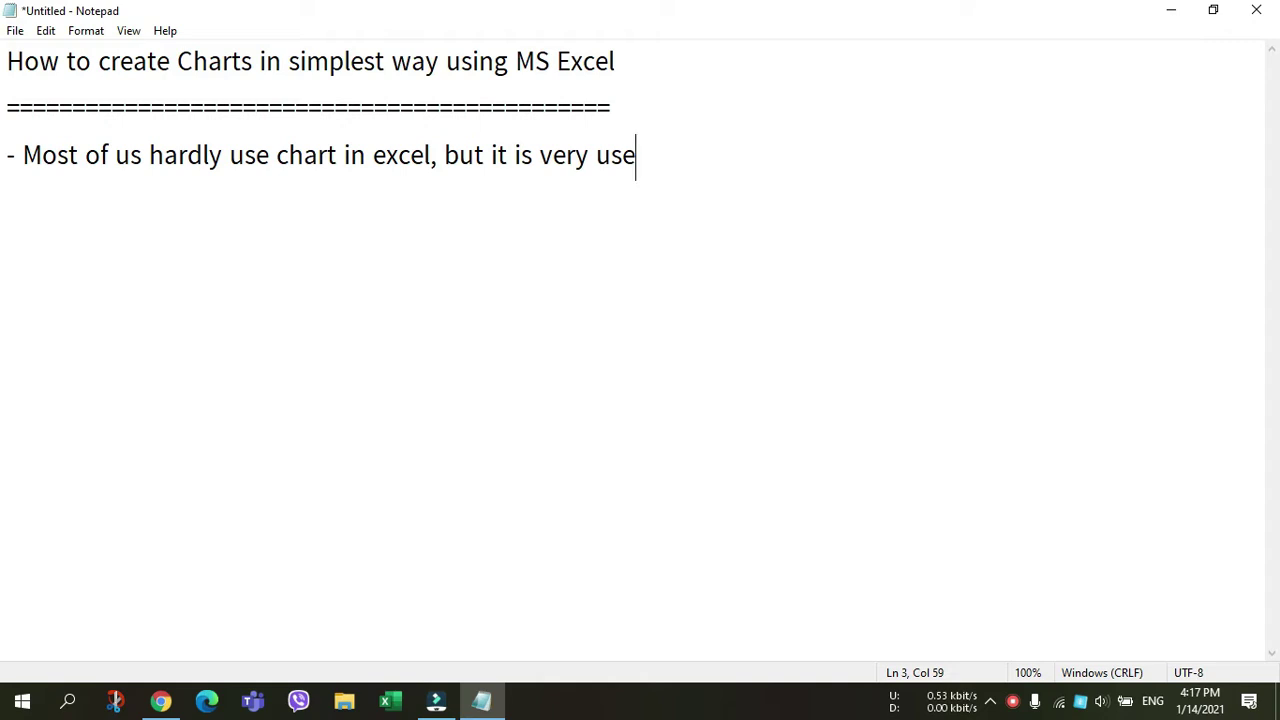
{"action": "type", "text": "ful when"}
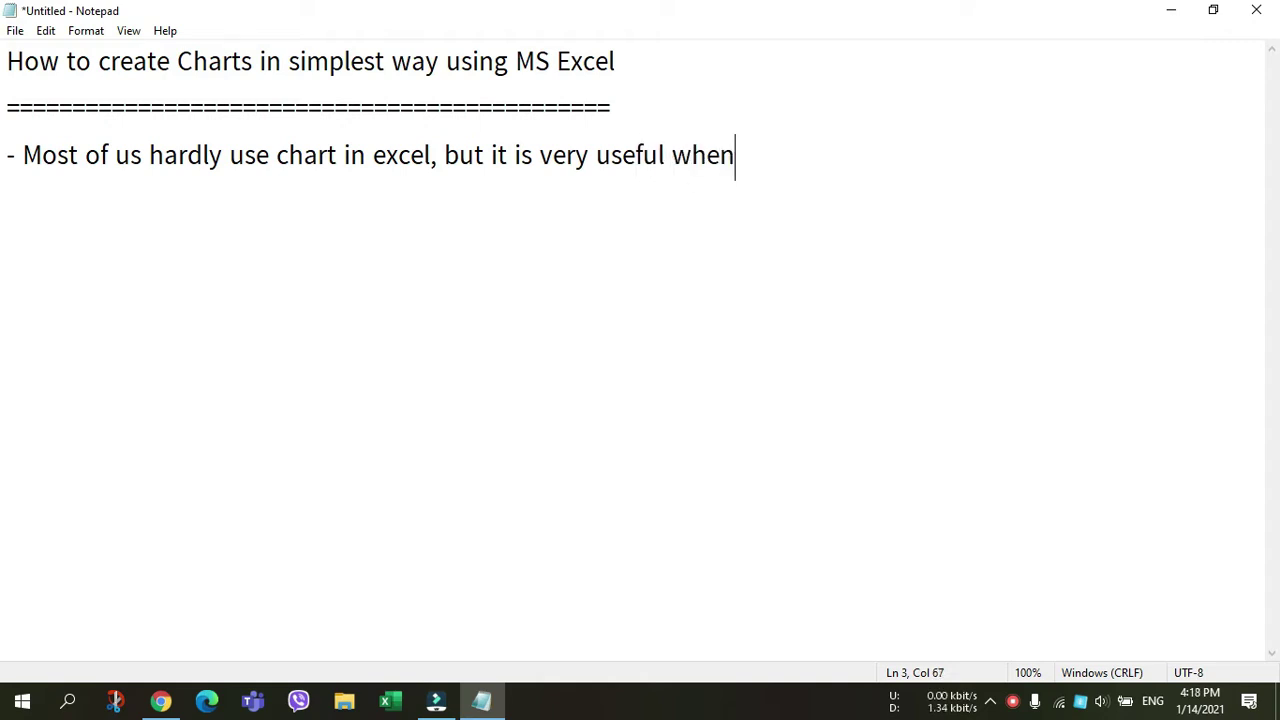
{"action": "type", "text": " to track "}
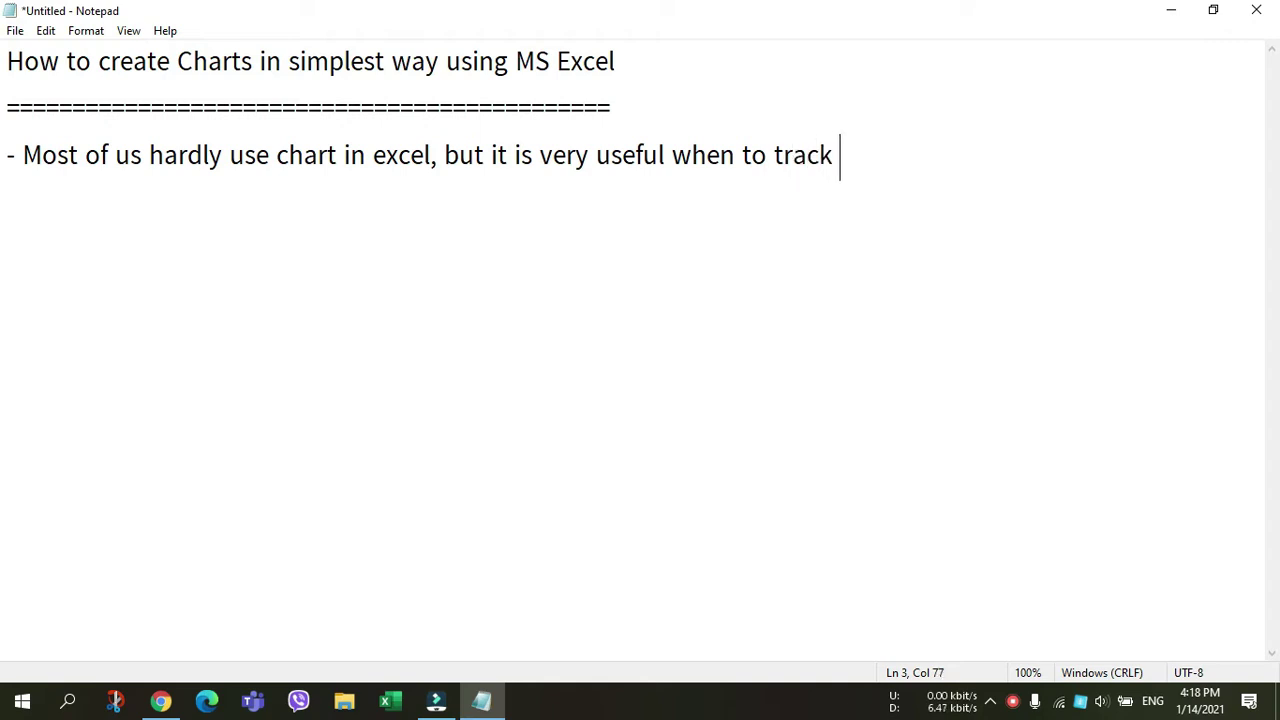
{"action": "type", "text": "our p"}
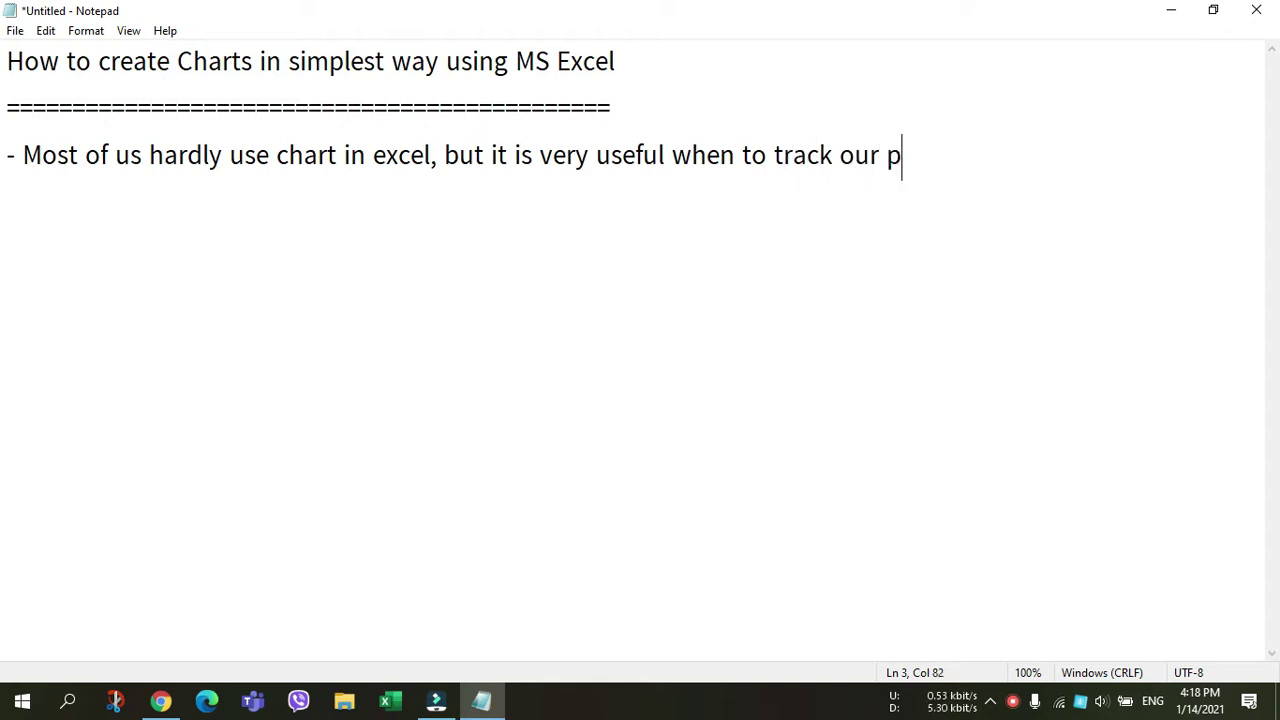
{"action": "type", "text": "rogress"}
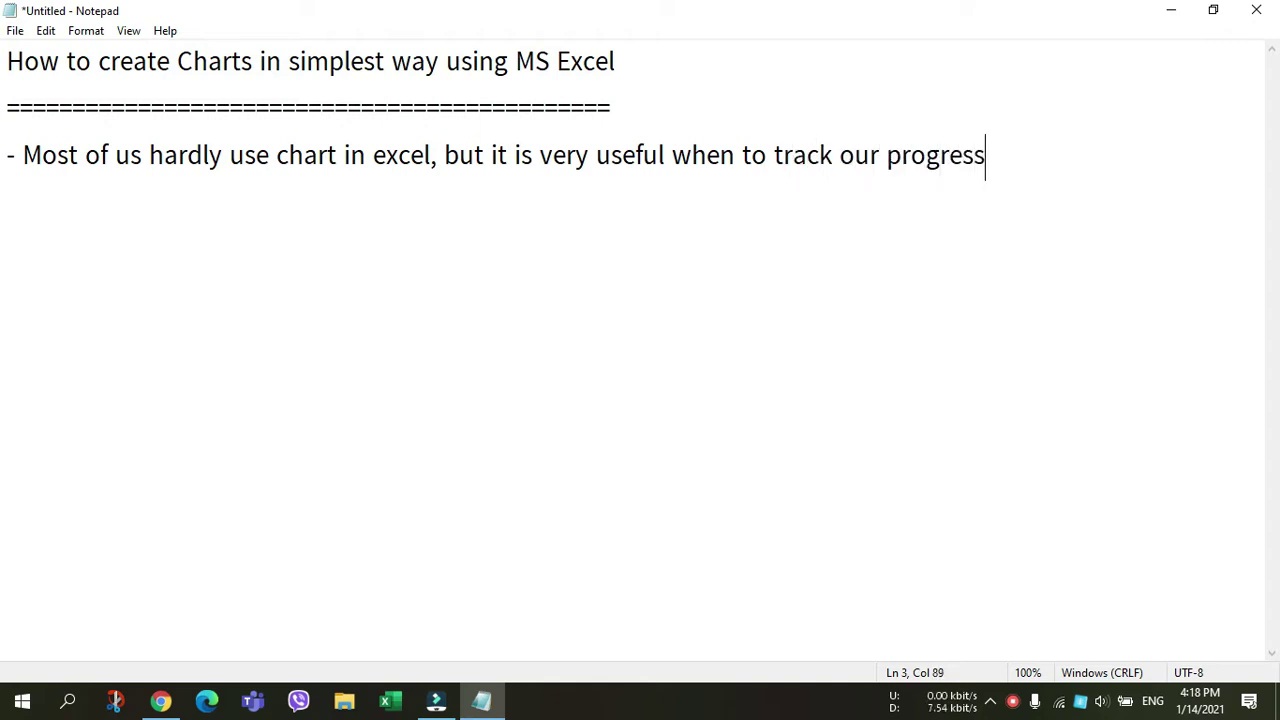
{"action": "type", "text": " using data."}
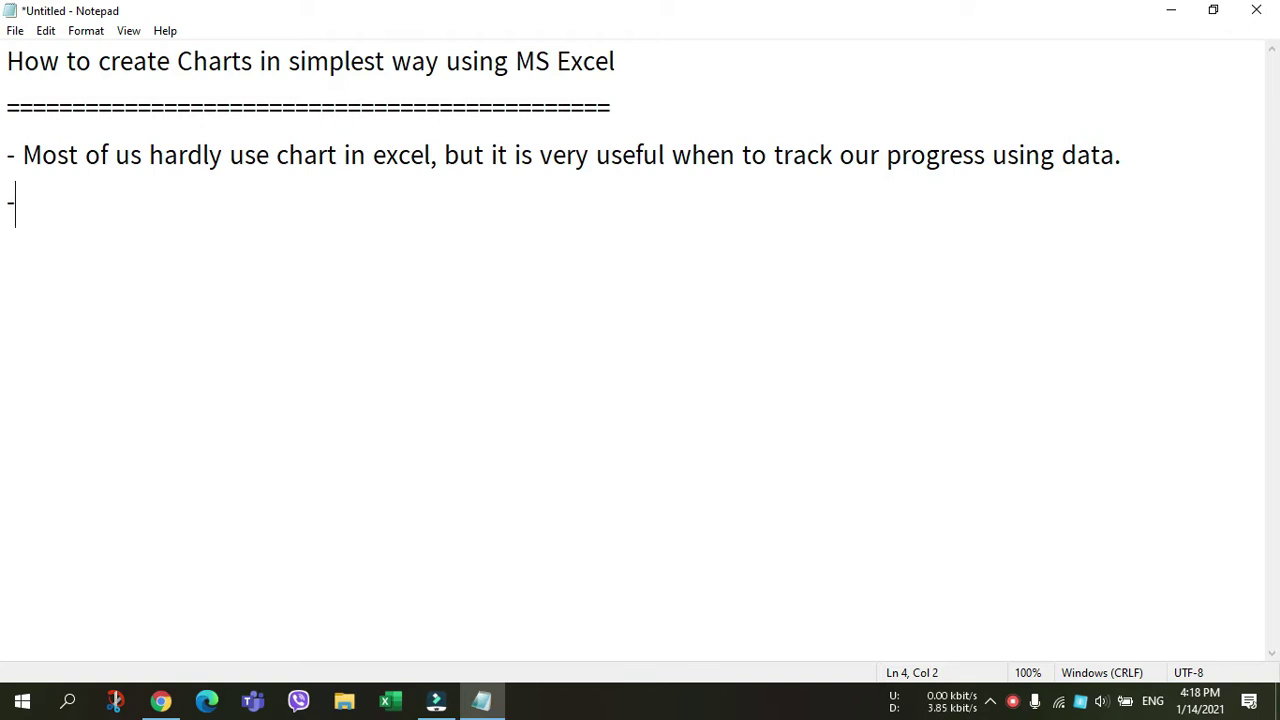
- Launch Excel and, back in Notepad, write the second bullet "- OK, Assume I have 12 months data of income and expense."
{"action": "left_click", "coordinate": [390, 700]}
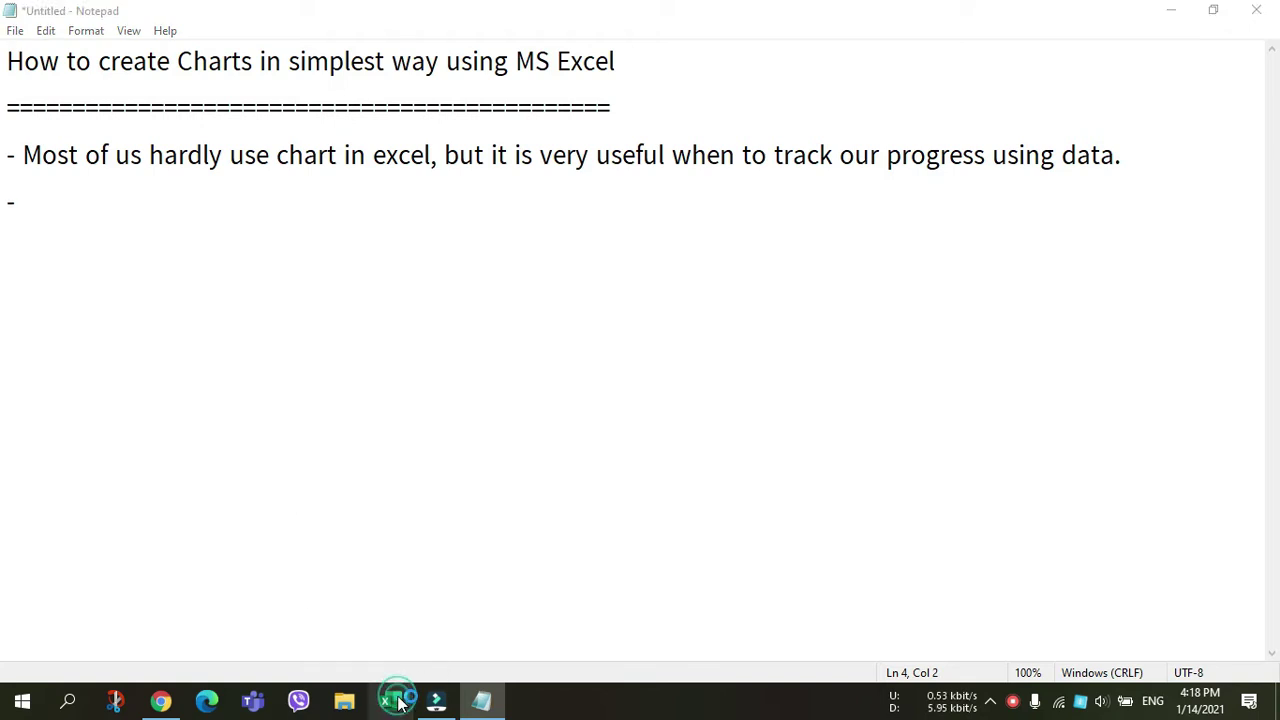
{"action": "left_click", "coordinate": [404, 379]}
{"action": "type", "text": "OK"}
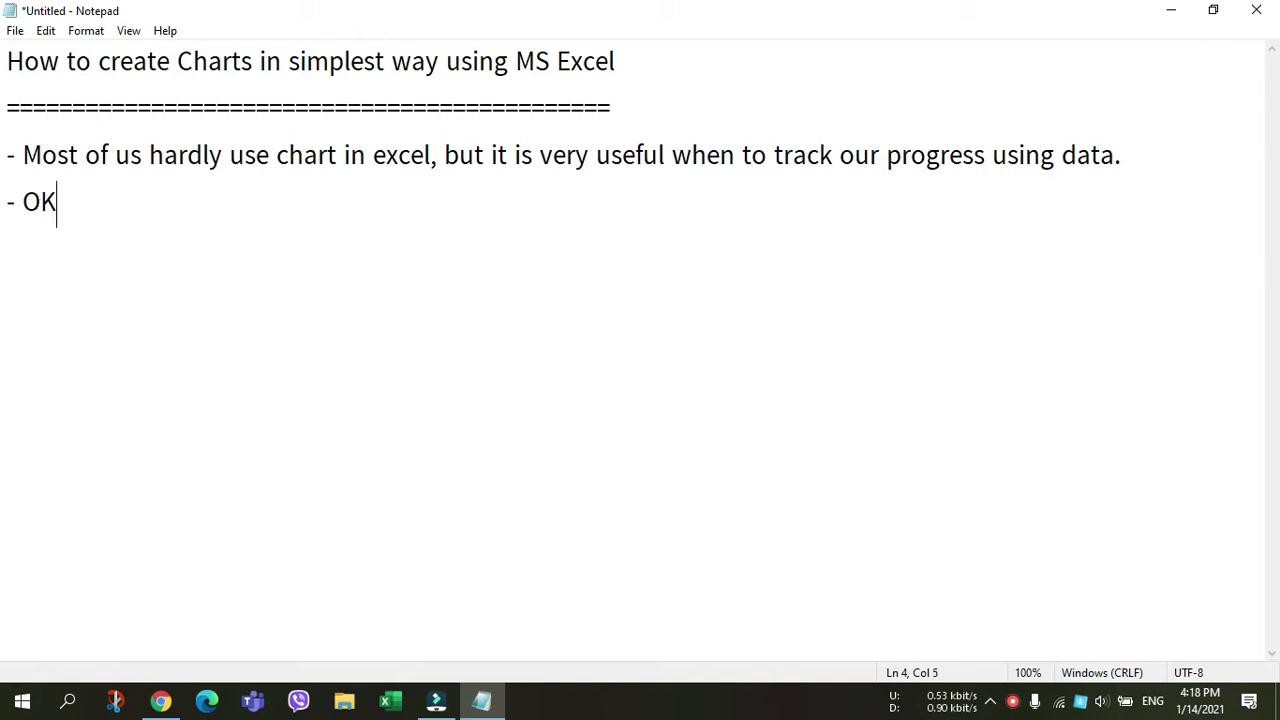
{"action": "type", "text": ", Assume"}
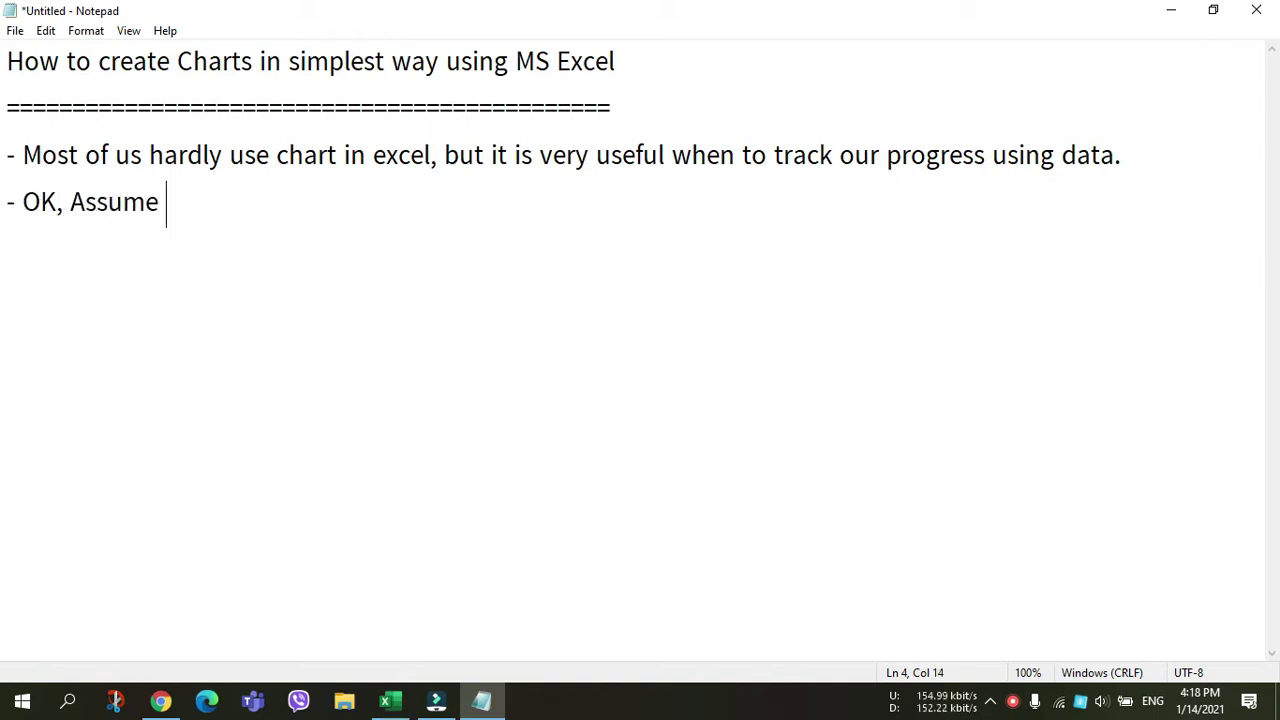
{"action": "key", "text": "BackSpace"}
{"action": "type", "text": "I have "}
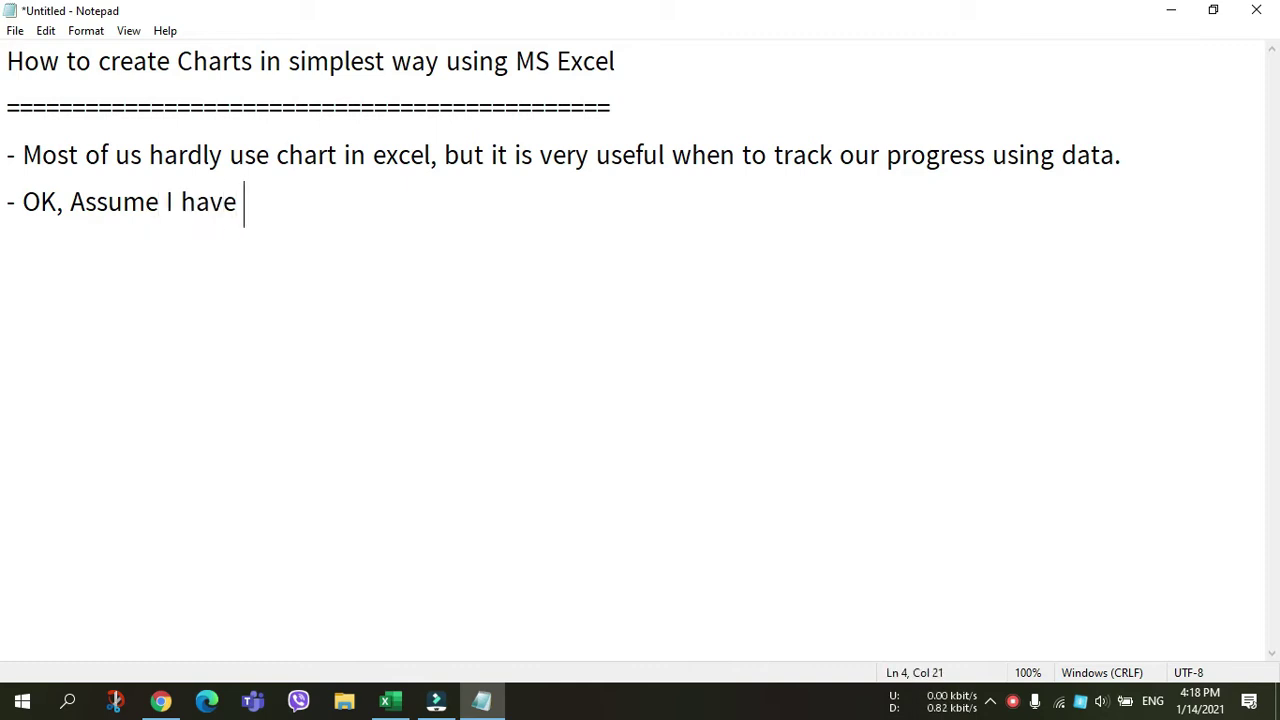
{"action": "type", "text": "12 month"}
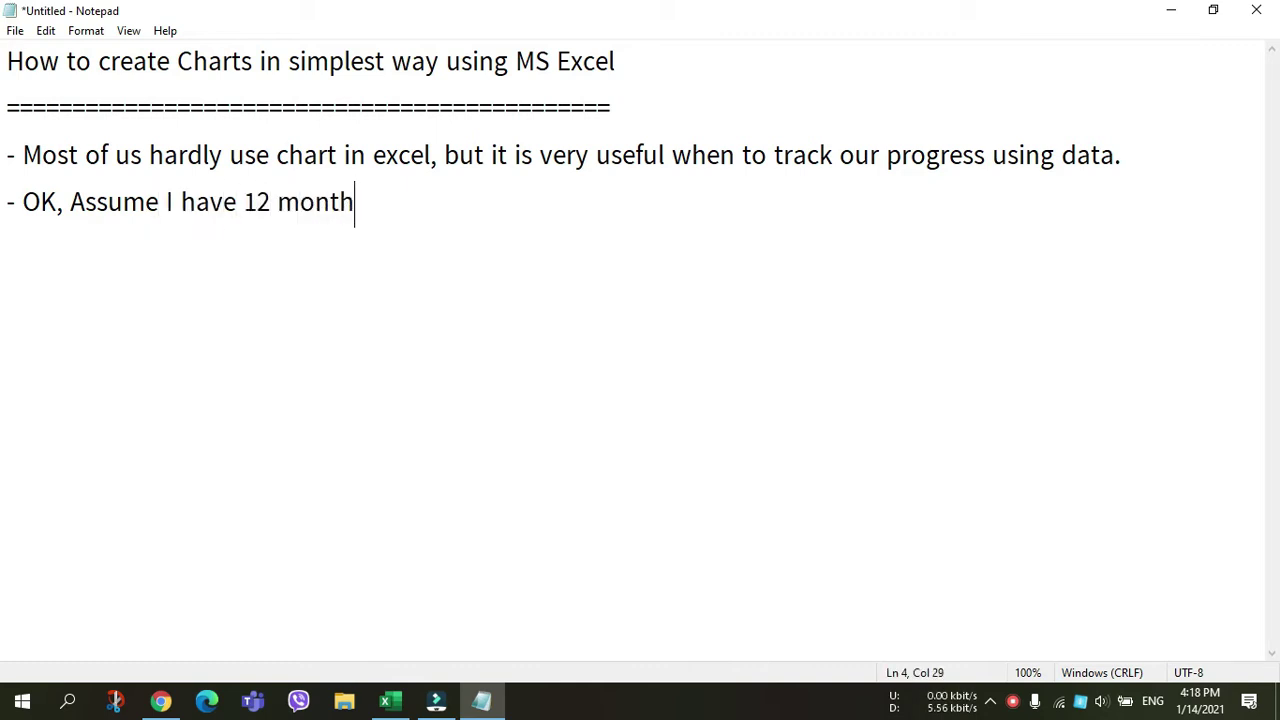
{"action": "type", "text": "s data"}
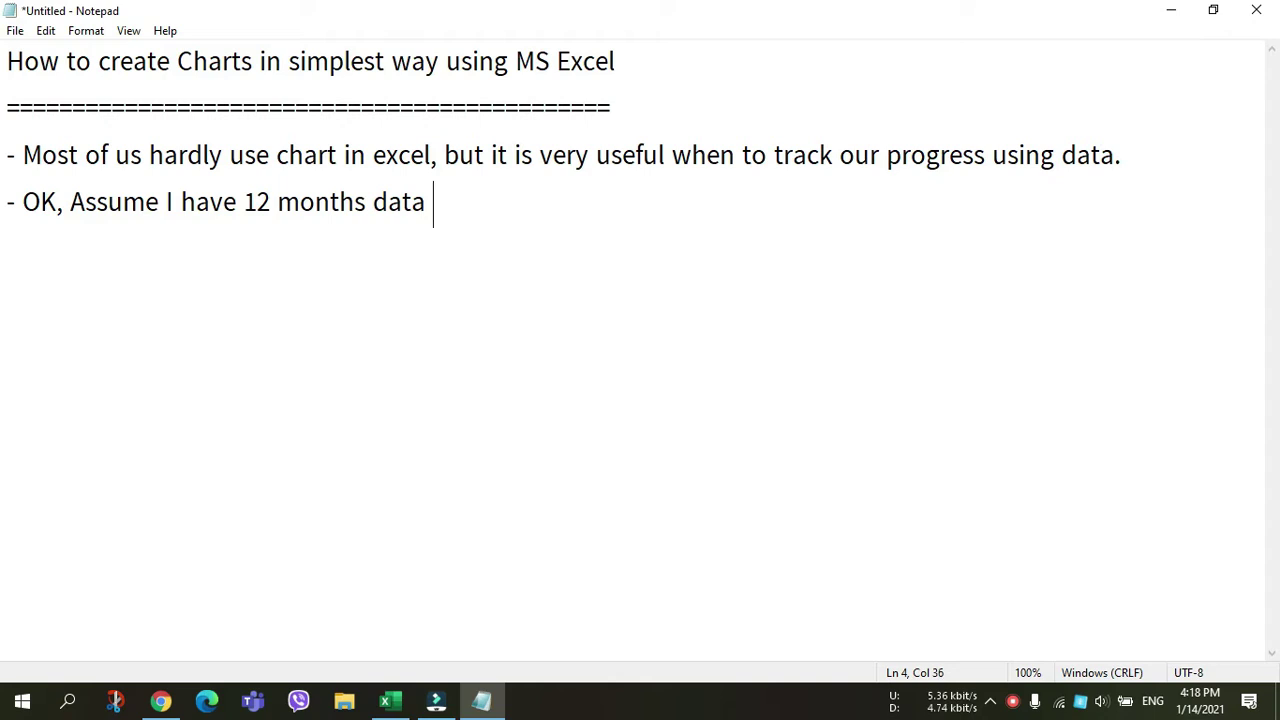
{"action": "type", "text": " of income and"}
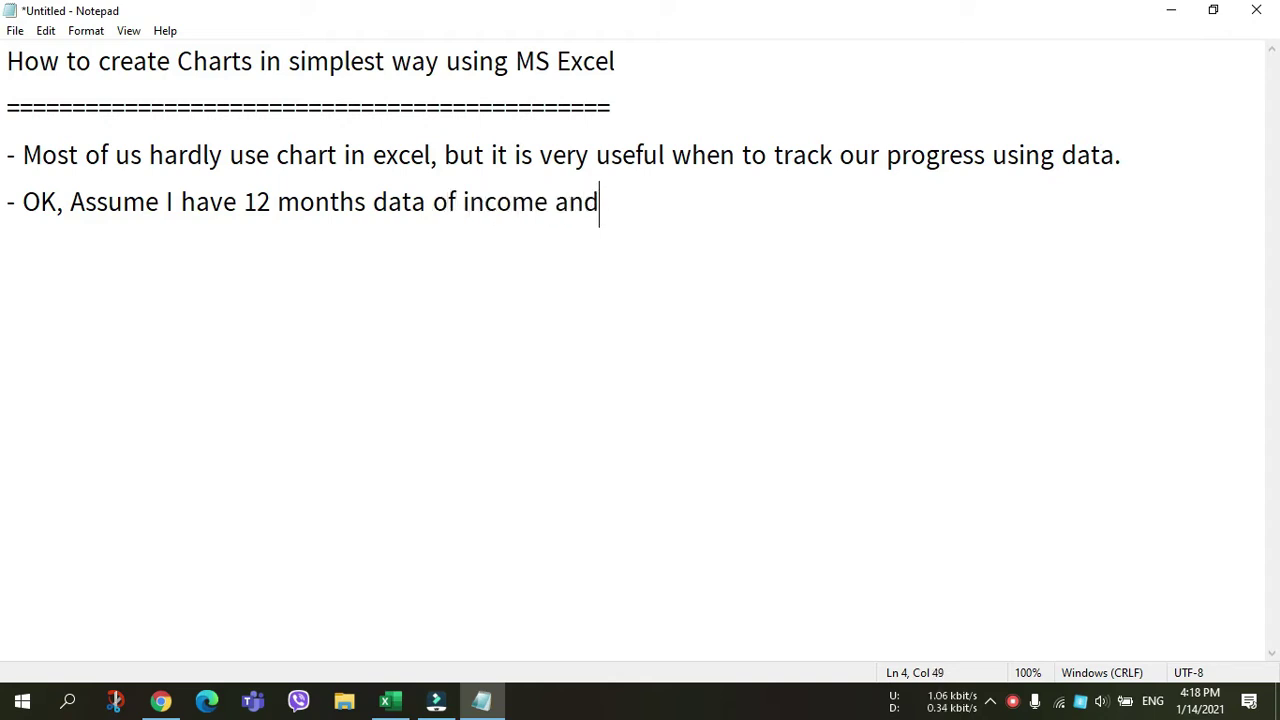
{"action": "type", "text": " excp"}
{"action": "key", "text": "BackSpace"}
{"action": "key", "text": "BackSpace"}
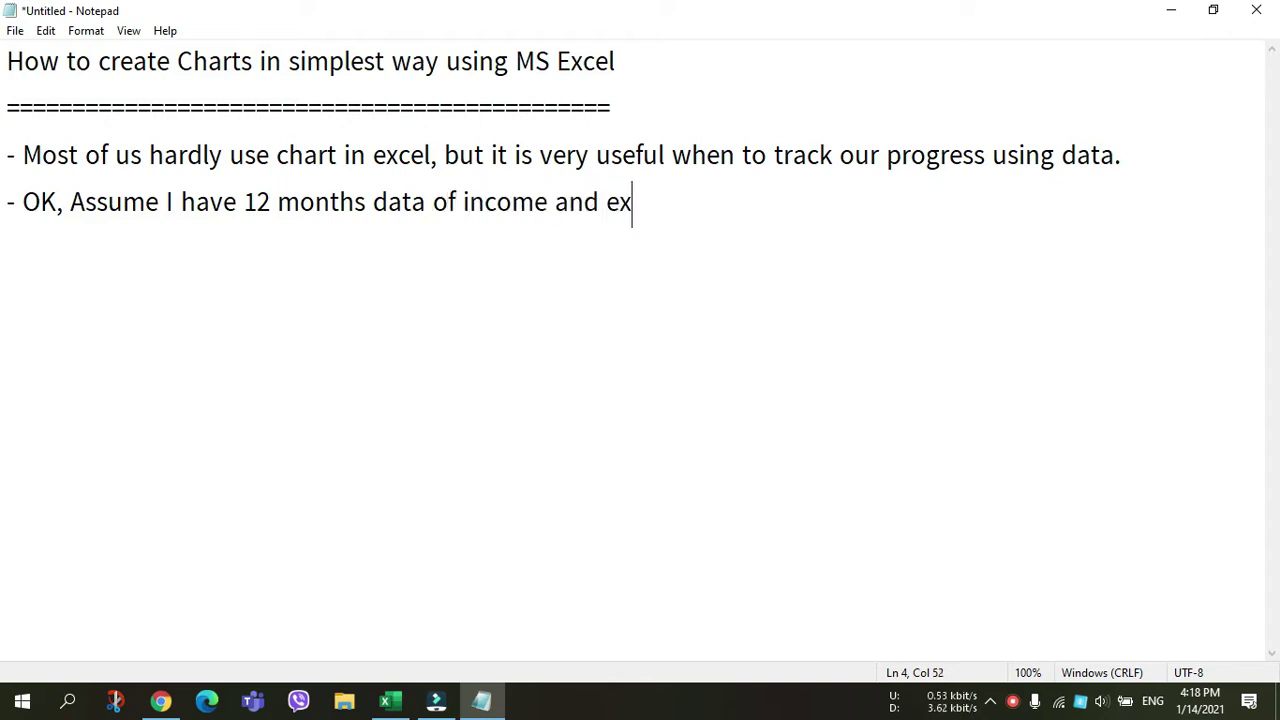
{"action": "type", "text": "pense. I"}
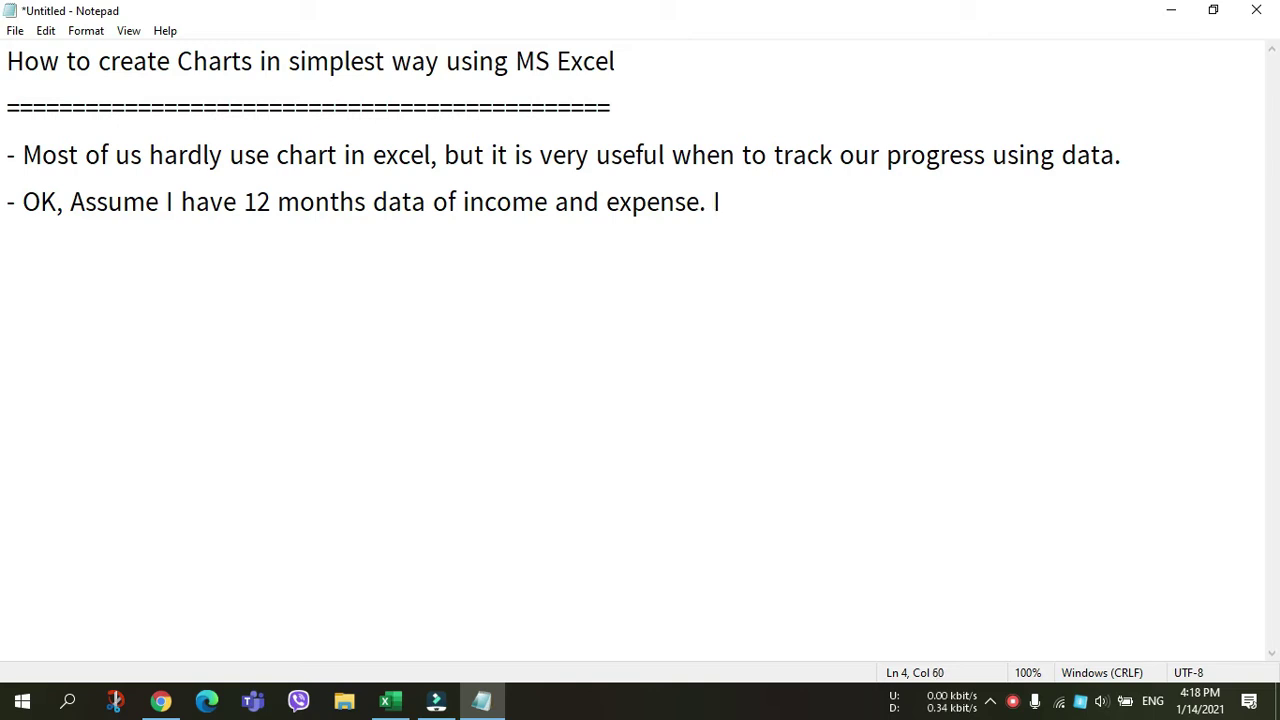
- Finish the second bullet with the sentence "I'll using chart to check their situations."
{"action": "type", "text": "ll using chart"}
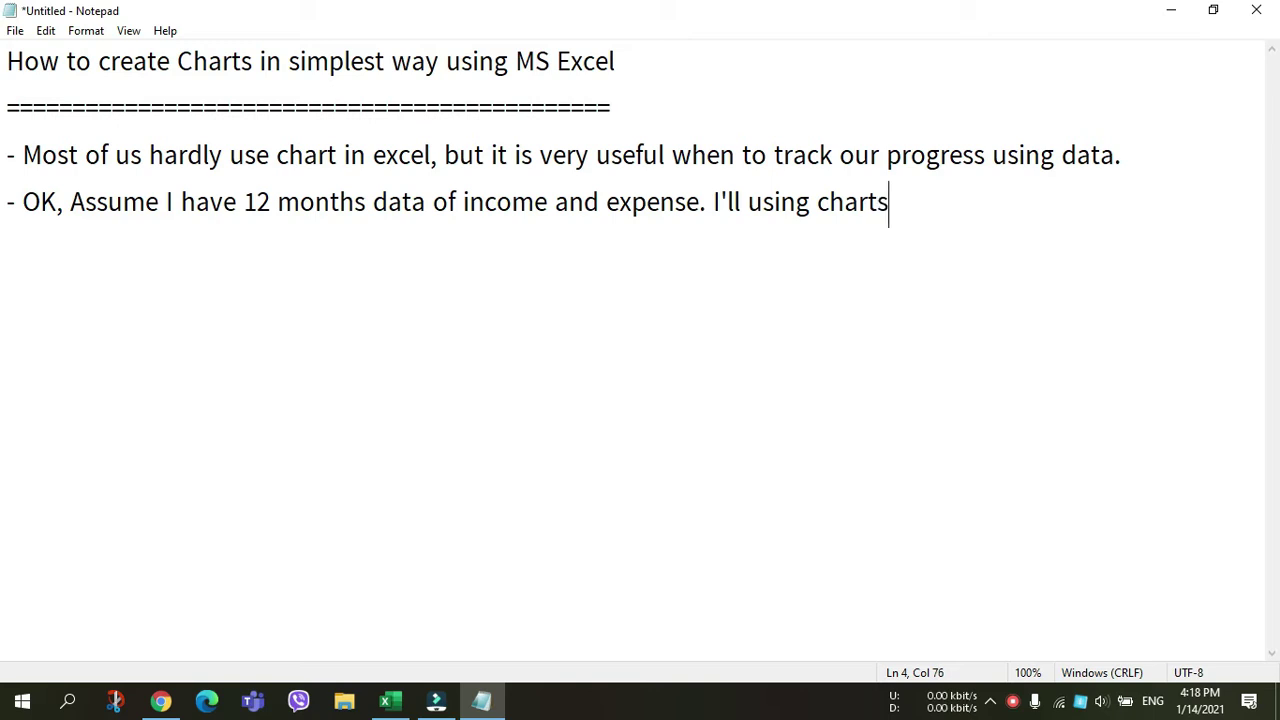
{"action": "key", "text": "BackSpace"}
{"action": "type", "text": "to che"}
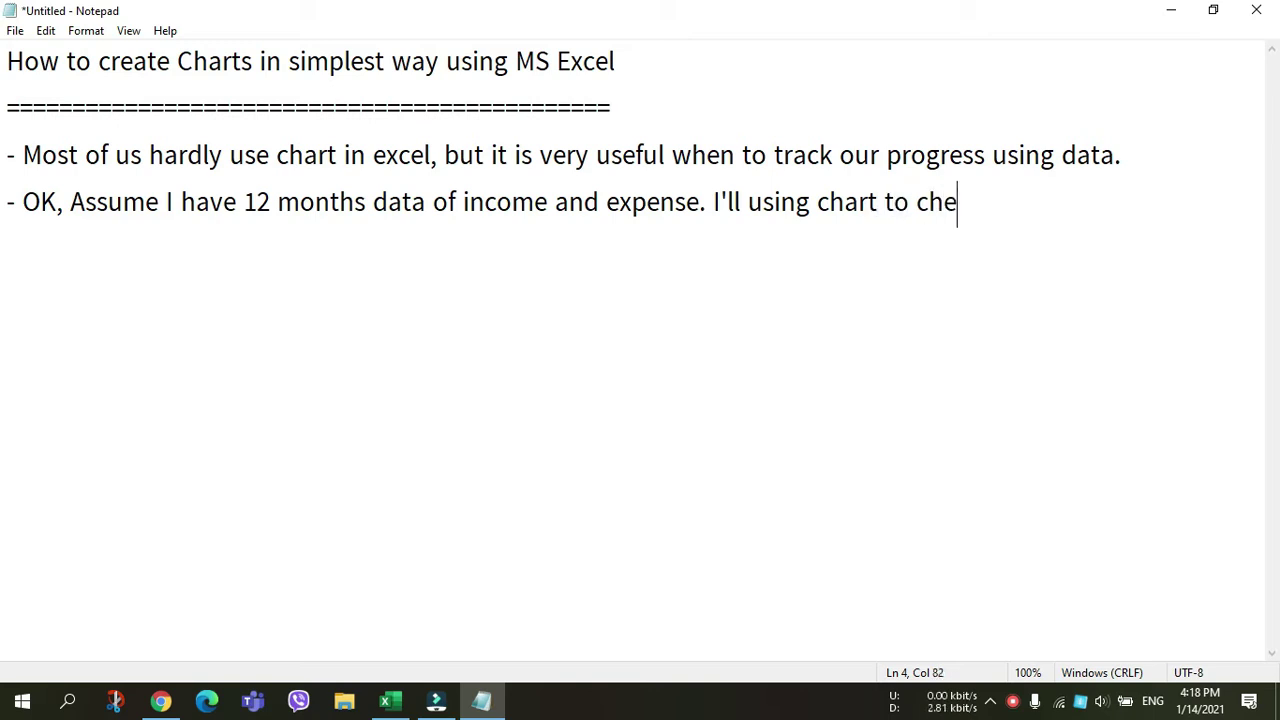
{"action": "type", "text": "ck their si"}
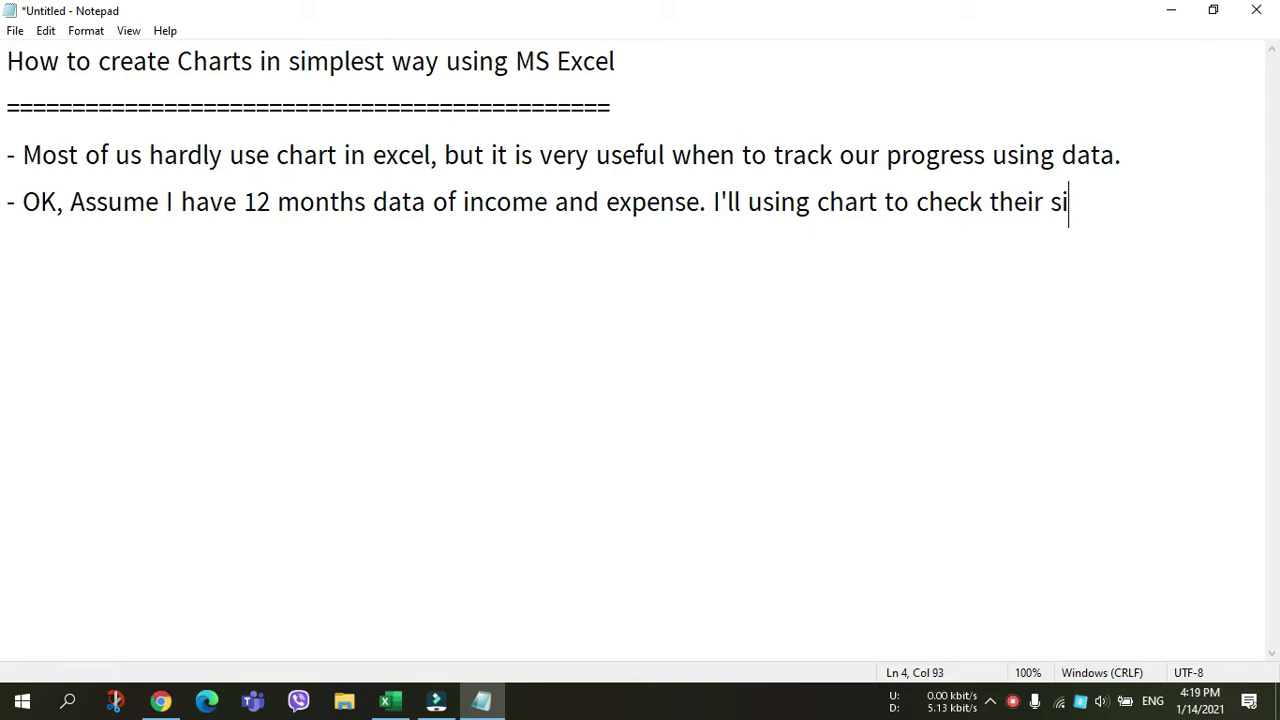
{"action": "type", "text": "tuations."}
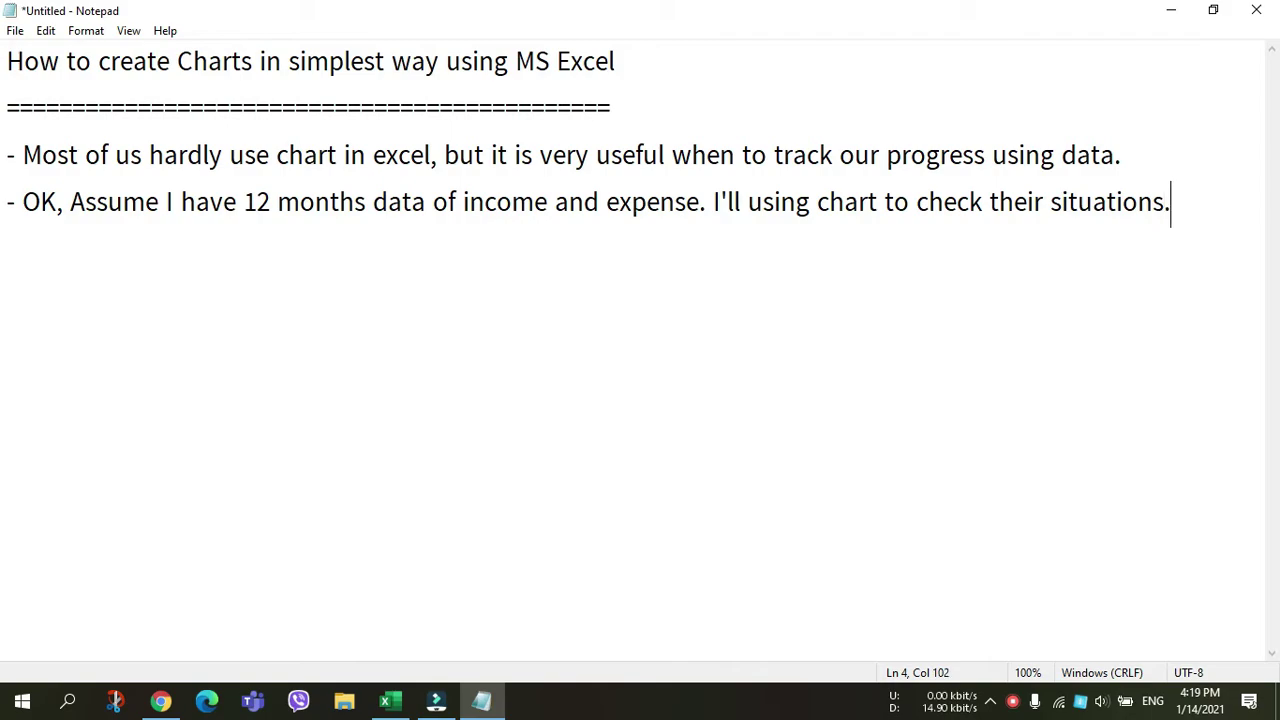
- Switch to Excel and create a blank workbook
{"action": "left_click", "coordinate": [390, 701]}
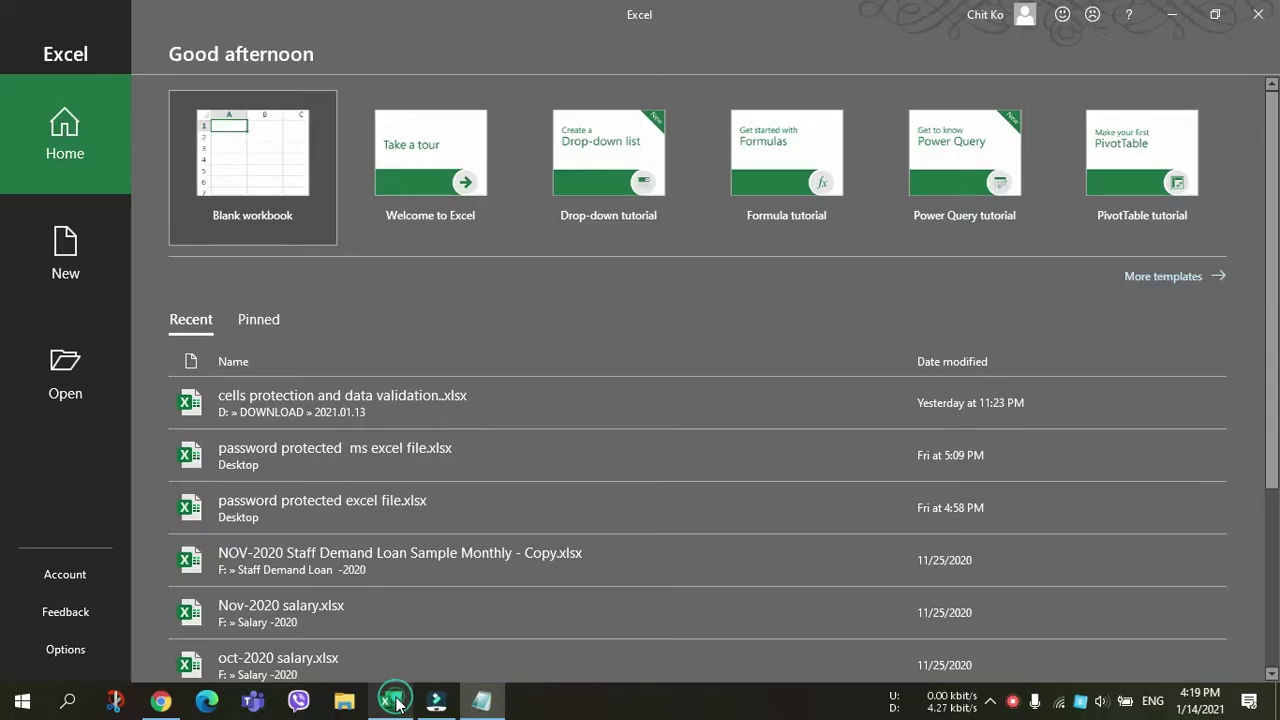
{"action": "left_click", "coordinate": [214, 151]}
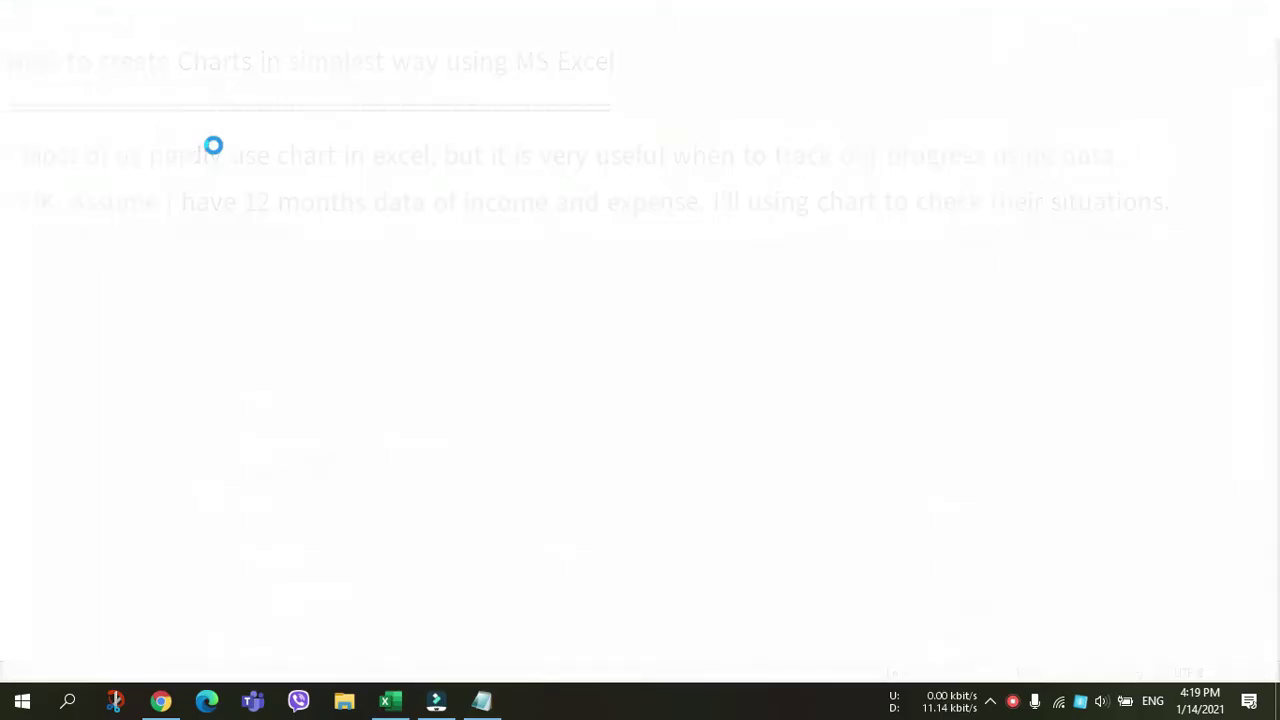
{"action": "left_click", "coordinate": [420, 306]}
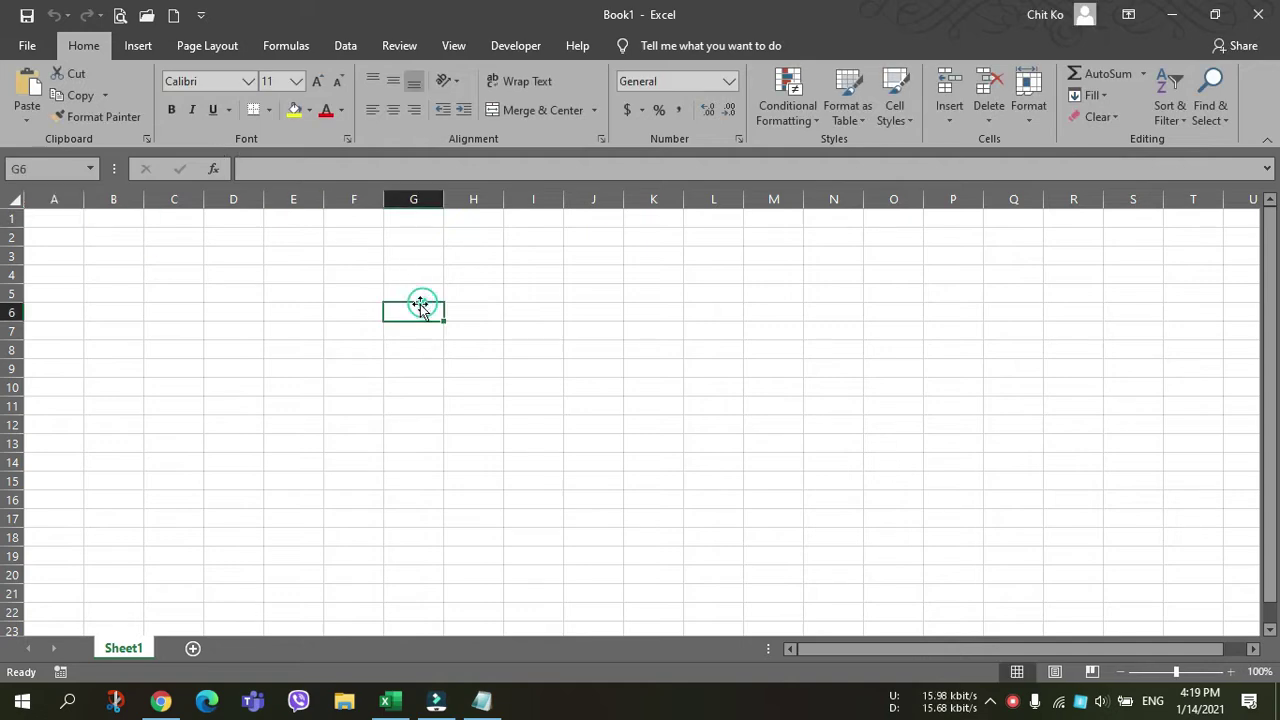
- Enter the column header "Month" in cell C3
{"action": "left_click", "coordinate": [168, 258]}
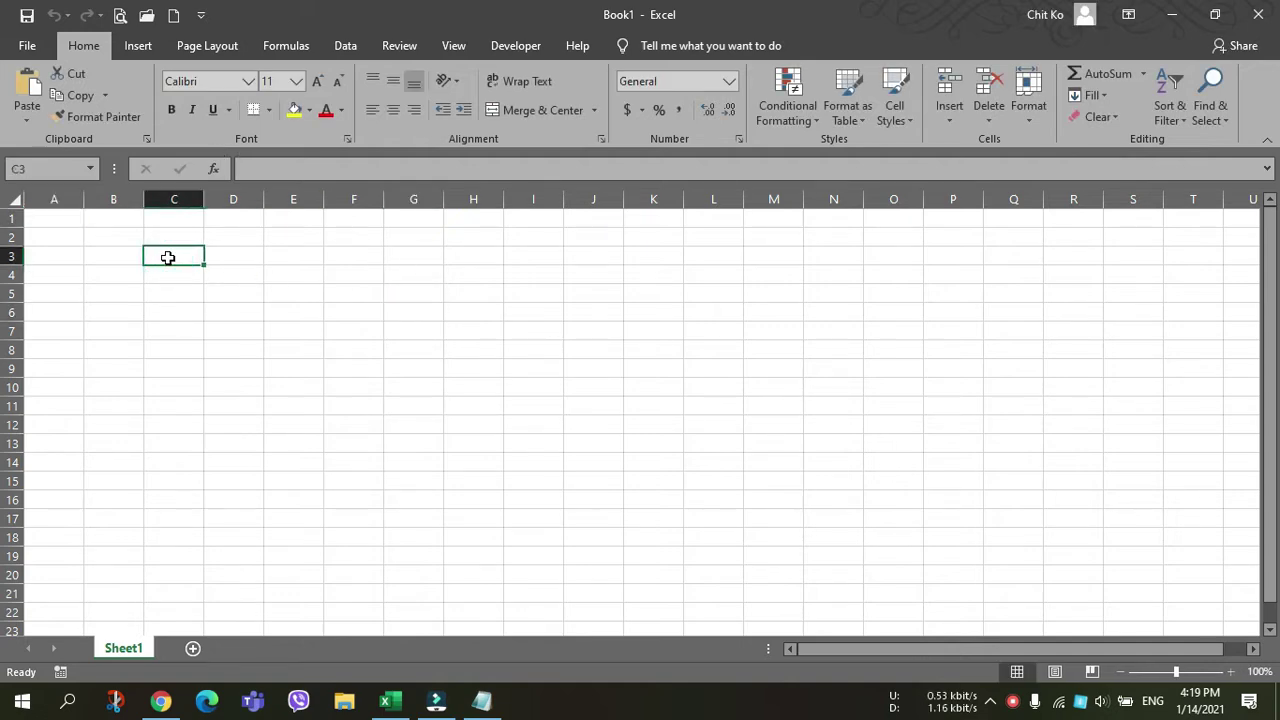
{"action": "type", "text": "Mon"}
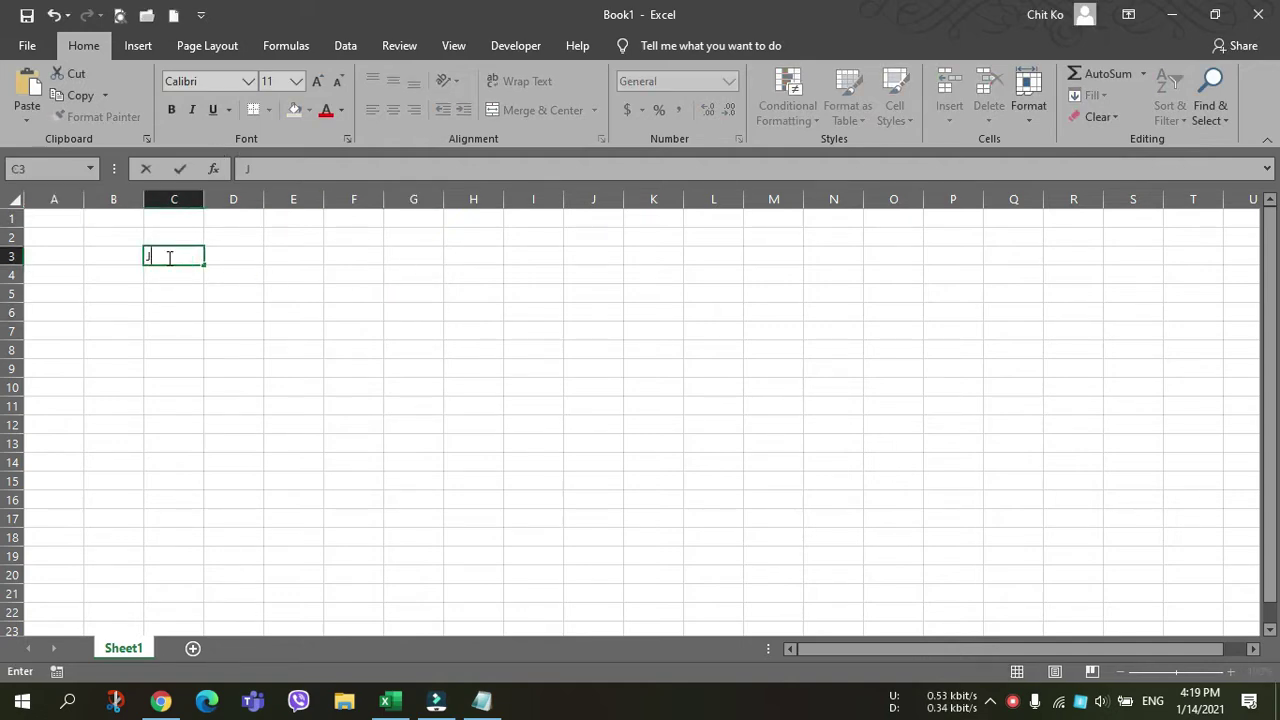
{"action": "type", "text": "th"}
{"action": "key", "text": "Return"}
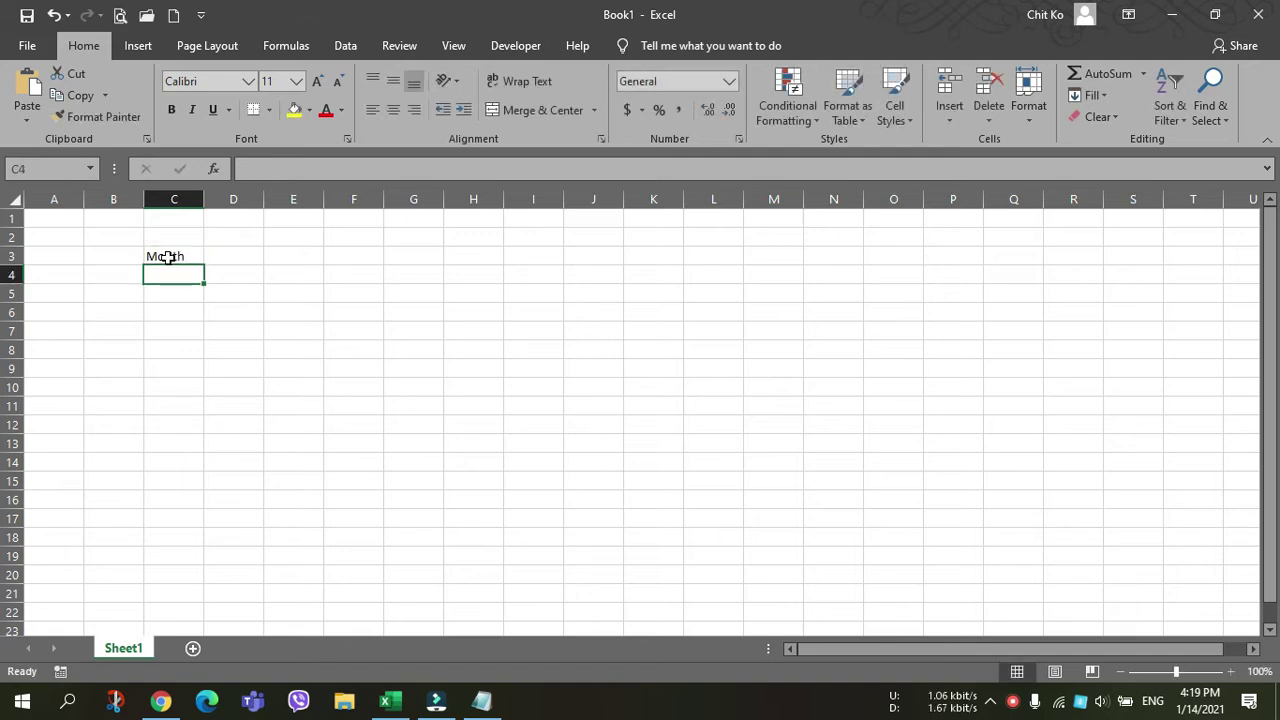
- Enter Jan, Feb and Mar in cells C4 to C6 and extend the month series down to Dec in C15
{"action": "type", "text": "Jan"}
{"action": "key", "text": "Return"}
{"action": "type", "text": "Feb"}
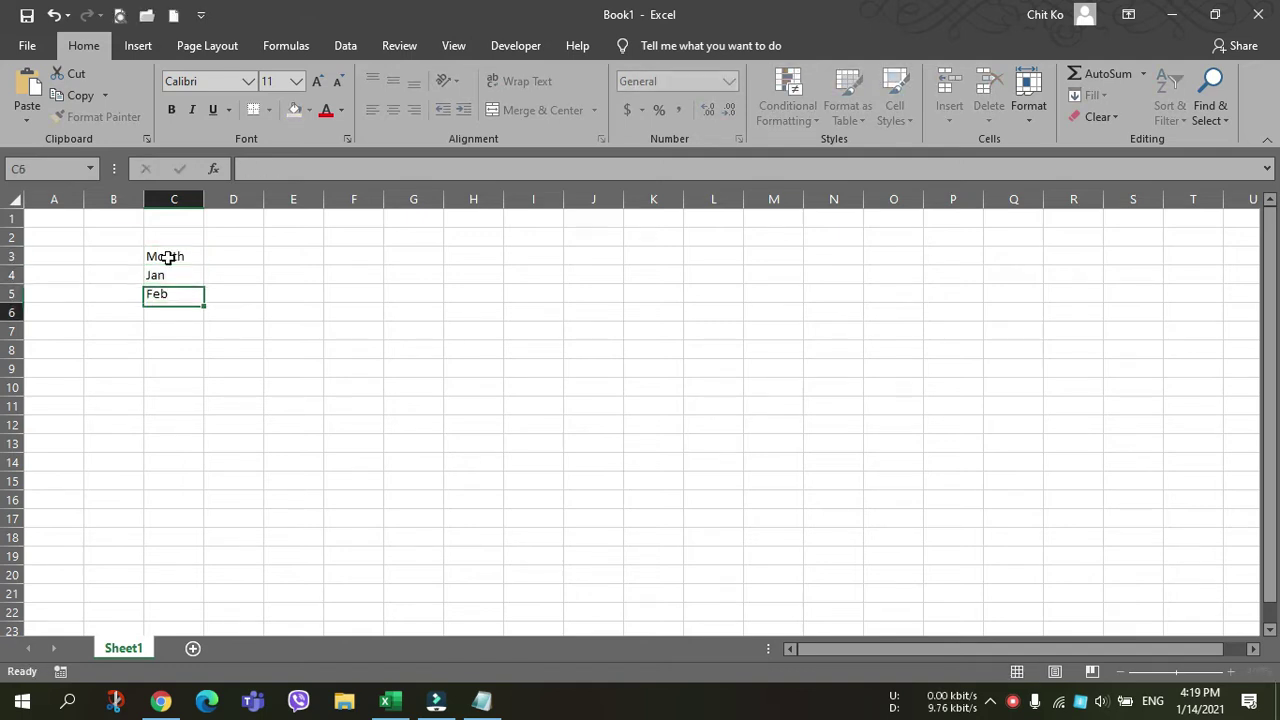
{"action": "key", "text": "Return"}
{"action": "type", "text": "m"}
{"action": "key", "text": "BackSpace"}
{"action": "key", "text": "BackSpace"}
{"action": "type", "text": "M"}
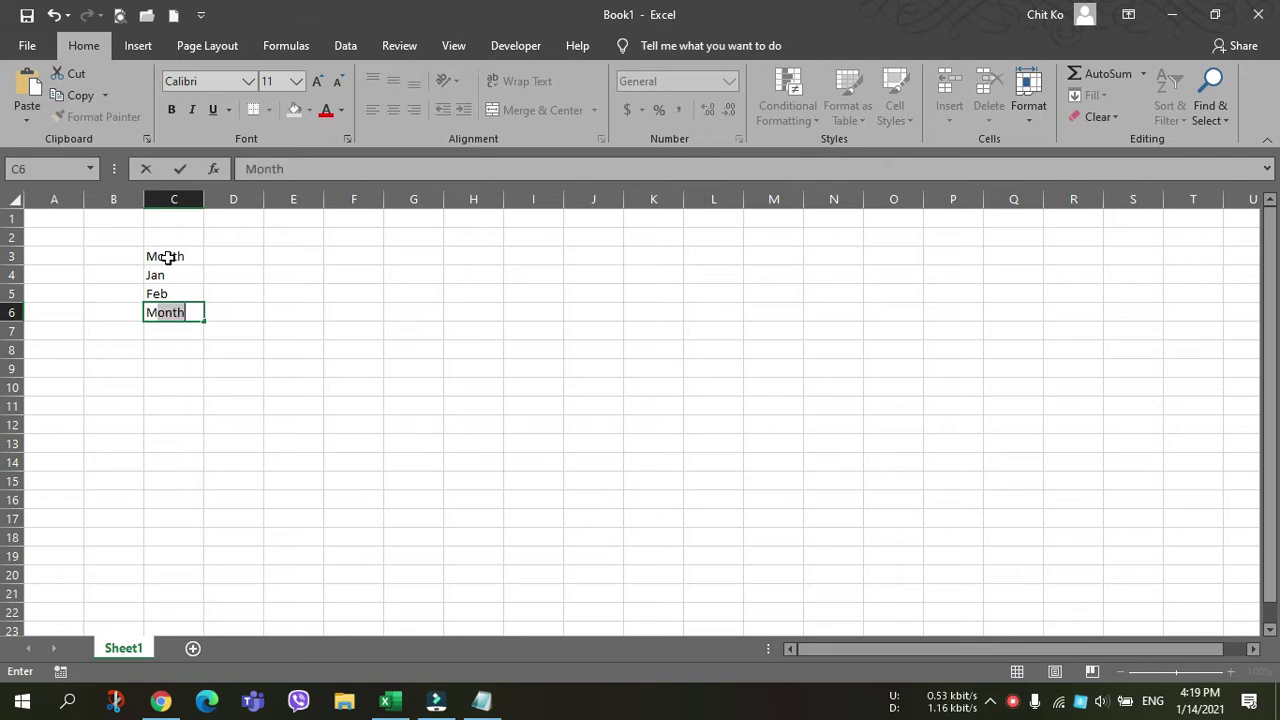
{"action": "type", "text": "ar"}
{"action": "key", "text": "Return"}
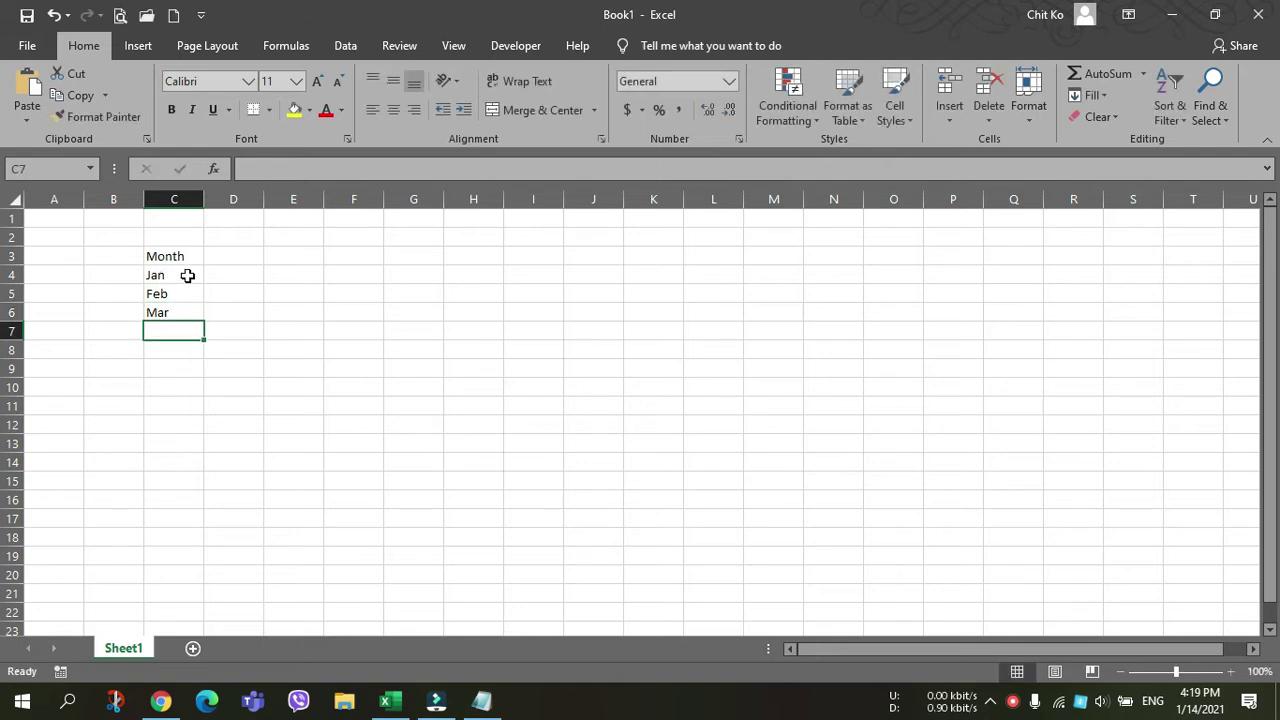
{"action": "left_click_drag", "start_coordinate": [188, 274], "coordinate": [200, 487]}
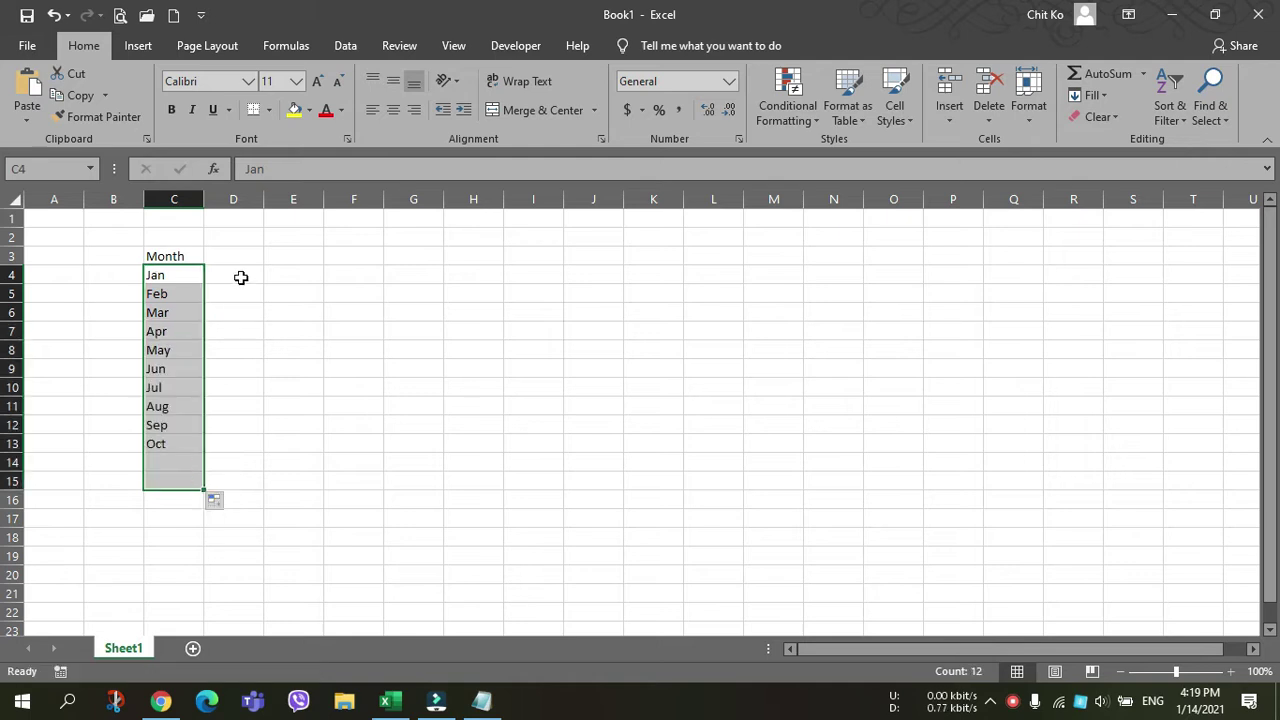
- Enter the column headers "Income" in cell D3 and "Expense" in cell E3
{"action": "left_click", "coordinate": [243, 254]}
{"action": "type", "text": "Income"}
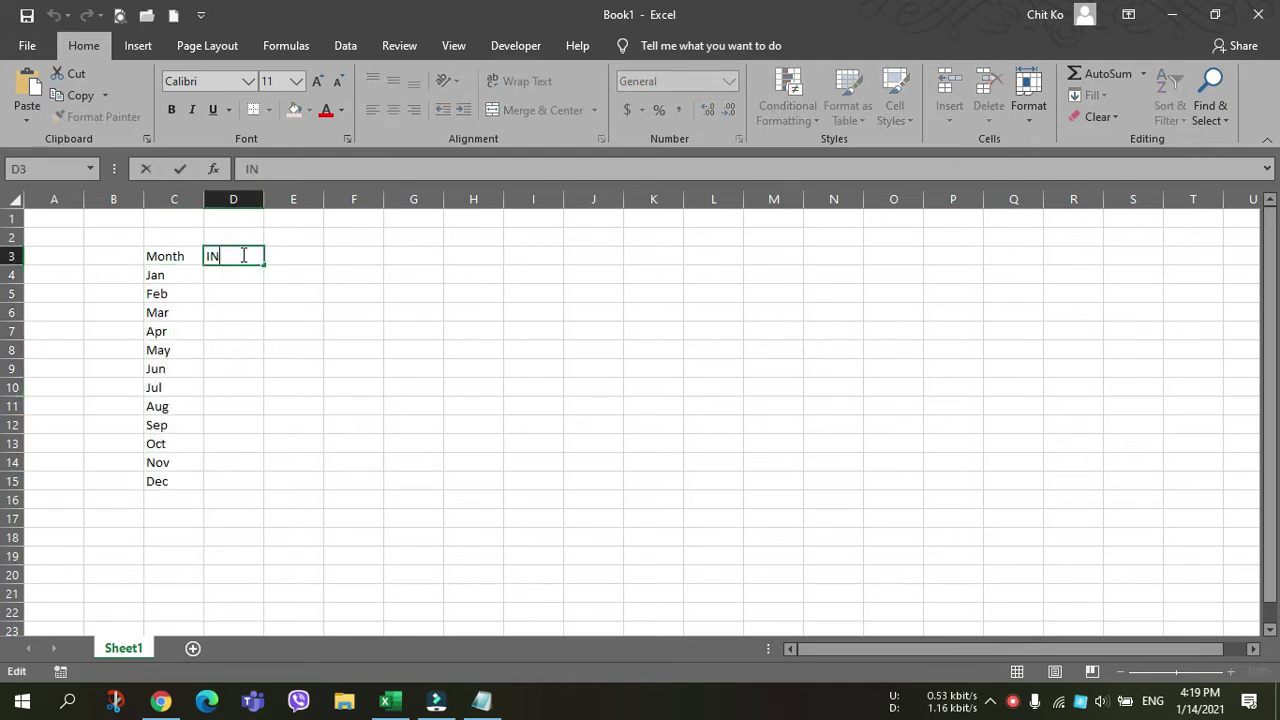
{"action": "key", "text": "BackSpace"}
{"action": "key", "text": "BackSpace"}
{"action": "key", "text": "BackSpace"}
{"action": "key", "text": "BackSpace"}
{"action": "type", "text": "come"}
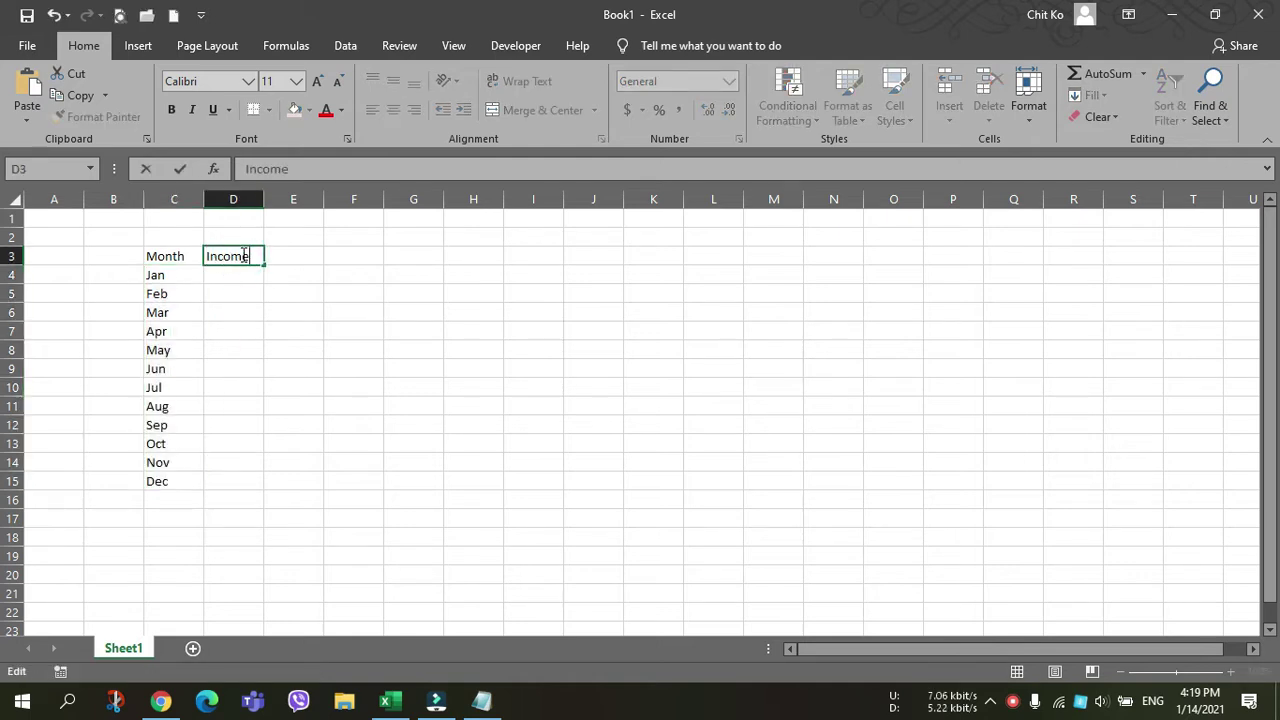
{"action": "key", "text": "Tab"}
{"action": "type", "text": "Expe"}
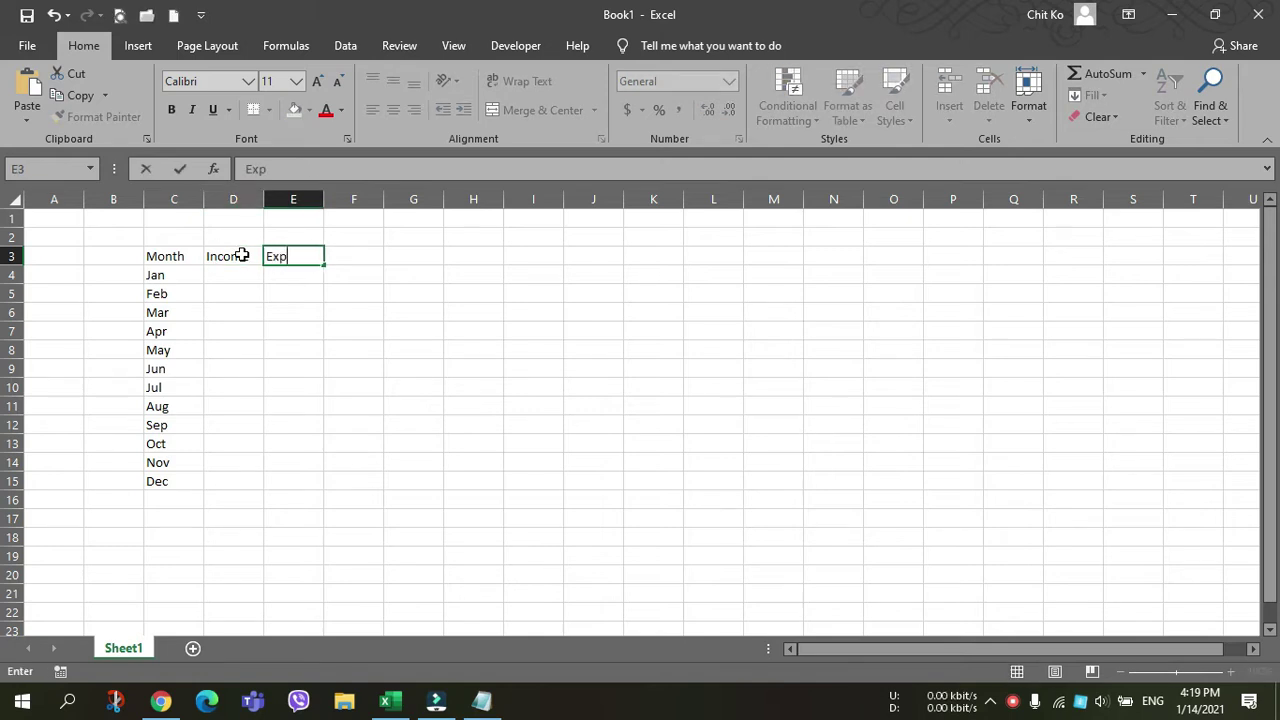
{"action": "key", "text": "Return"}
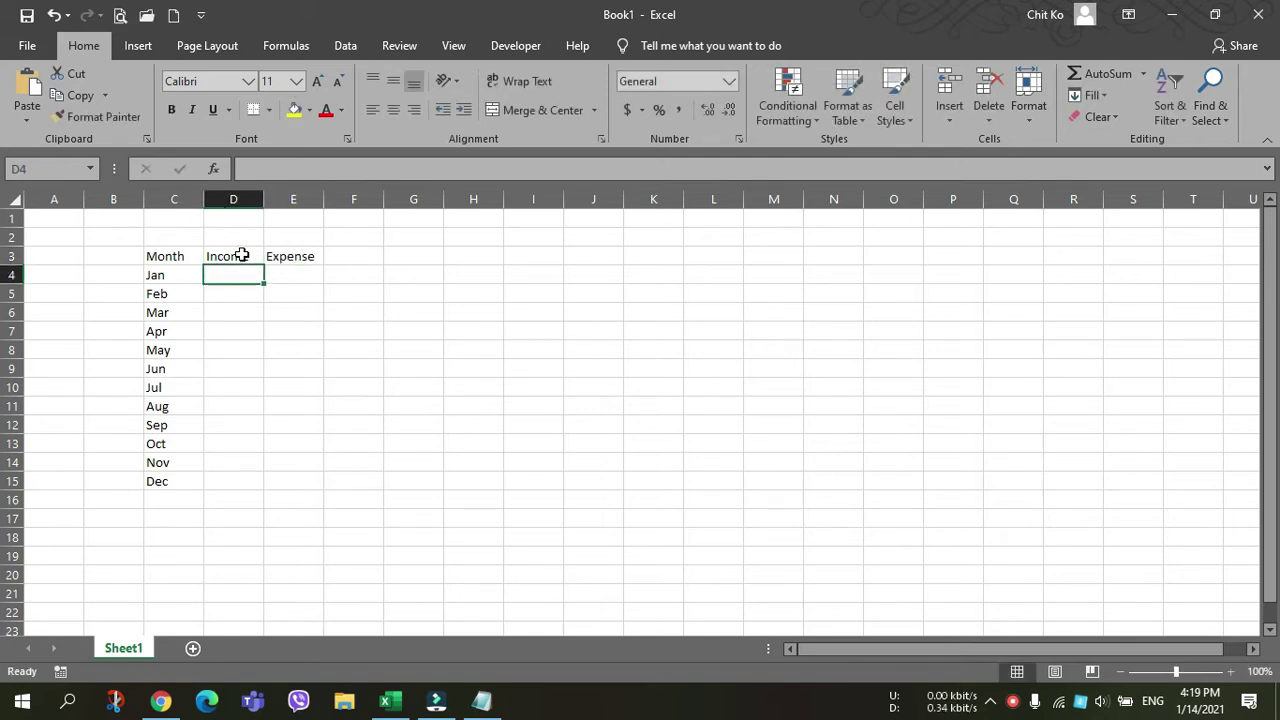
- Enter the formula =RANDBETWEEN(1000000, 10000000) in cell D4 for the January income
{"action": "type", "text": "=rnd"}
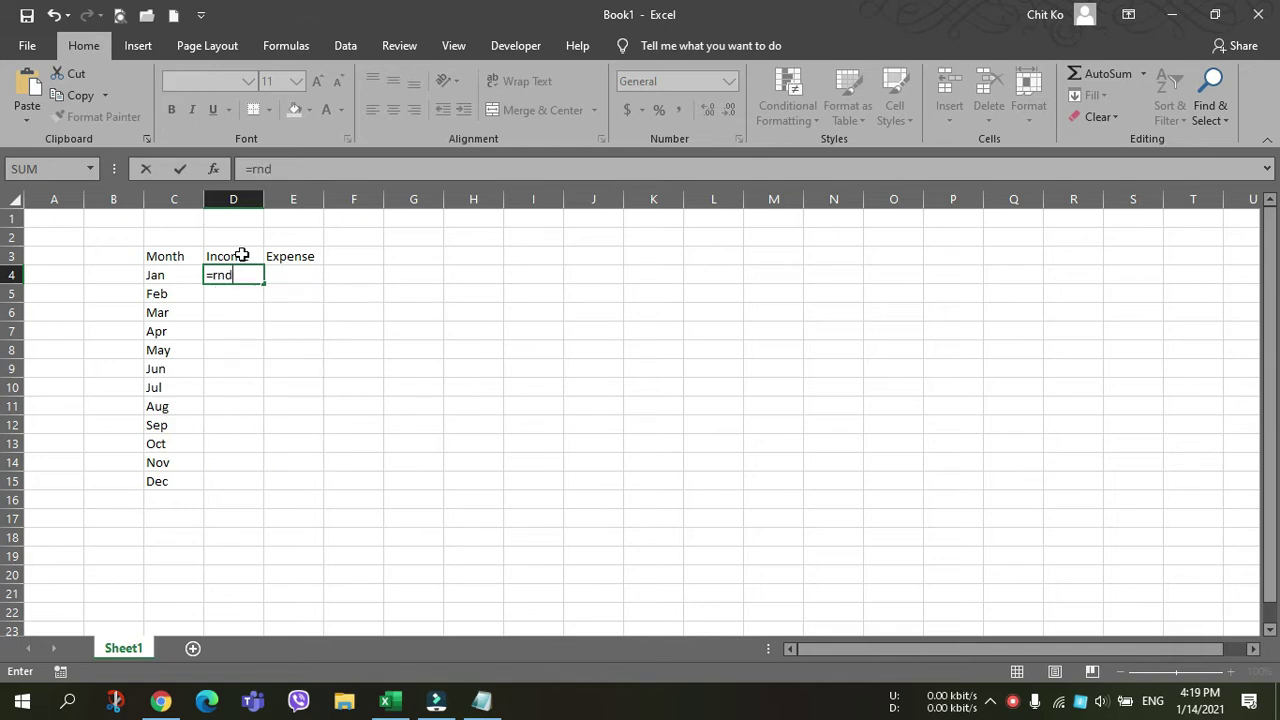
{"action": "key", "text": "BackSpace"}
{"action": "key", "text": "BackSpace"}
{"action": "type", "text": "andbe"}
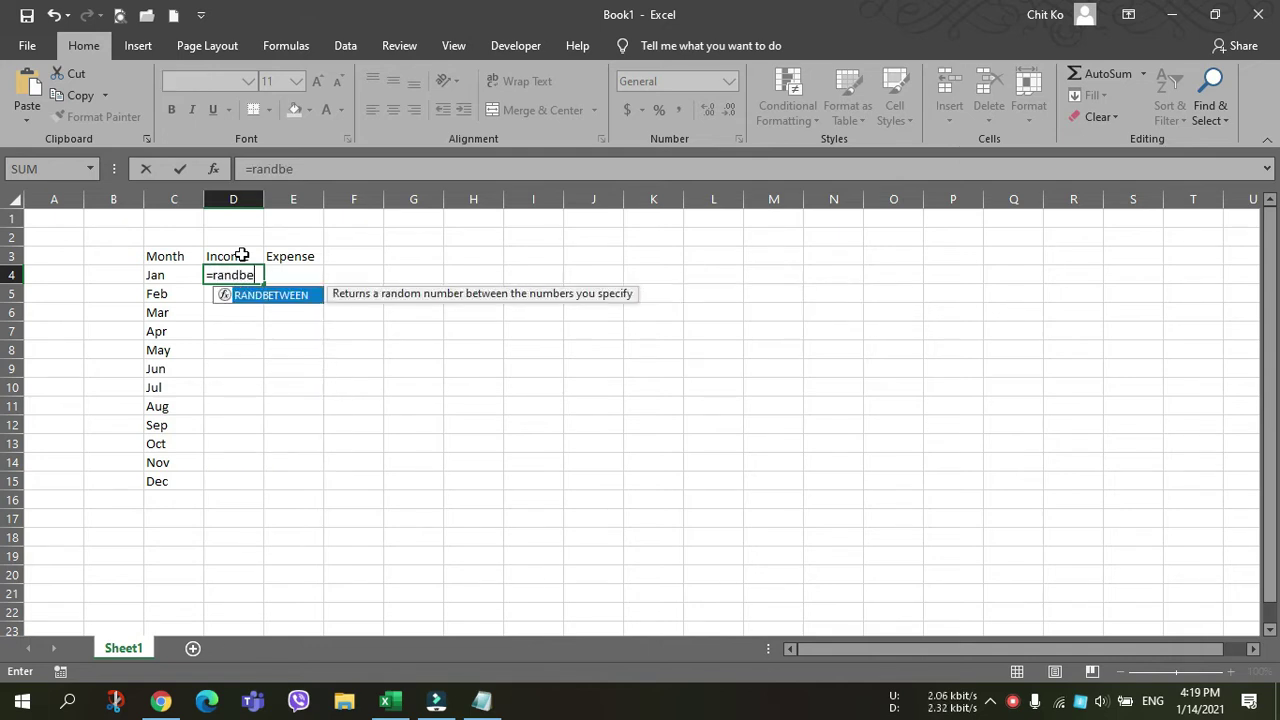
{"action": "type", "text": "tween"}
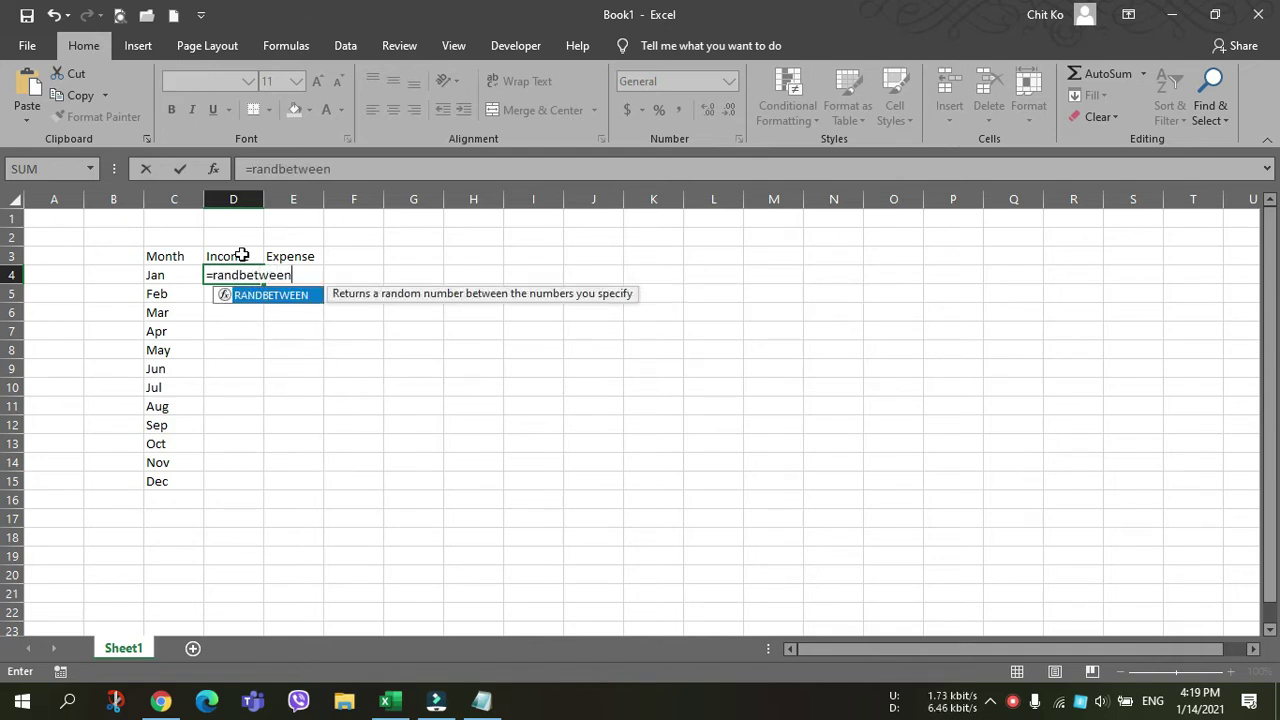
{"action": "type", "text": "(1000000"}
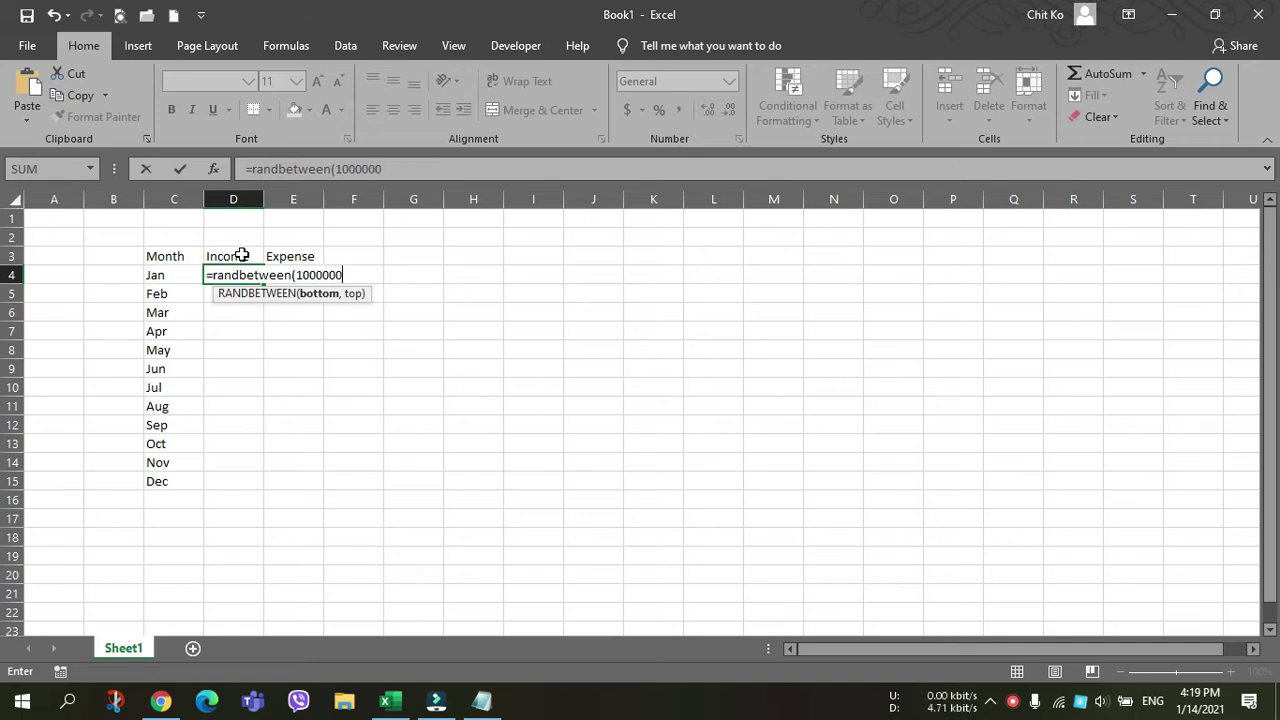
{"action": "type", "text": ", 10000000"}
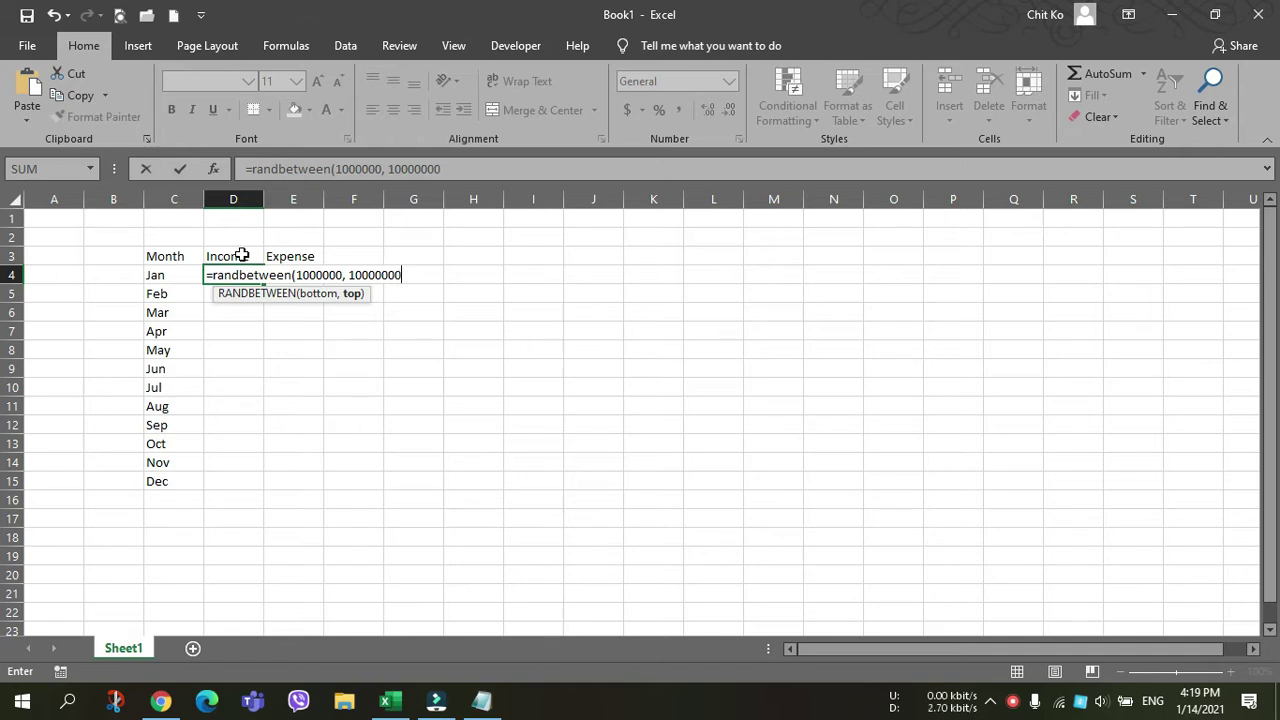
{"action": "type", "text": ")"}
{"action": "key", "text": "Return"}
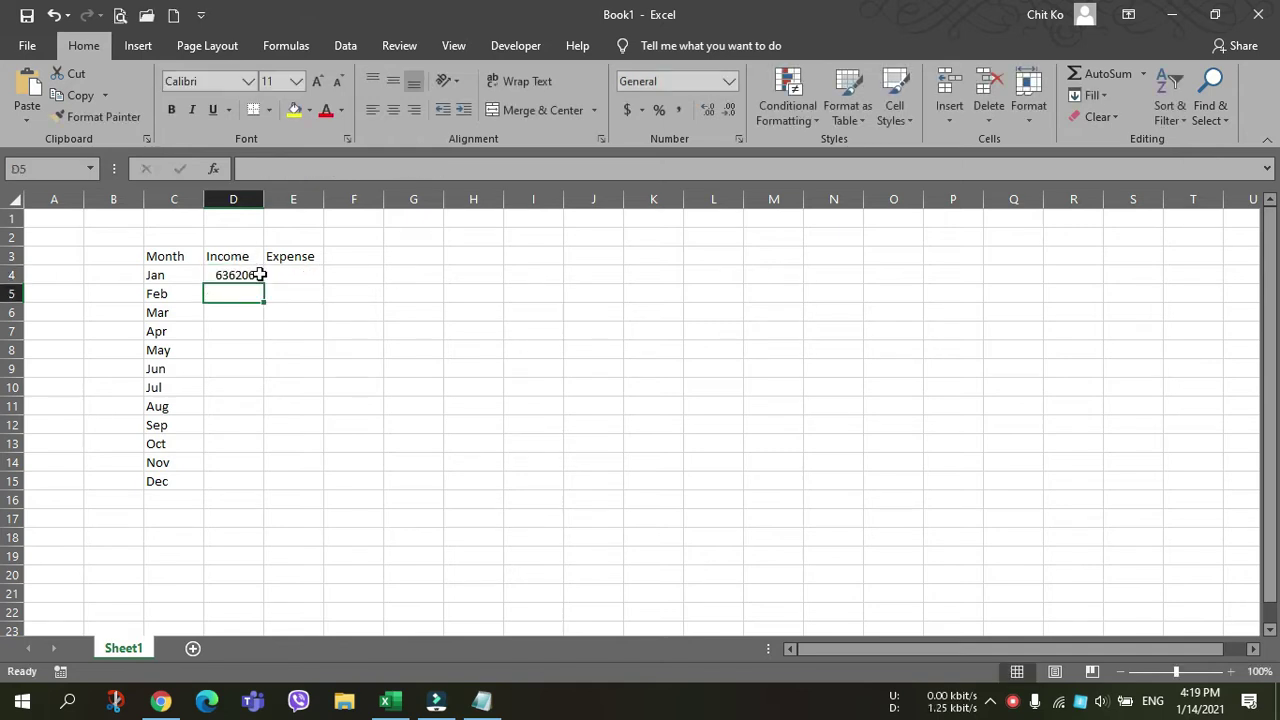
- Fill the D4 formula through D4:E15 and apply the comma number style to those amounts
{"action": "left_click", "coordinate": [250, 275]}
{"action": "left_click_drag", "start_coordinate": [263, 285], "coordinate": [300, 492]}
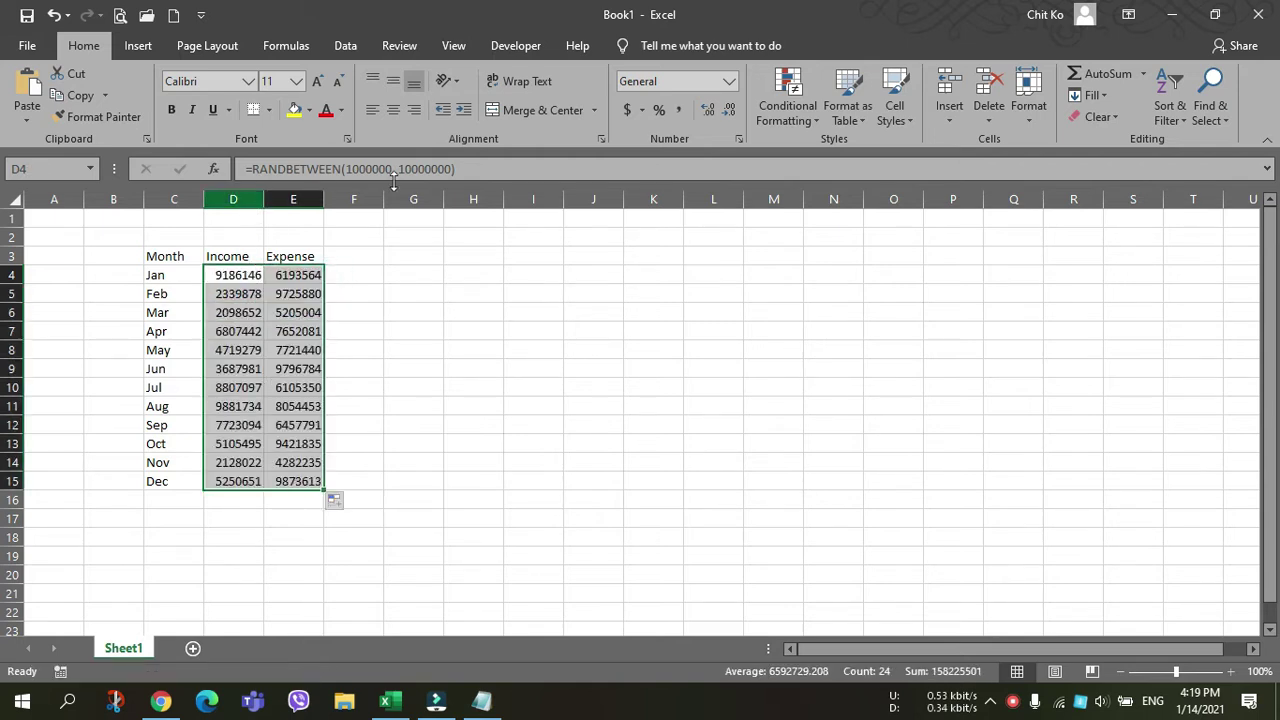
{"action": "left_click", "coordinate": [633, 113]}
{"action": "left_click", "coordinate": [493, 364]}
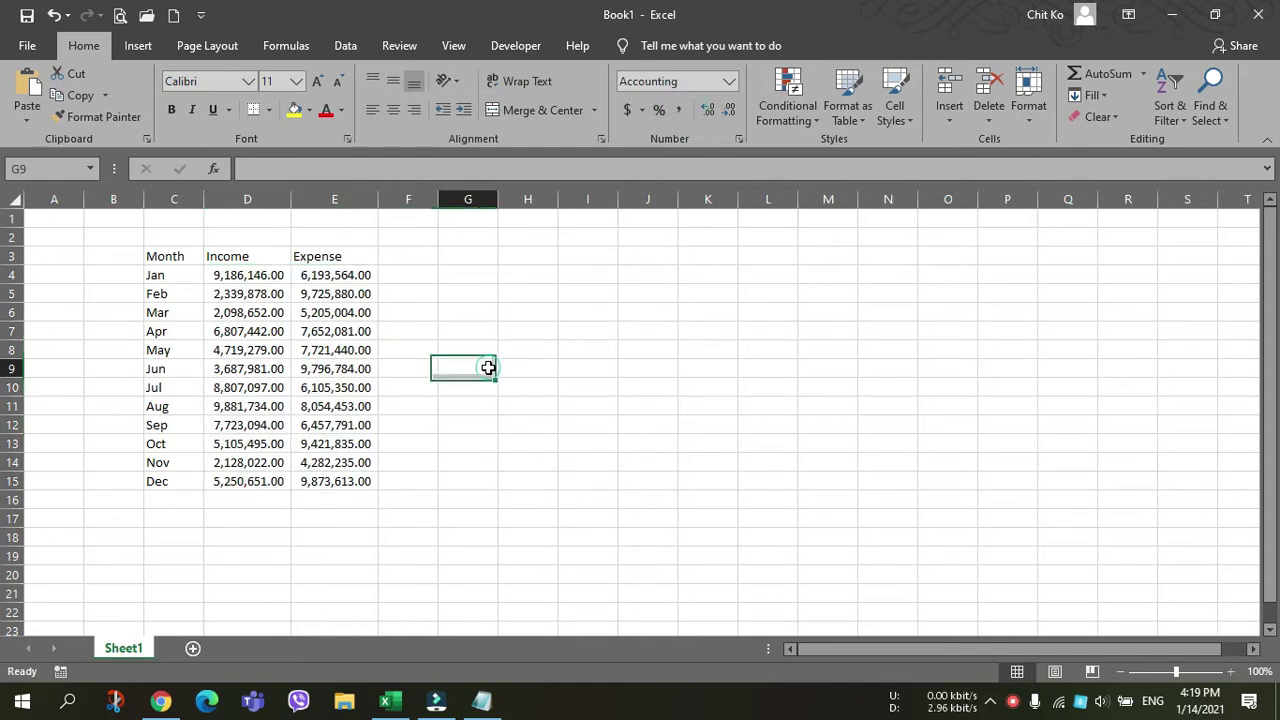
- Make the header row C3:E3 bold and centre it both vertically and horizontally
{"action": "left_click_drag", "start_coordinate": [168, 256], "coordinate": [333, 258]}
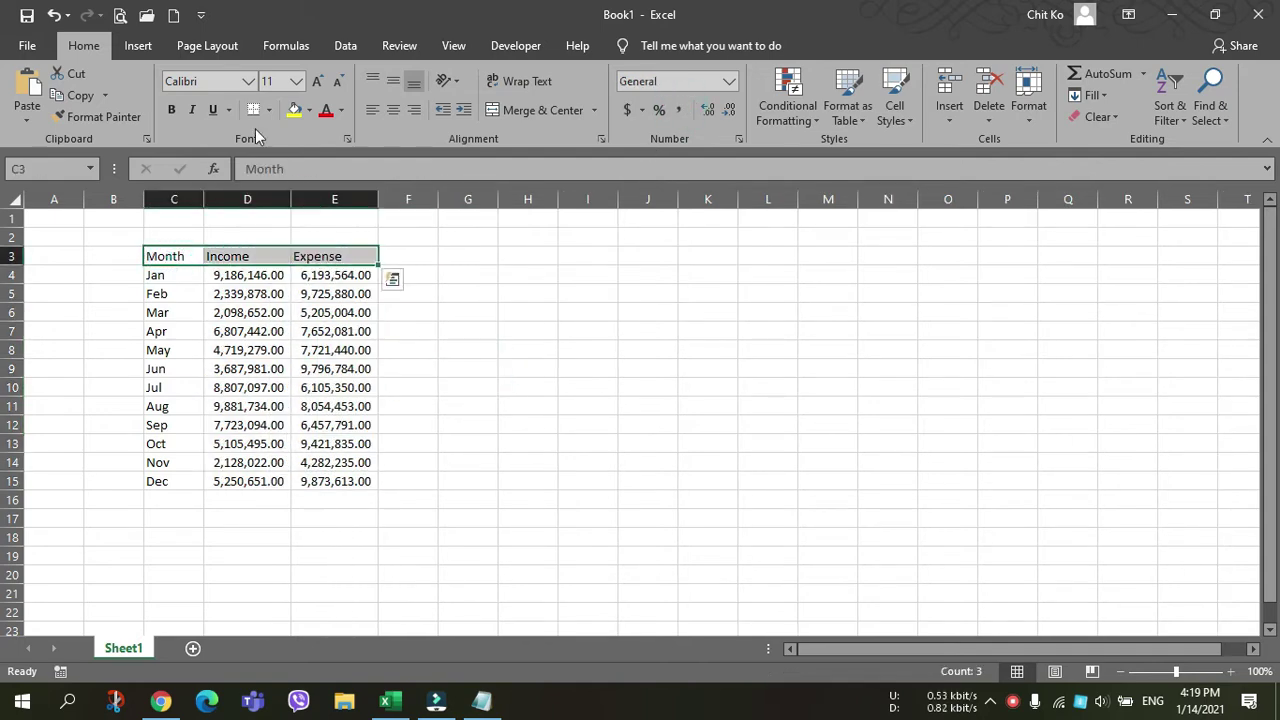
{"action": "left_click", "coordinate": [170, 110]}
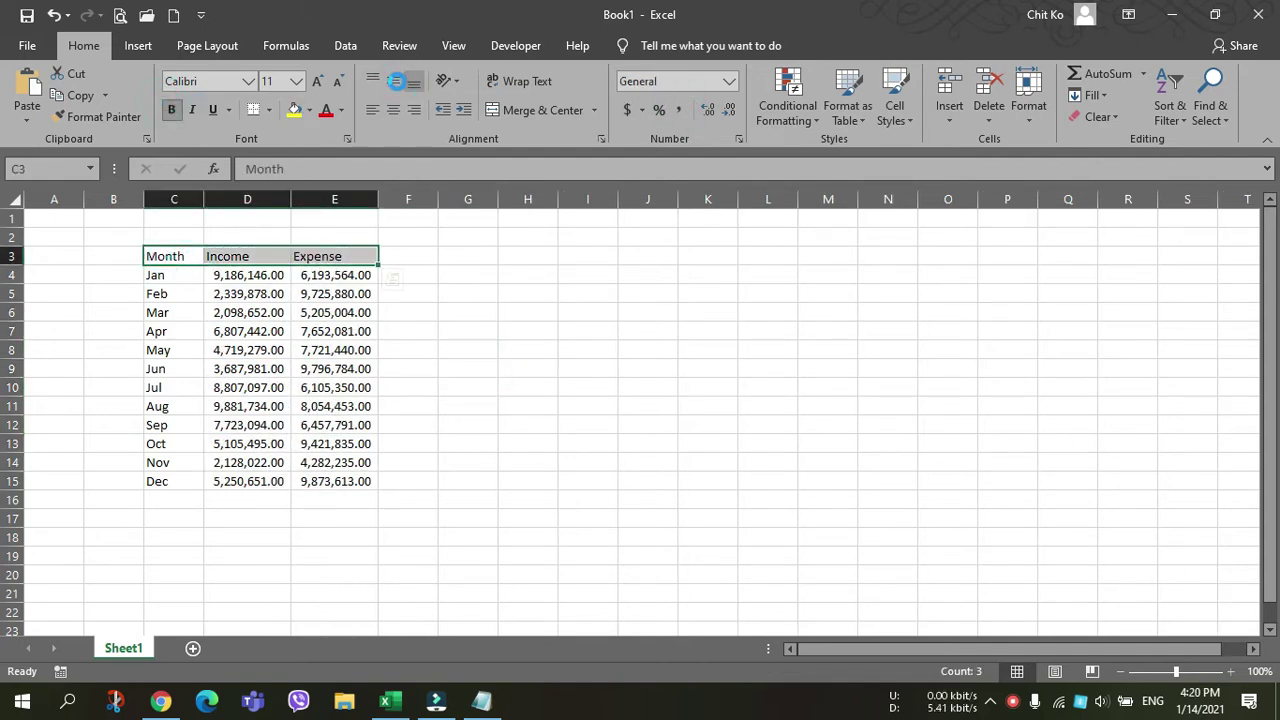
{"action": "left_click", "coordinate": [400, 83]}
{"action": "left_click", "coordinate": [395, 111]}
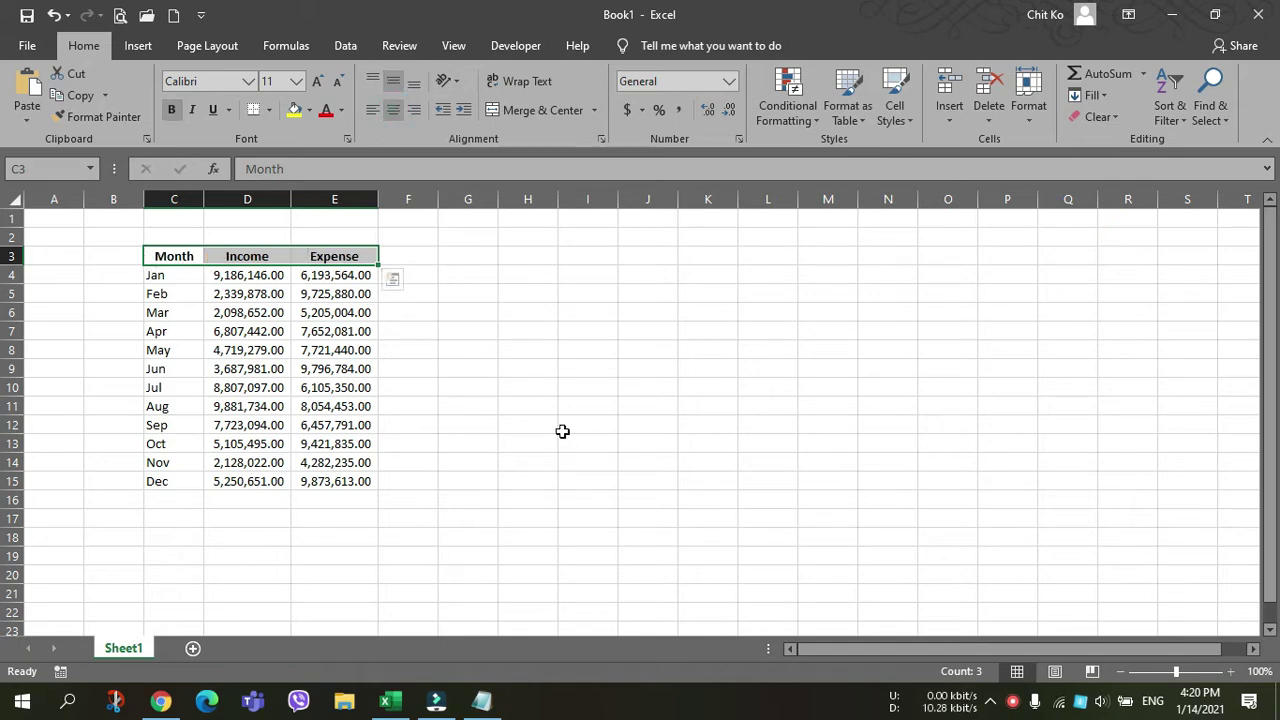
{"action": "key", "text": "alt+Tab"}
{"action": "left_click", "coordinate": [388, 259]}
{"action": "double_click", "coordinate": [541, 13]}
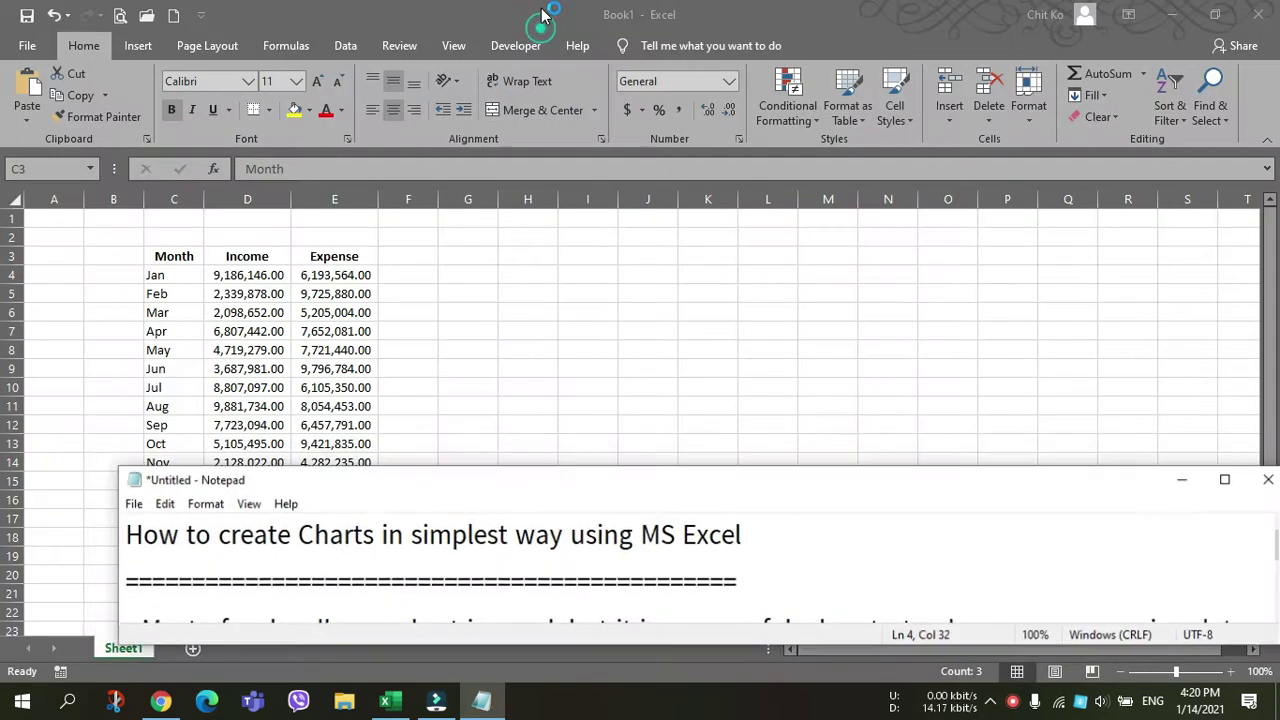
{"action": "left_click", "coordinate": [541, 326]}
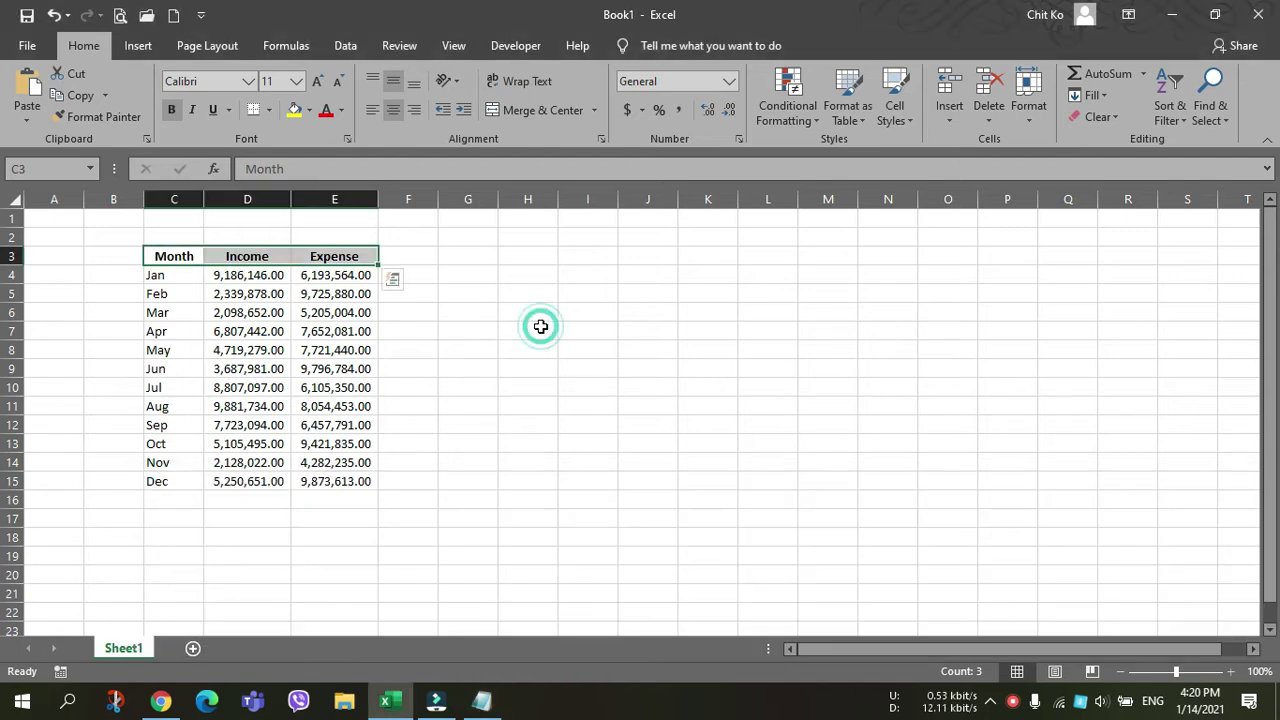
{"action": "left_click", "coordinate": [518, 351]}
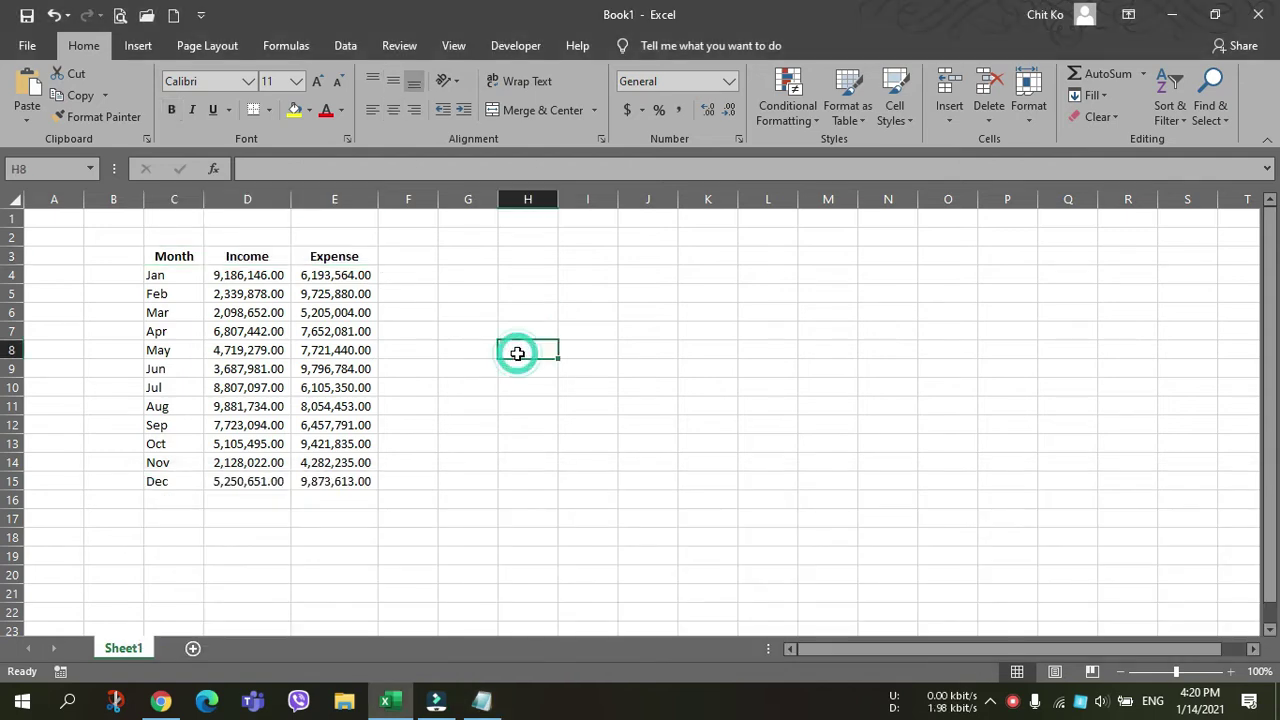
{"action": "left_click", "coordinate": [224, 333]}
{"action": "left_click", "coordinate": [349, 332]}
{"action": "left_click", "coordinate": [528, 381]}
- Switch to Notepad and start a third bullet after the last line reading "- You can see my data now for 12 months."
{"action": "key", "text": "alt+Tab"}
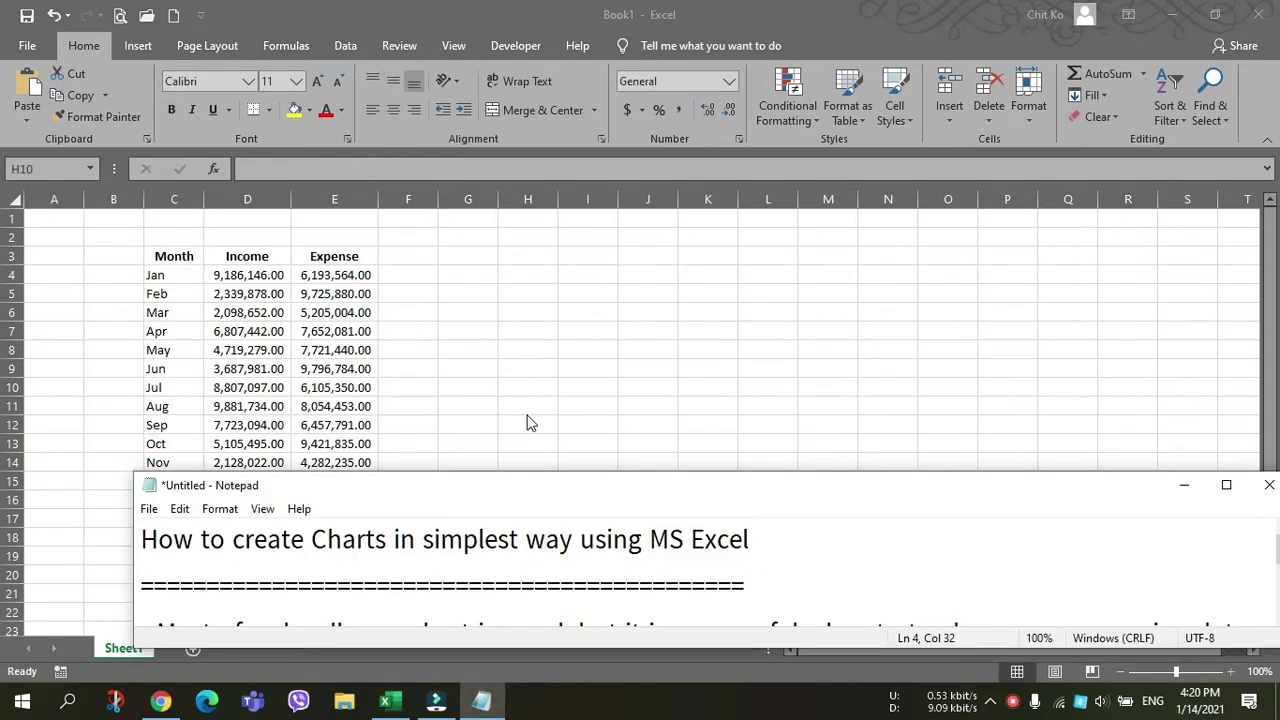
{"action": "scroll", "coordinate": [547, 530], "scroll_direction": "down", "scroll_amount": 1}
{"action": "left_click", "coordinate": [540, 563]}
{"action": "left_click", "coordinate": [548, 594]}
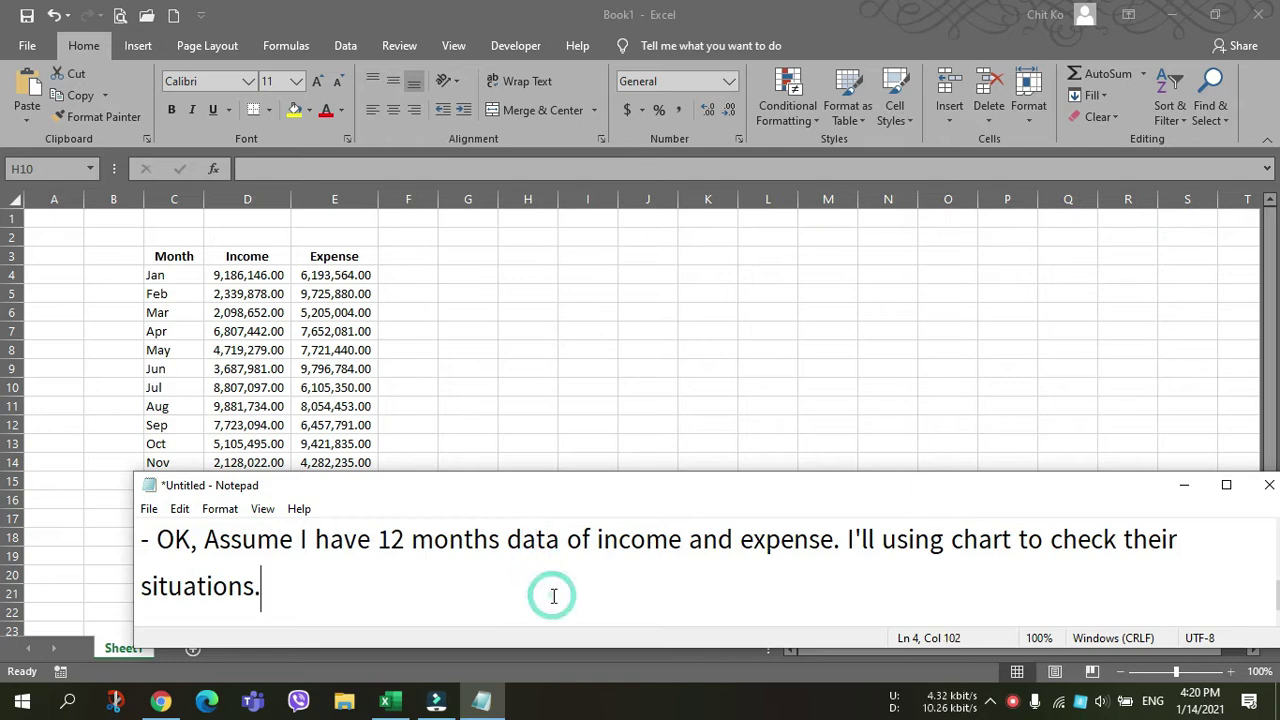
{"action": "key", "text": "Return"}
{"action": "type", "text": "-"}
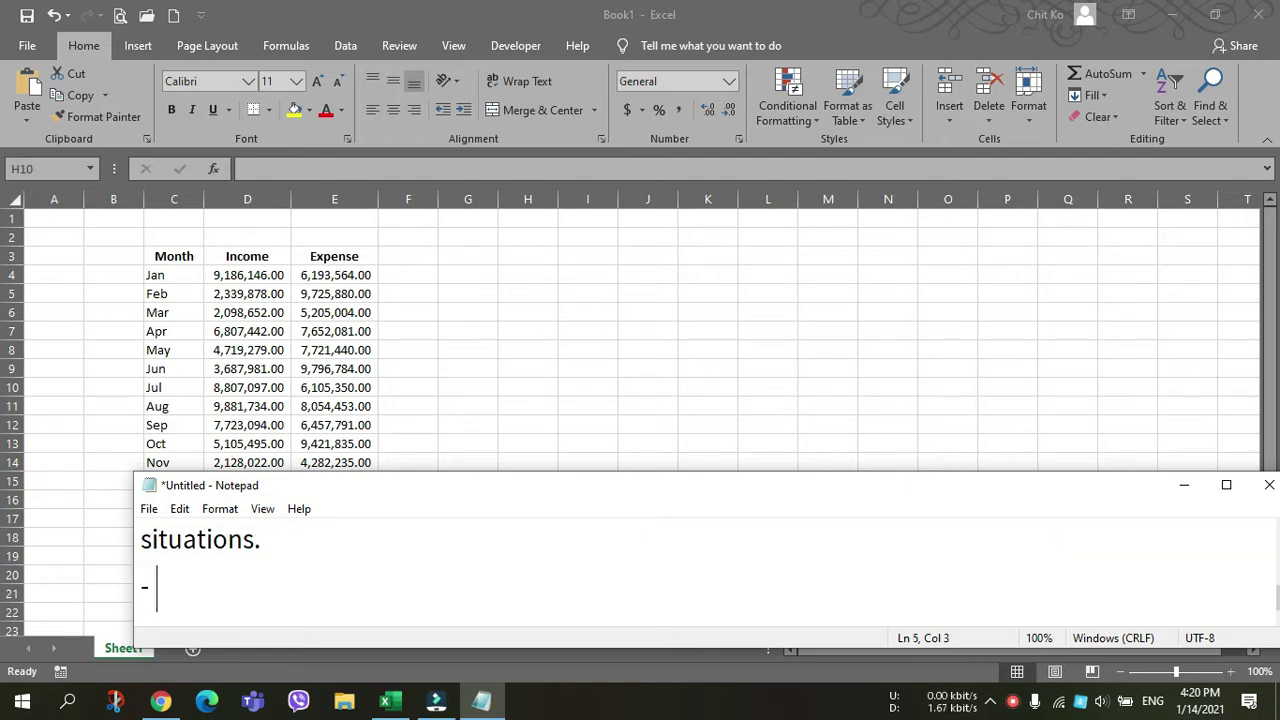
{"action": "type", "text": " You can see my data "}
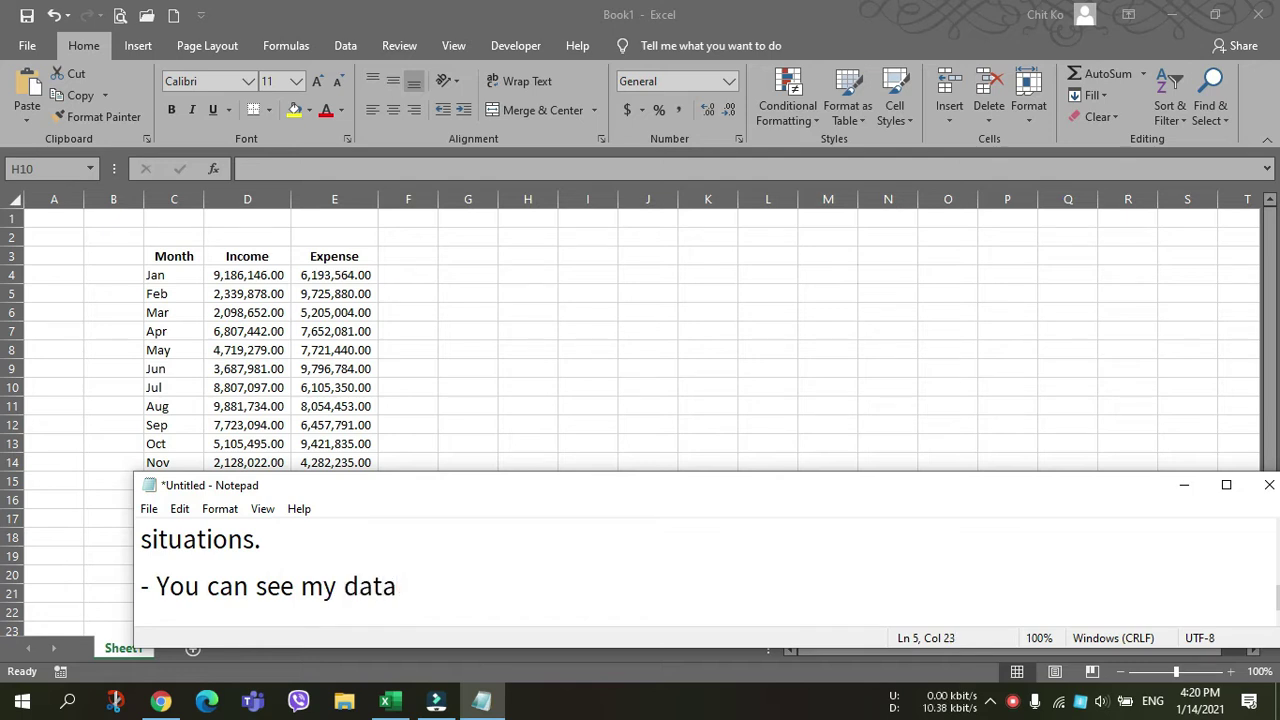
{"action": "type", "text": "now for "}
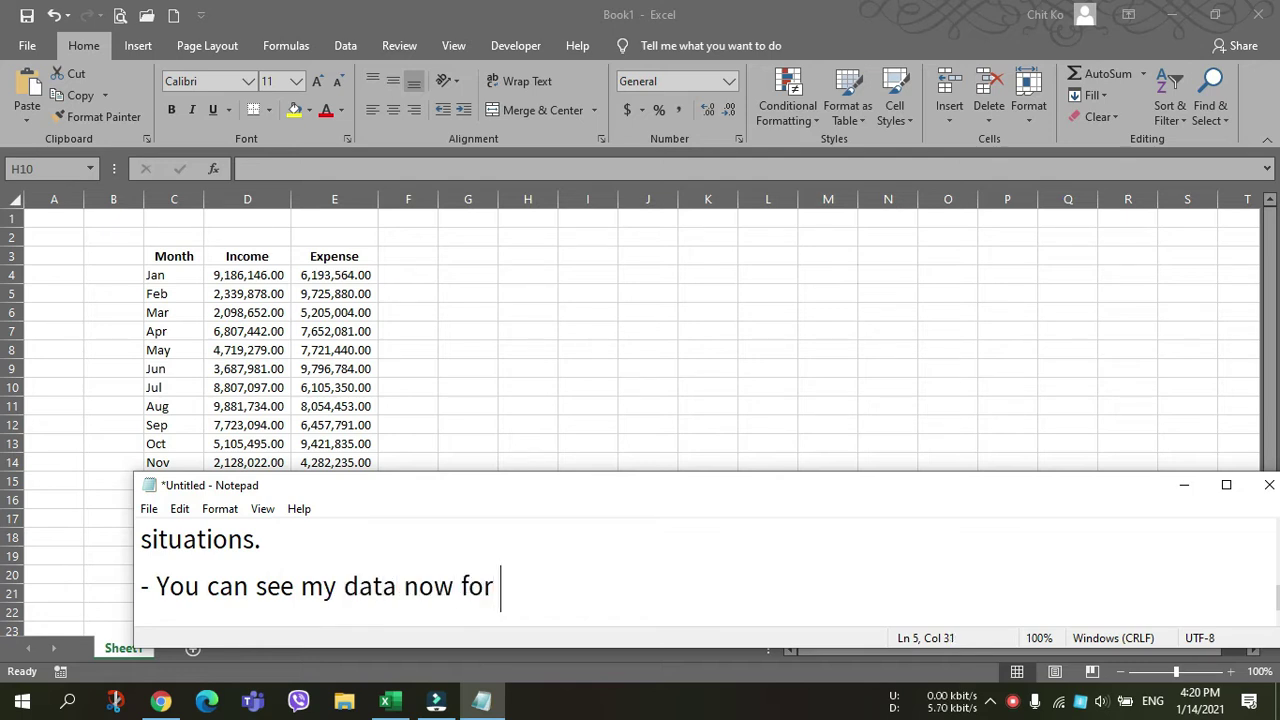
{"action": "type", "text": "12 months"}
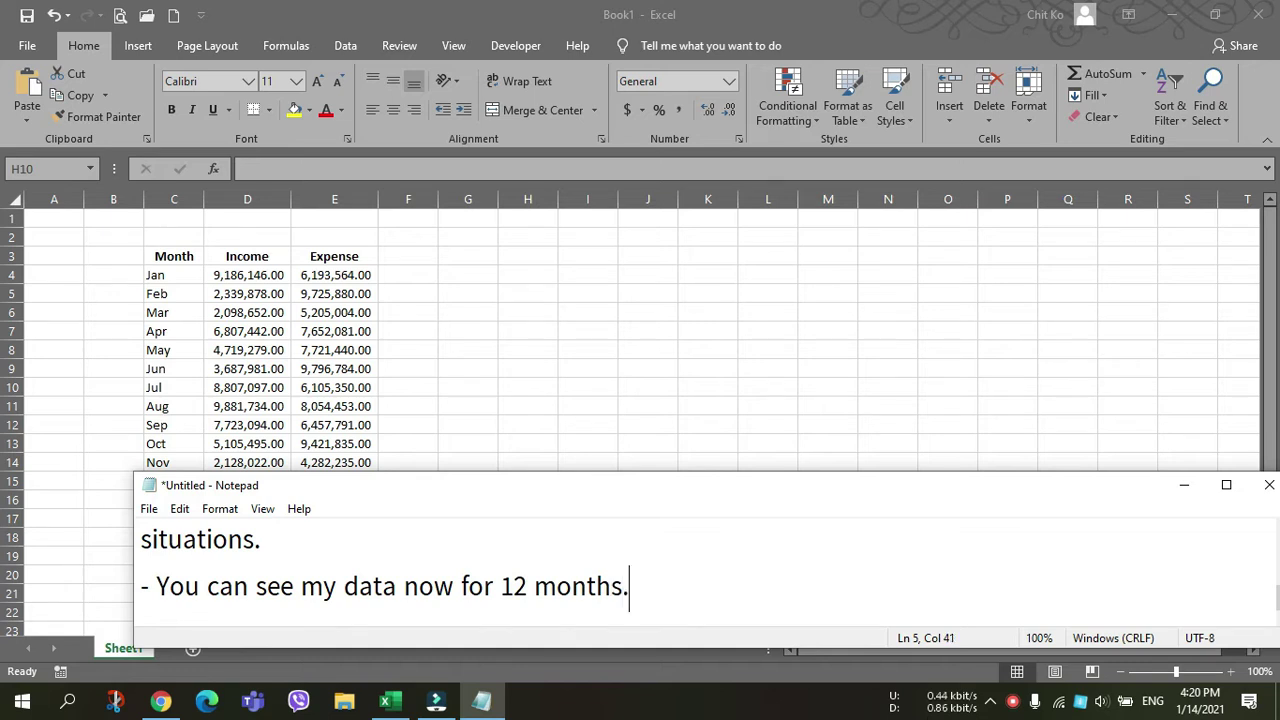
- Continue the third bullet with the words "But you can't see I use or get"
{"action": "type", "text": ". But you can"}
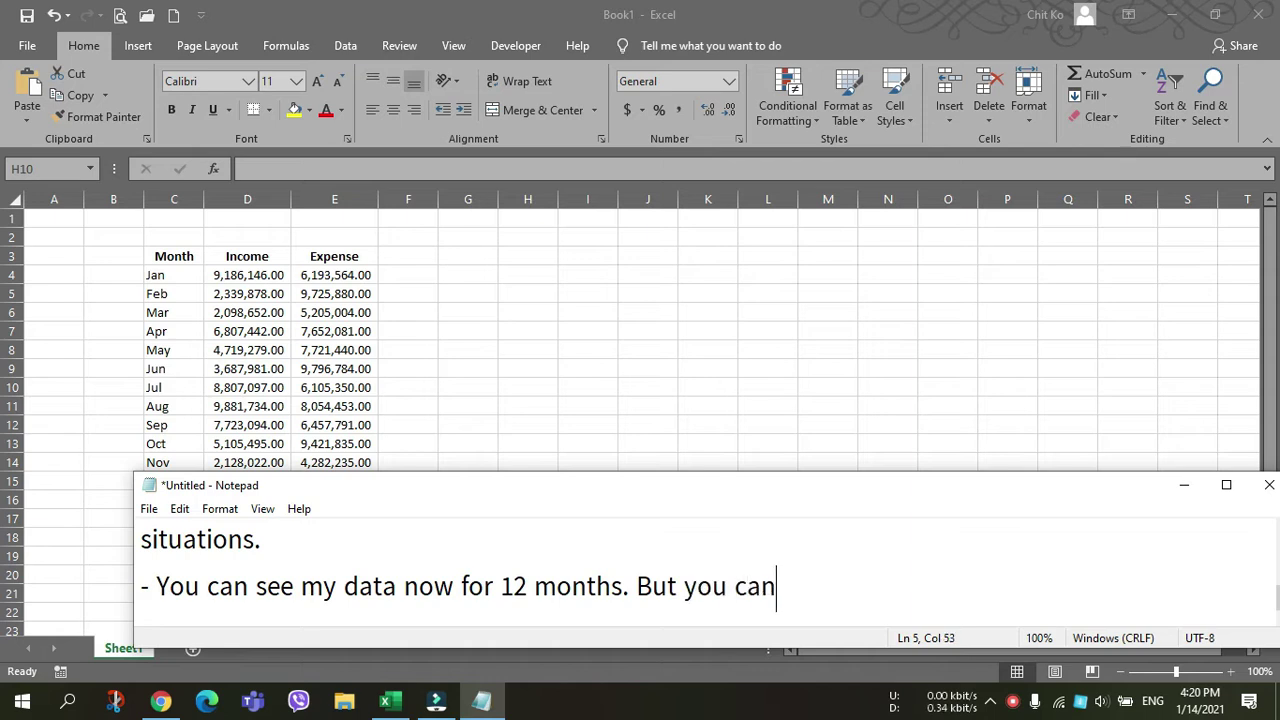
{"action": "type", "text": "'t see "}
{"action": "type", "text": "i use"}
{"action": "key", "text": "BackSpace"}
{"action": "key", "text": "BackSpace"}
{"action": "key", "text": "BackSpace"}
{"action": "key", "text": "BackSpace"}
{"action": "key", "text": "BackSpace"}
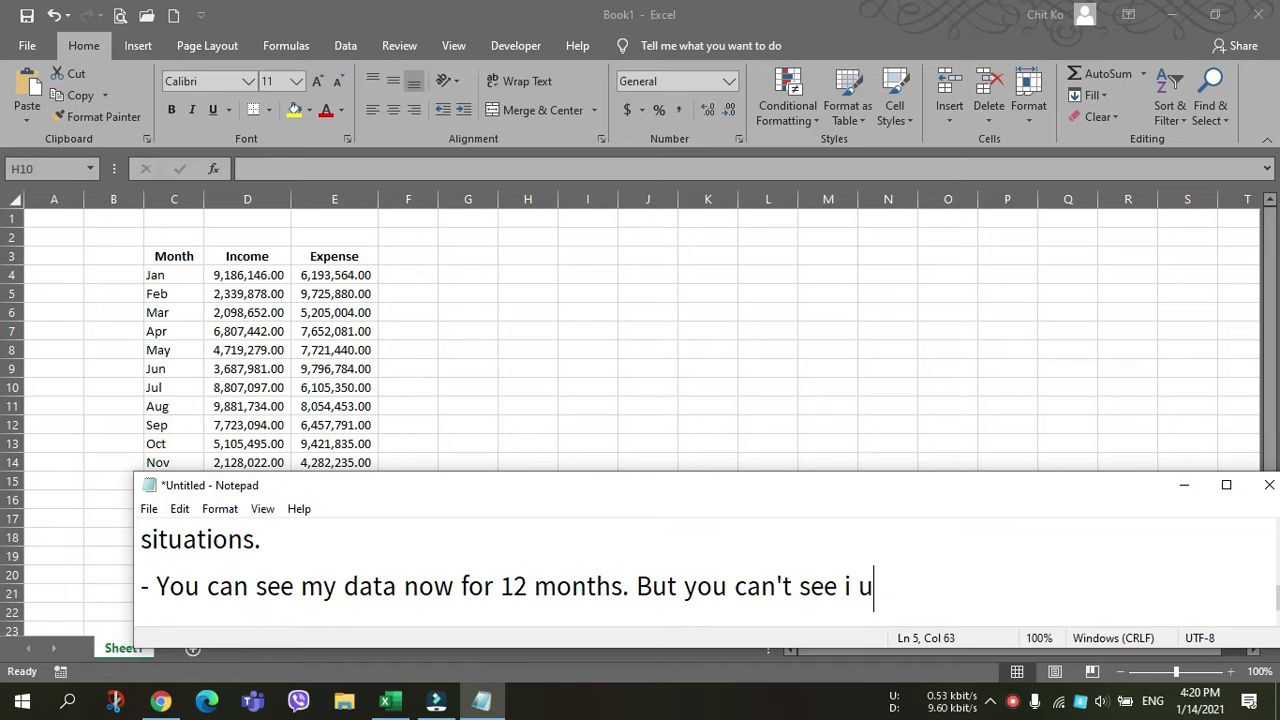
{"action": "type", "text": "I use or get "}
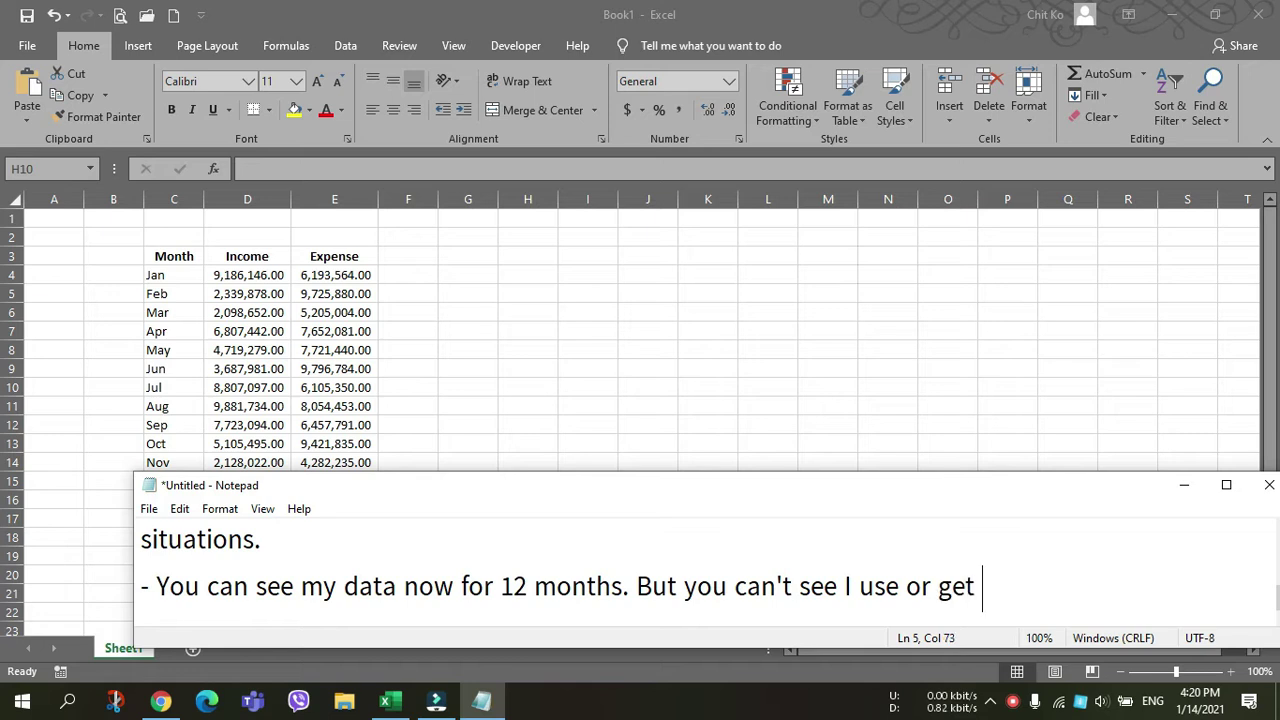
- Finish the bullet's sentence with "much or less in which month." and start a new line
{"action": "type", "text": "much o r"}
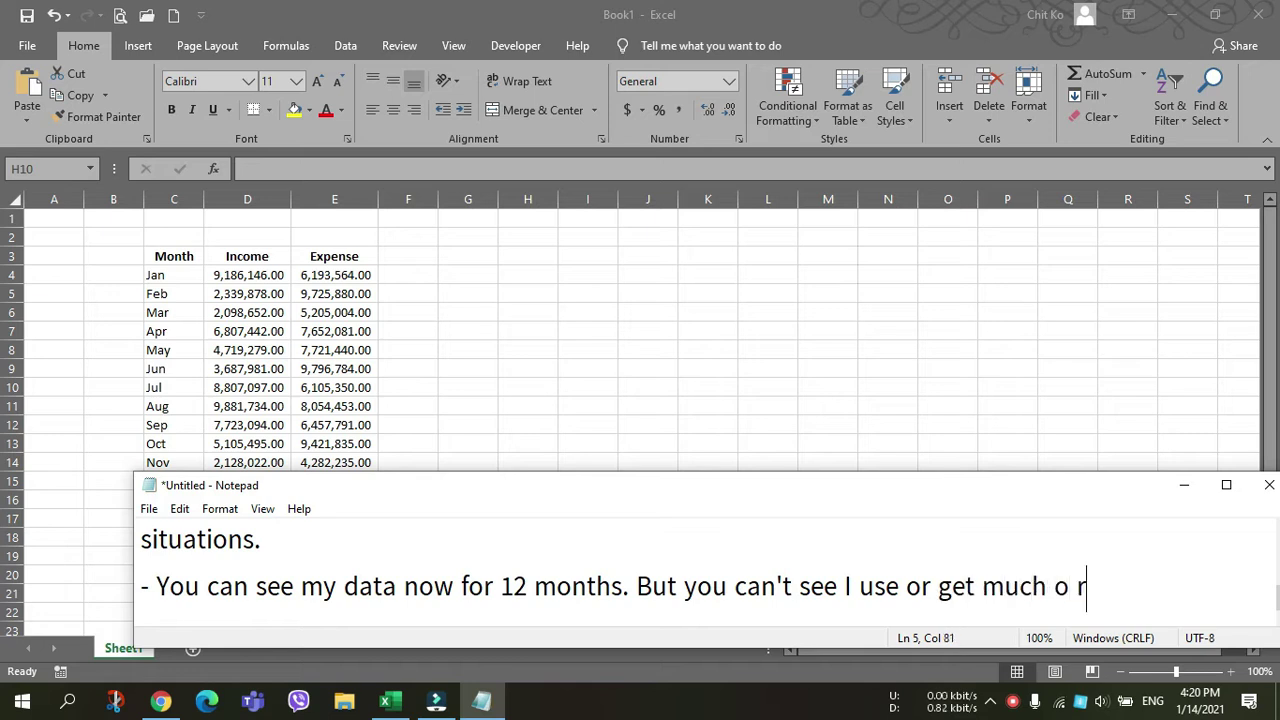
{"action": "key", "text": "BackSpace"}
{"action": "key", "text": "BackSpace"}
{"action": "type", "text": "r"}
{"action": "type", "text": "s "}
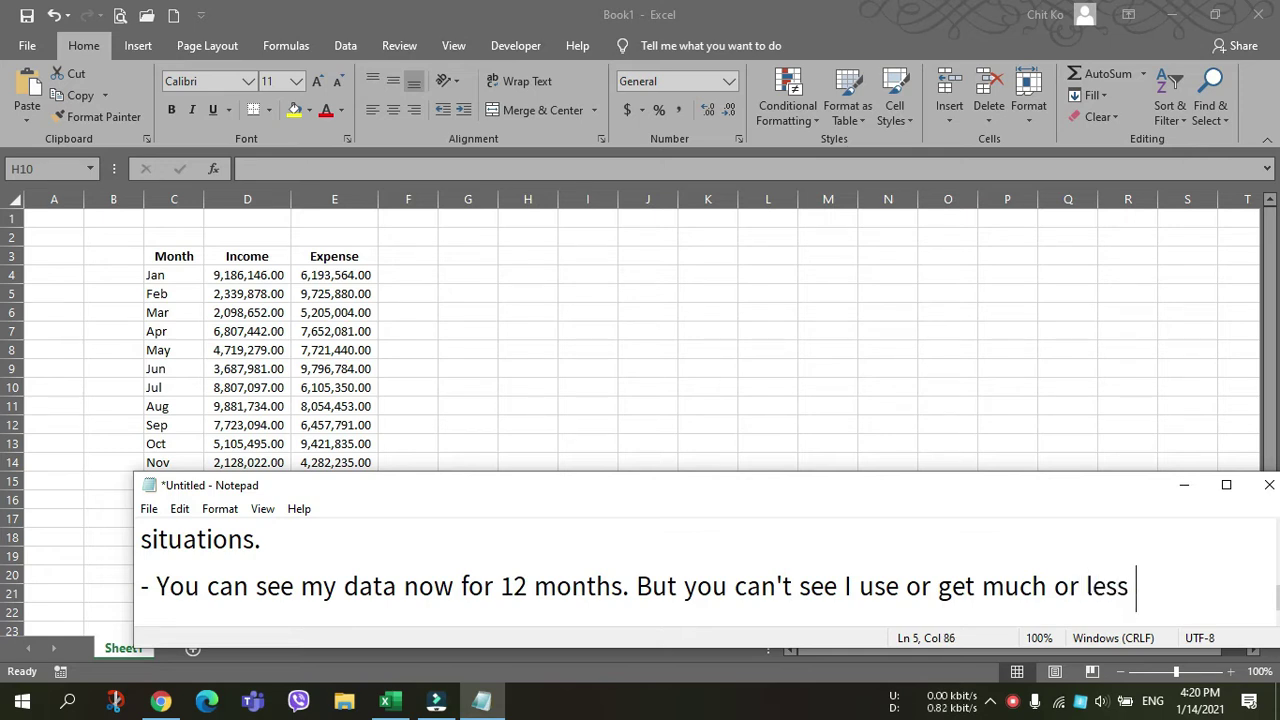
{"action": "type", "text": "in whic"}
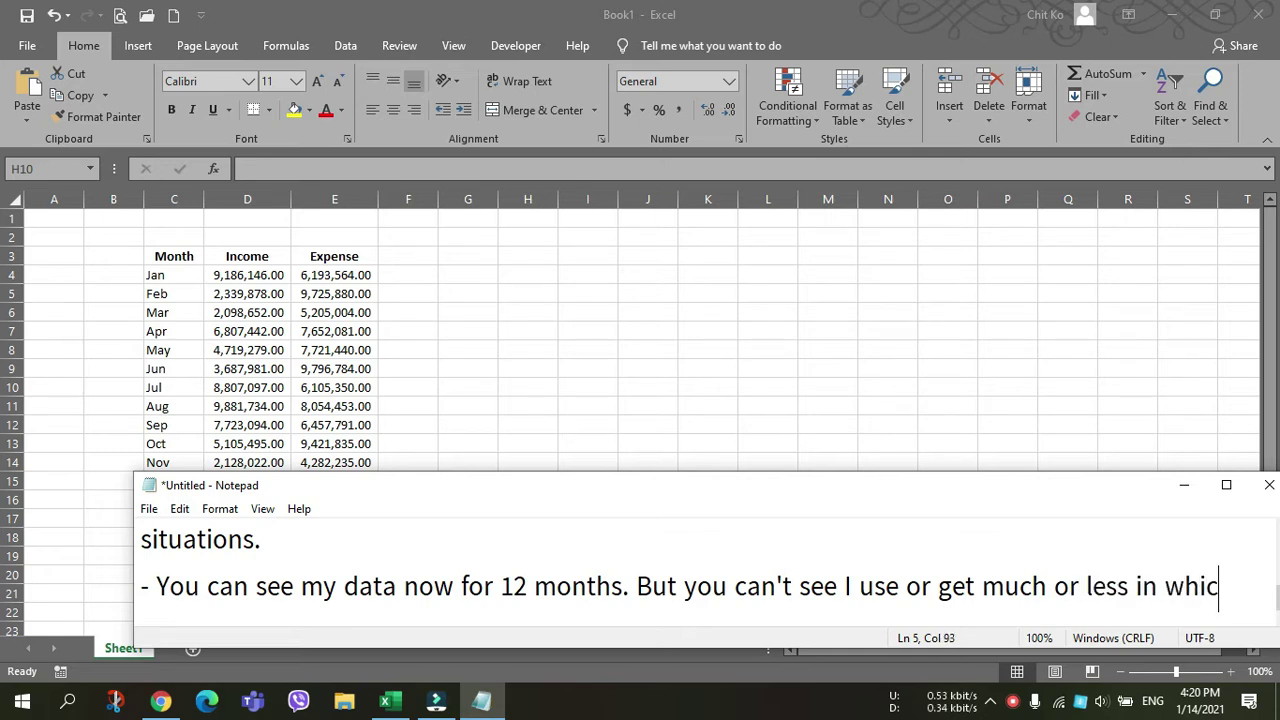
{"action": "type", "text": "h month."}
{"action": "key", "text": "Return"}
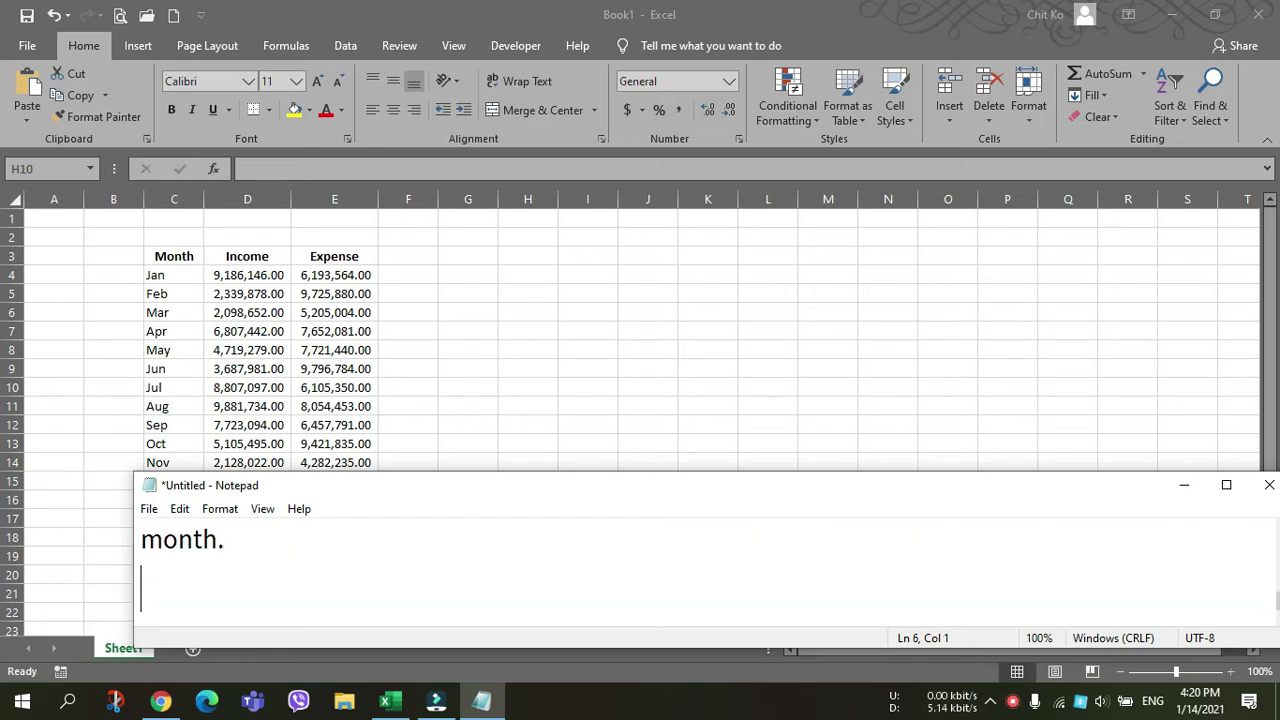
- Add the bullet "- Me too. :D :D" and enlarge the Notepad window upward so more lines of the note are shown
{"action": "type", "text": "- Me too."}
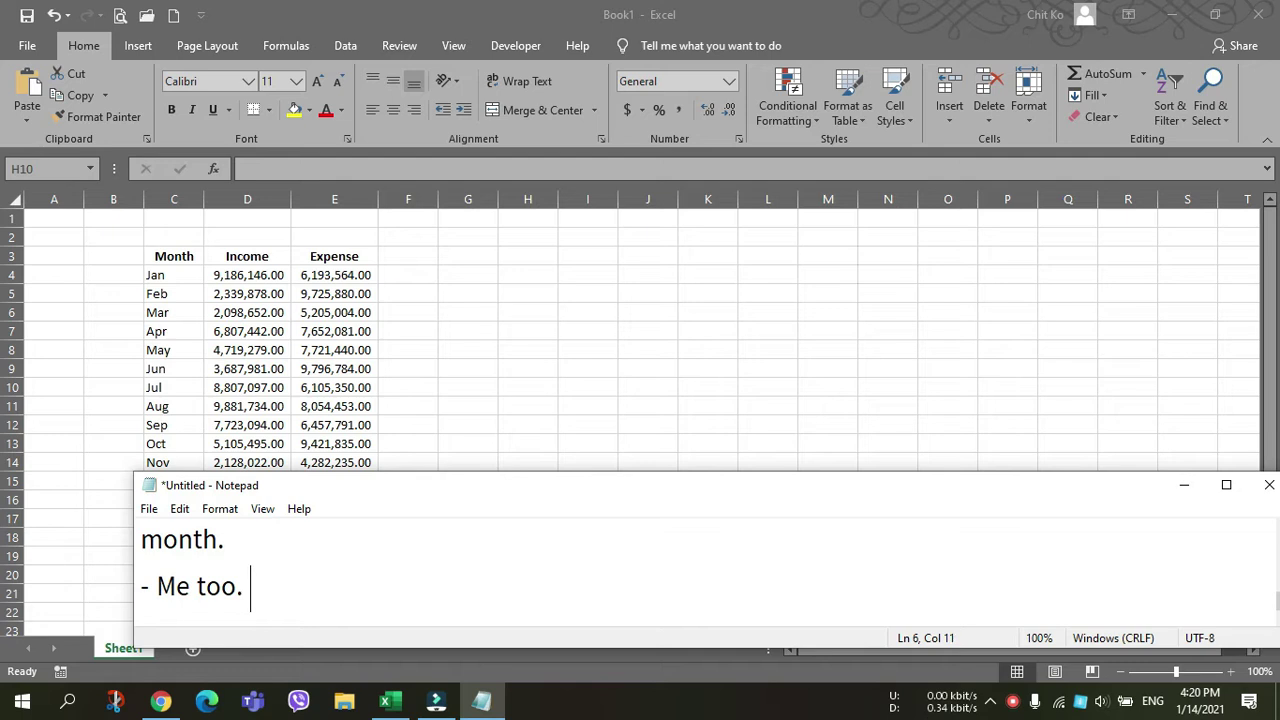
{"action": "type", "text": " :D :D"}
{"action": "left_click_drag", "start_coordinate": [562, 473], "coordinate": [564, 373]}
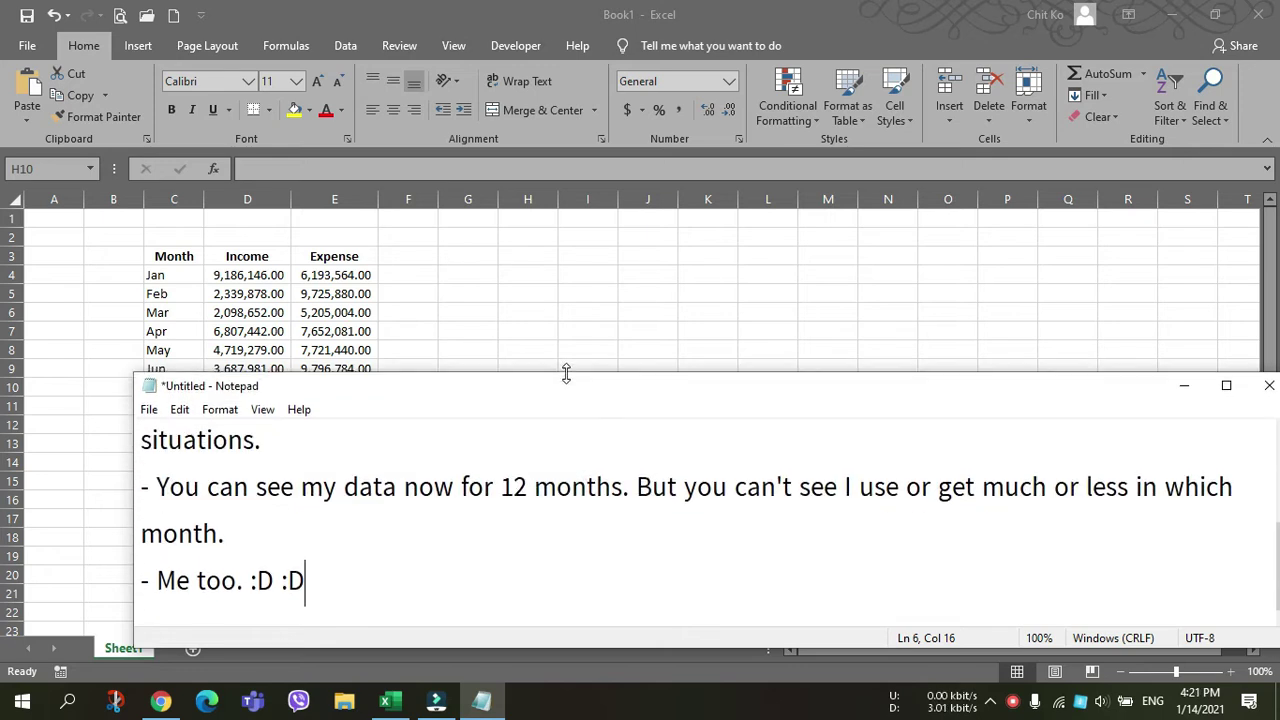
- Start a new bullet on the next line with the words "- So, I"
{"action": "key", "text": "Return"}
{"action": "type", "text": "-"}
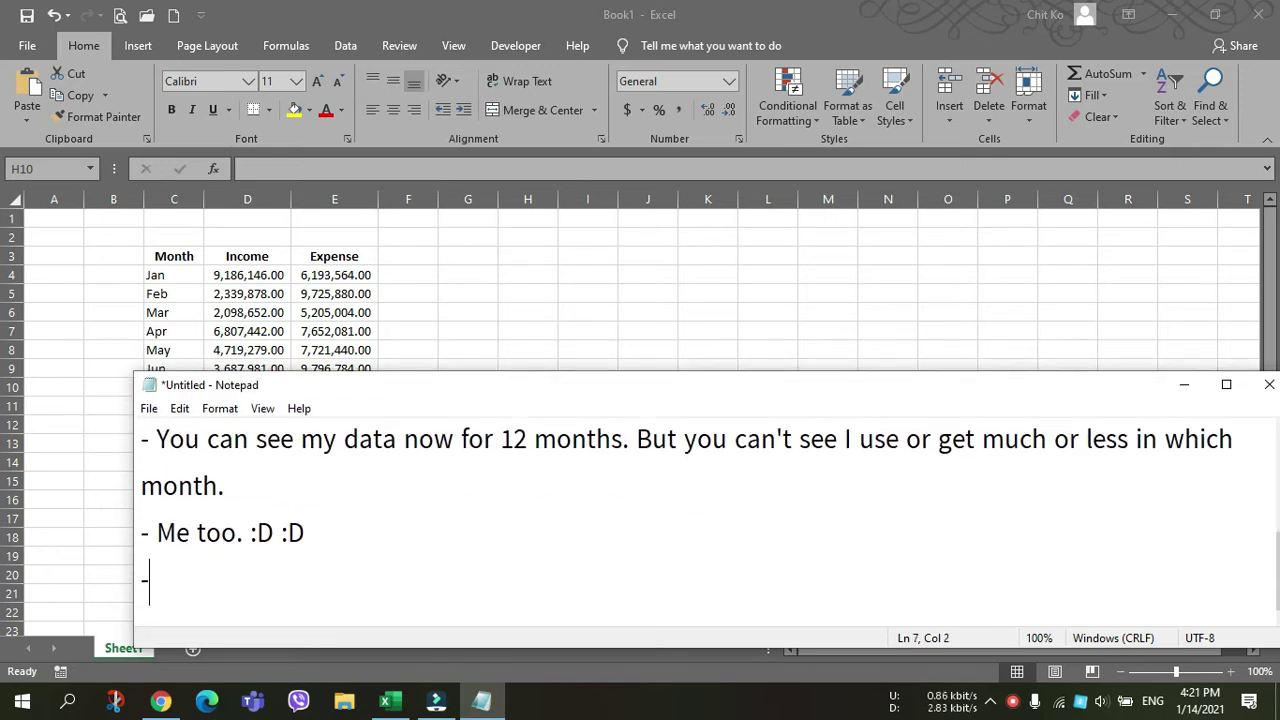
{"action": "type", "text": " So,"}
{"action": "key", "text": "BackSpace"}
{"action": "type", "text": ", I caret"}
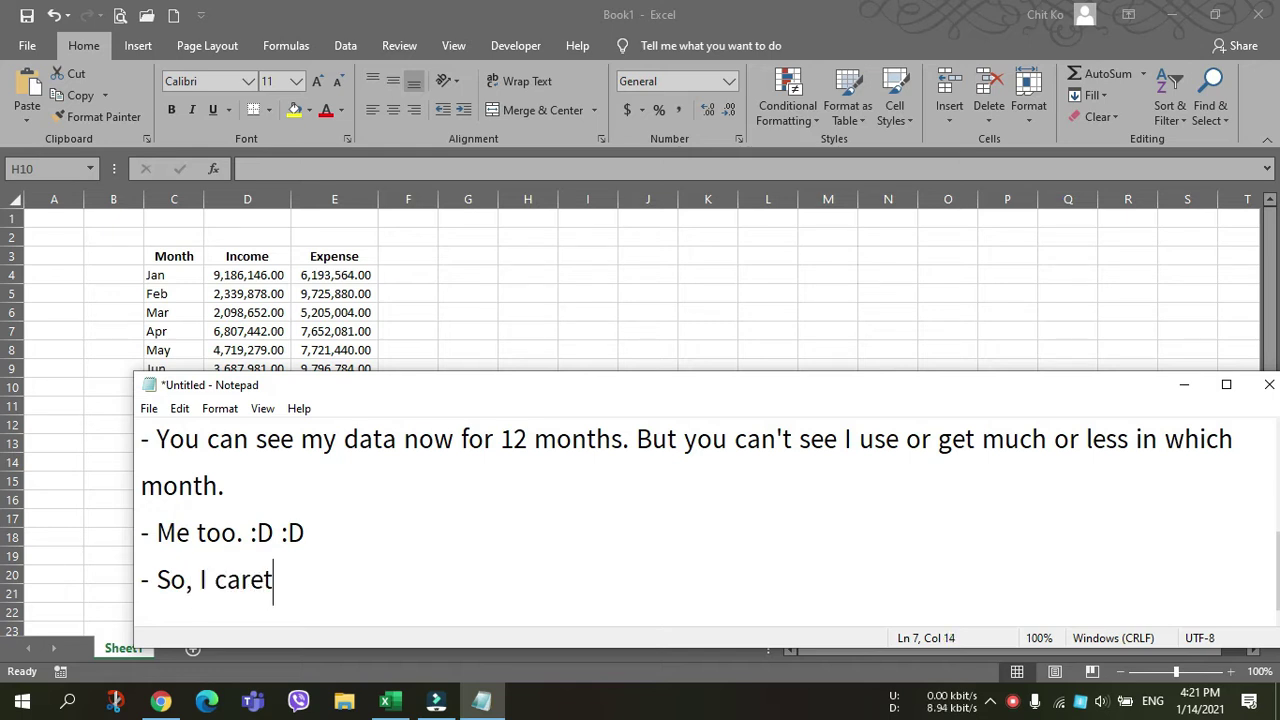
{"action": "key", "text": "BackSpace"}
{"action": "key", "text": "BackSpace"}
{"action": "key", "text": "BackSpace"}
{"action": "key", "text": "BackSpace"}
{"action": "key", "text": "BackSpace"}
- Complete the bullet with "am going to create a chart." and add a separator line of 41 equals signs below it
{"action": "type", "text": "am g"}
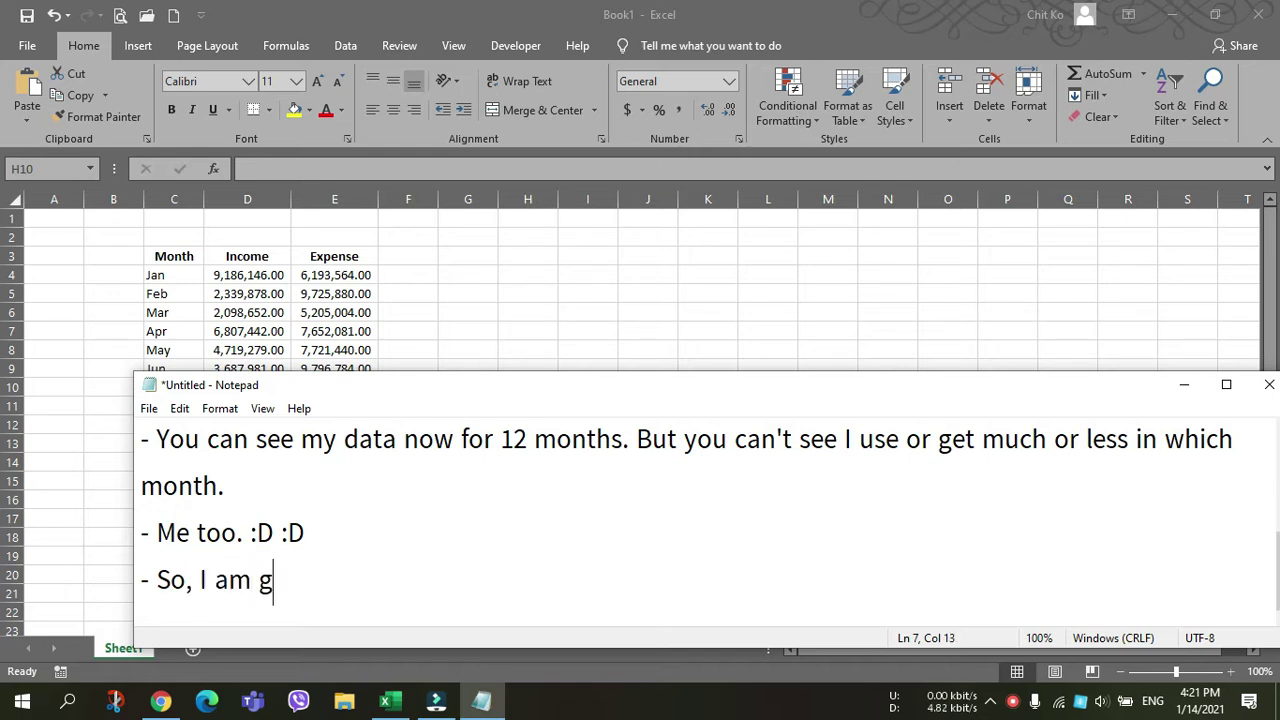
{"action": "type", "text": "oing to cr"}
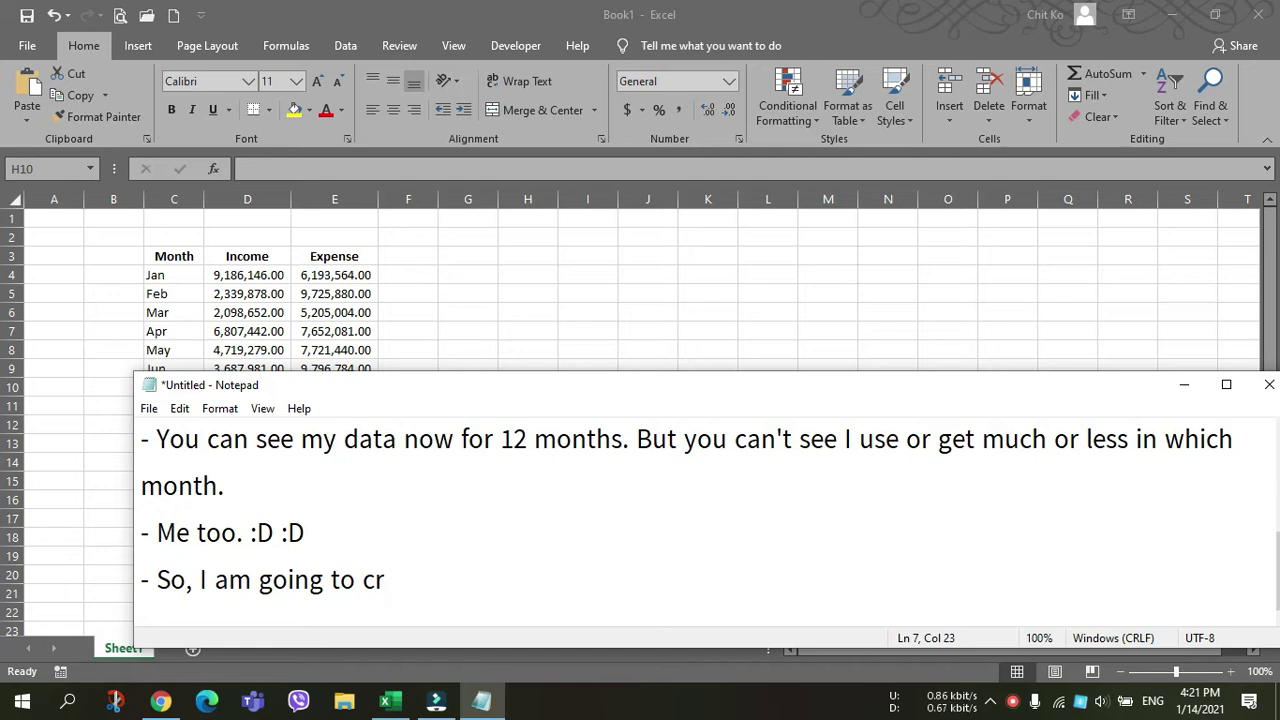
{"action": "type", "text": "eate a cha"}
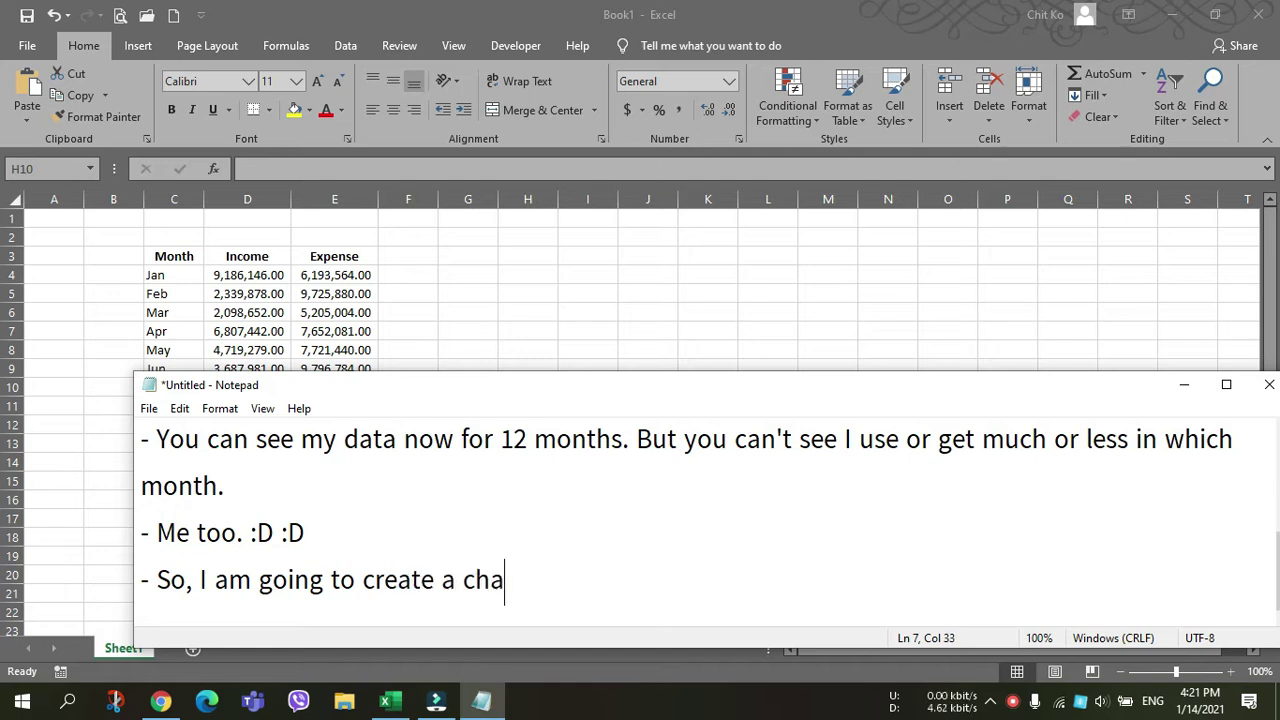
{"action": "type", "text": "rt."}
{"action": "key", "text": "Return"}
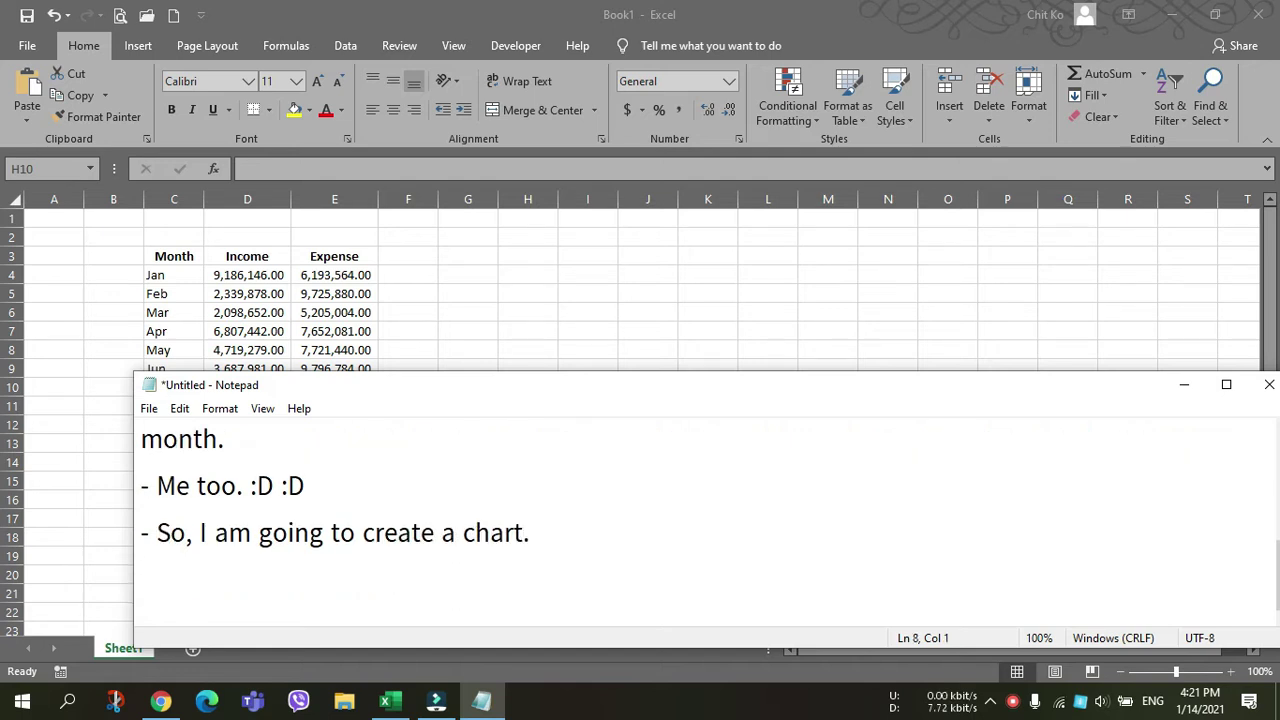
{"action": "type", "text": "========================================="}
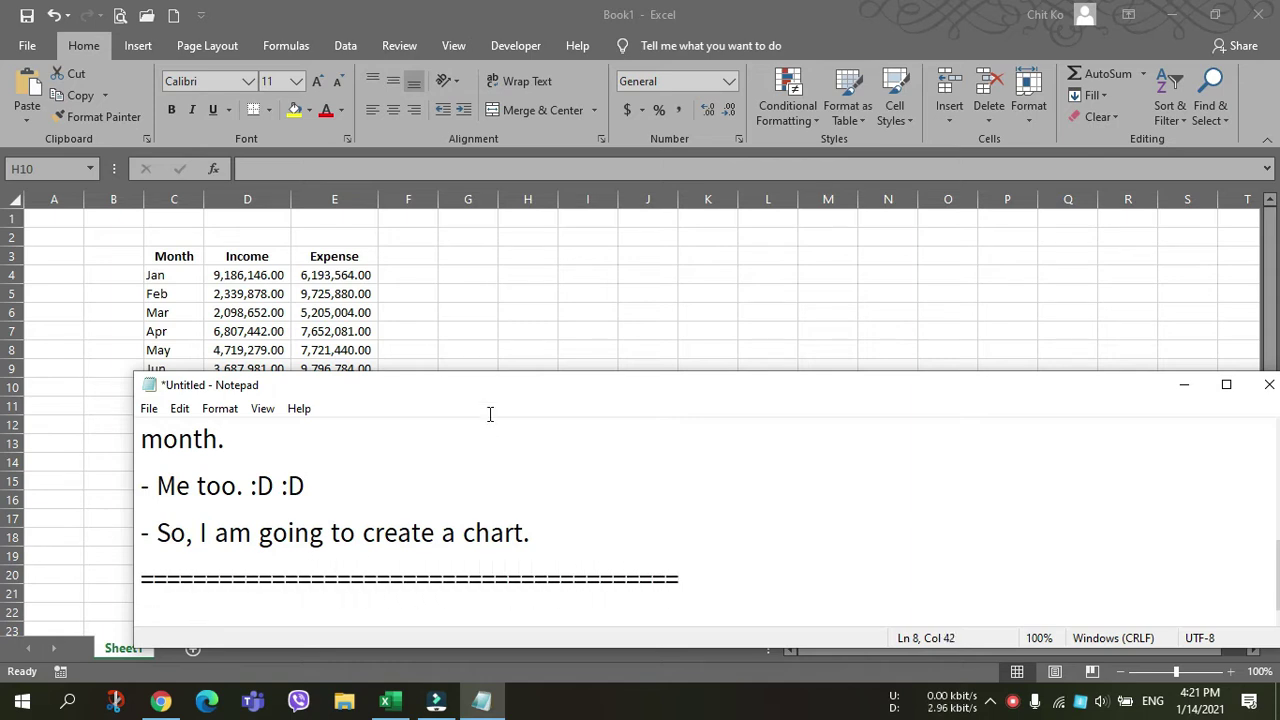
- Switch to Excel, select the whole table C3:E15 including its headers, and bring up the chart insertion commands
{"action": "left_click", "coordinate": [474, 303]}
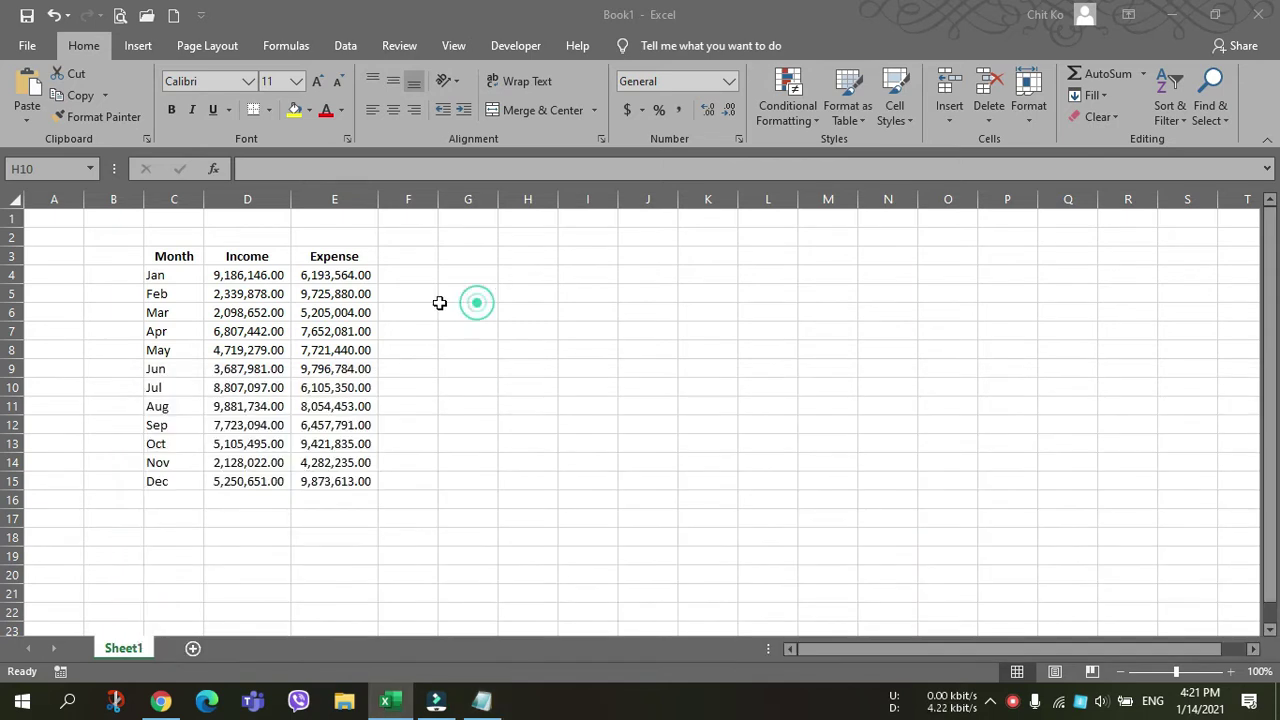
{"action": "left_click_drag", "start_coordinate": [152, 252], "coordinate": [328, 473]}
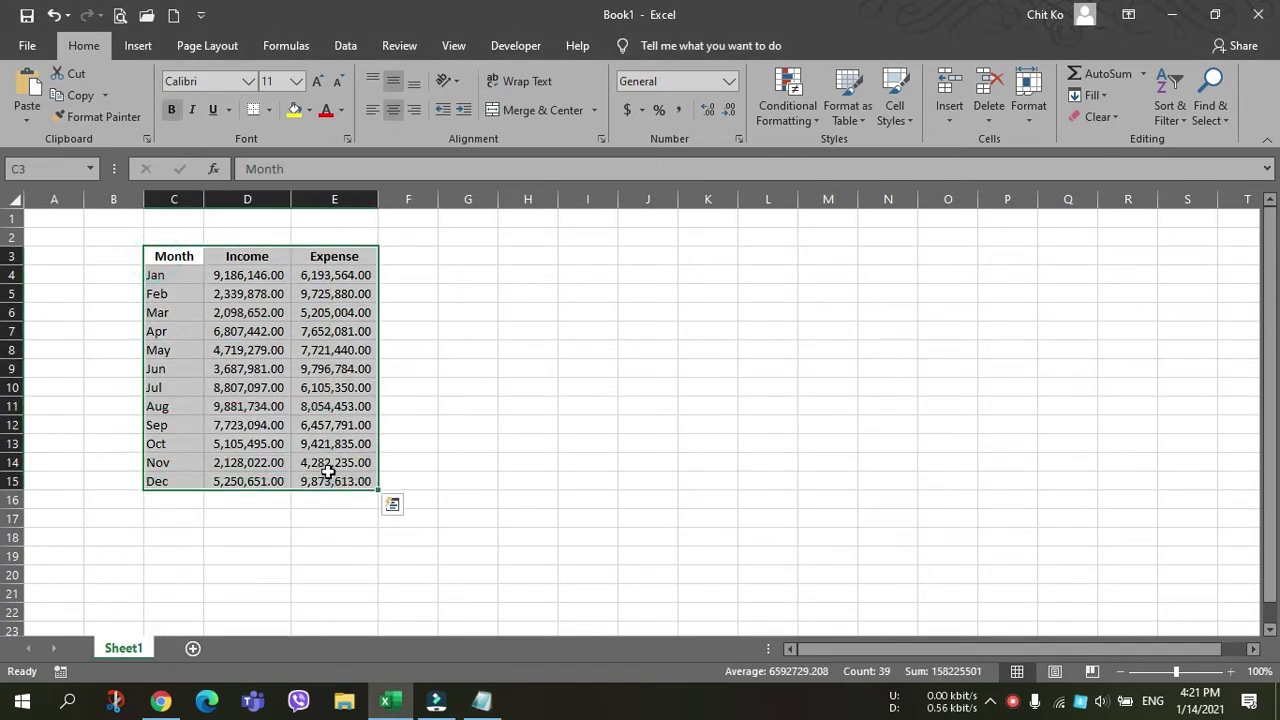
{"action": "left_click", "coordinate": [140, 47]}
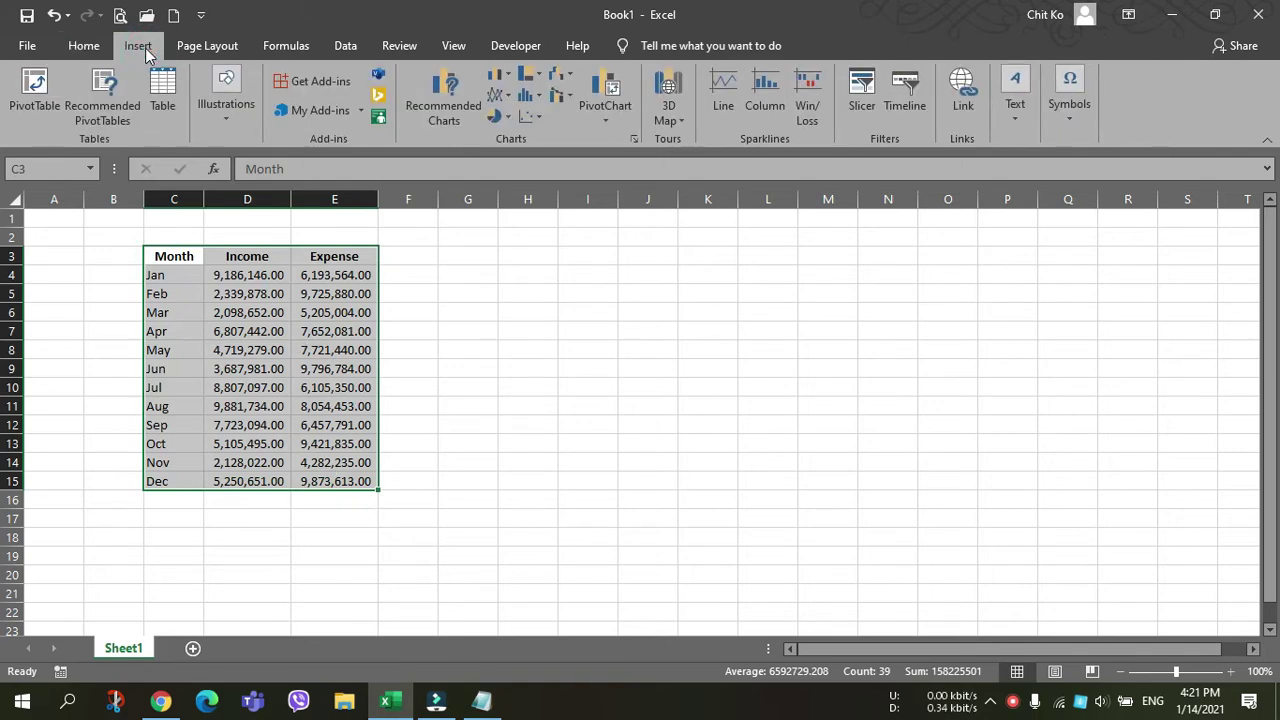
- Switch to Notepad and start a bullet below the separator reading "- Select data > Go Insert Tab"
{"action": "key", "text": "alt+Tab"}
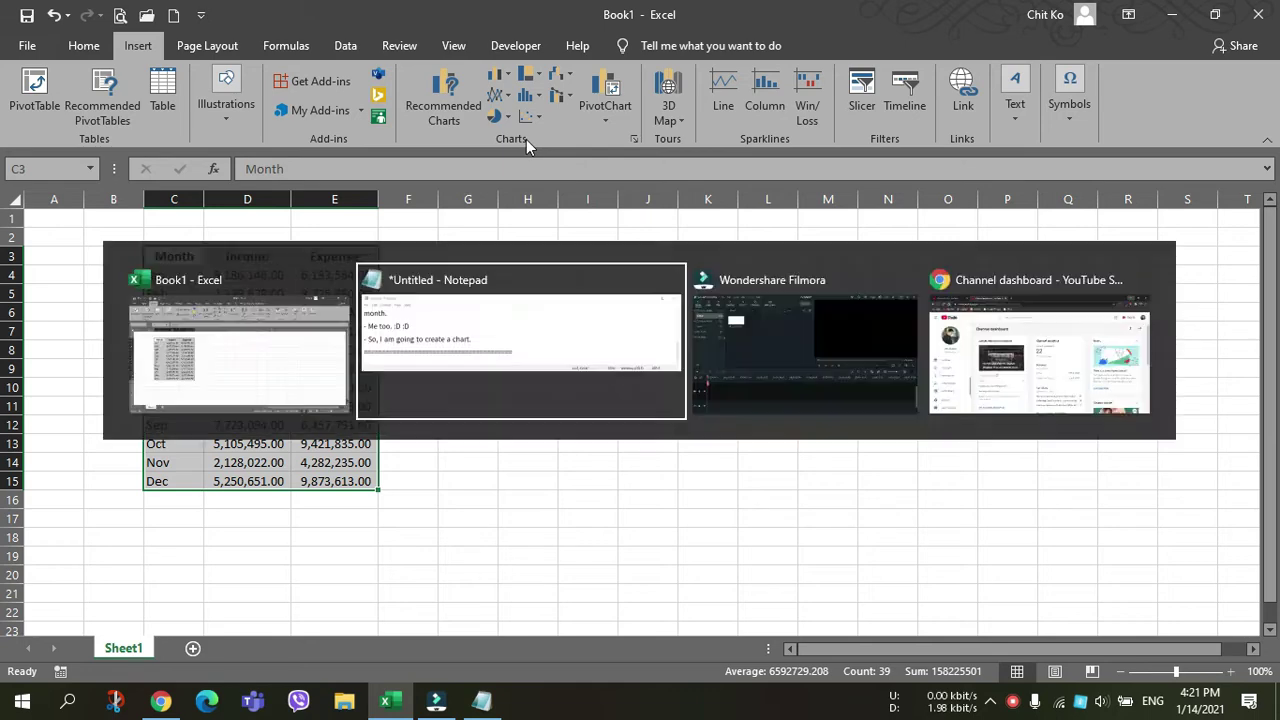
{"action": "key", "text": "Return"}
{"action": "type", "text": "-"}
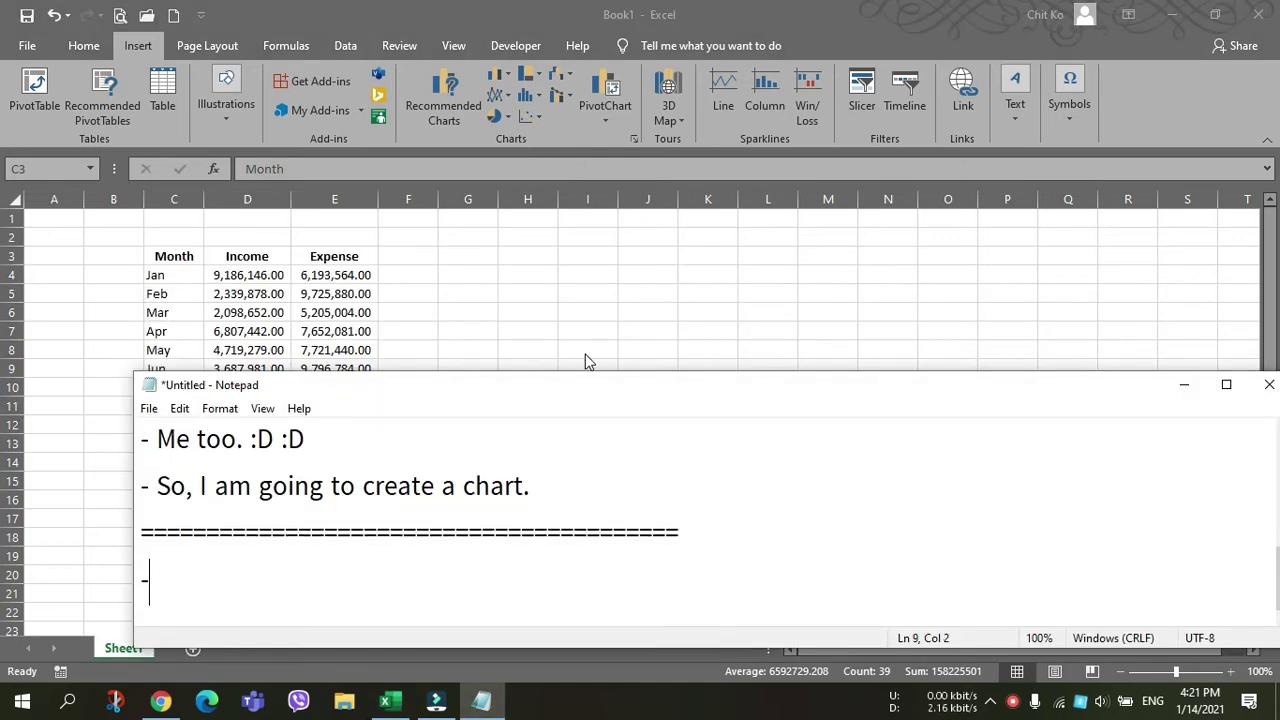
{"action": "type", "text": " Select "}
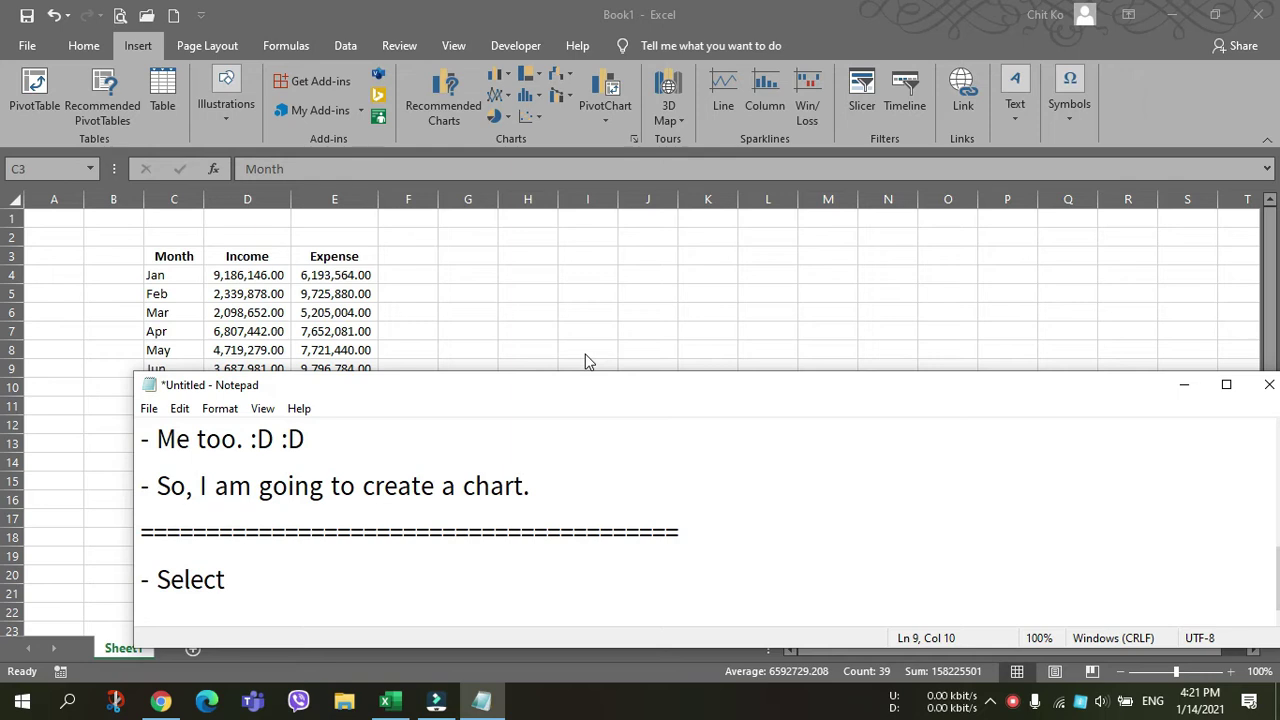
{"action": "type", "text": "data > G"}
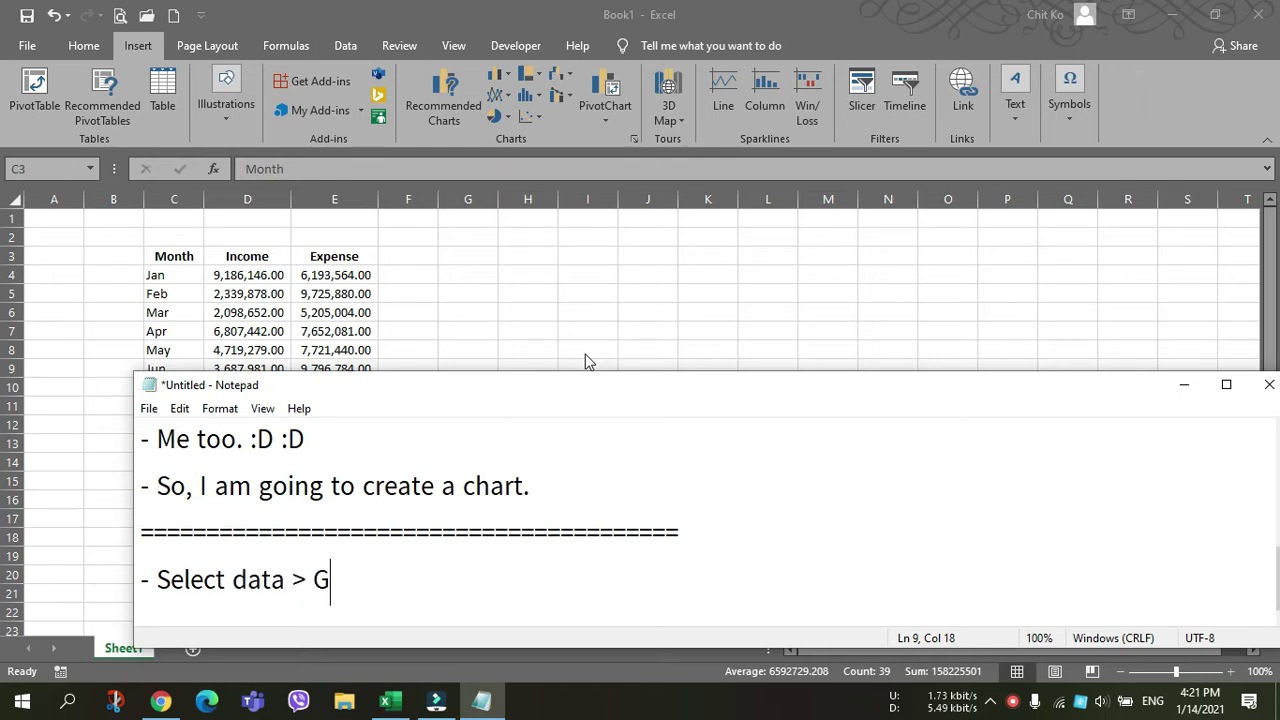
{"action": "type", "text": "o Insert"}
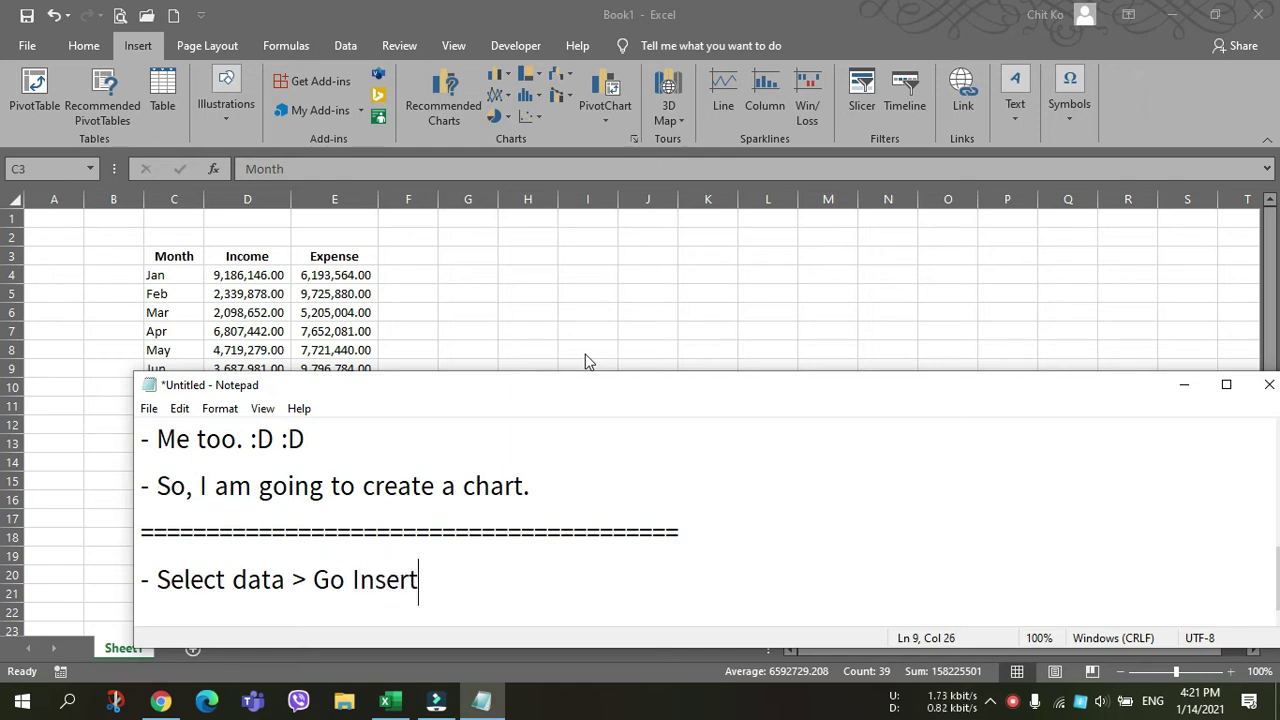
{"action": "type", "text": " >G"}
{"action": "key", "text": "BackSpace"}
{"action": "key", "text": "BackSpace"}
{"action": "key", "text": "BackSpace"}
{"action": "type", "text": "Tab "}
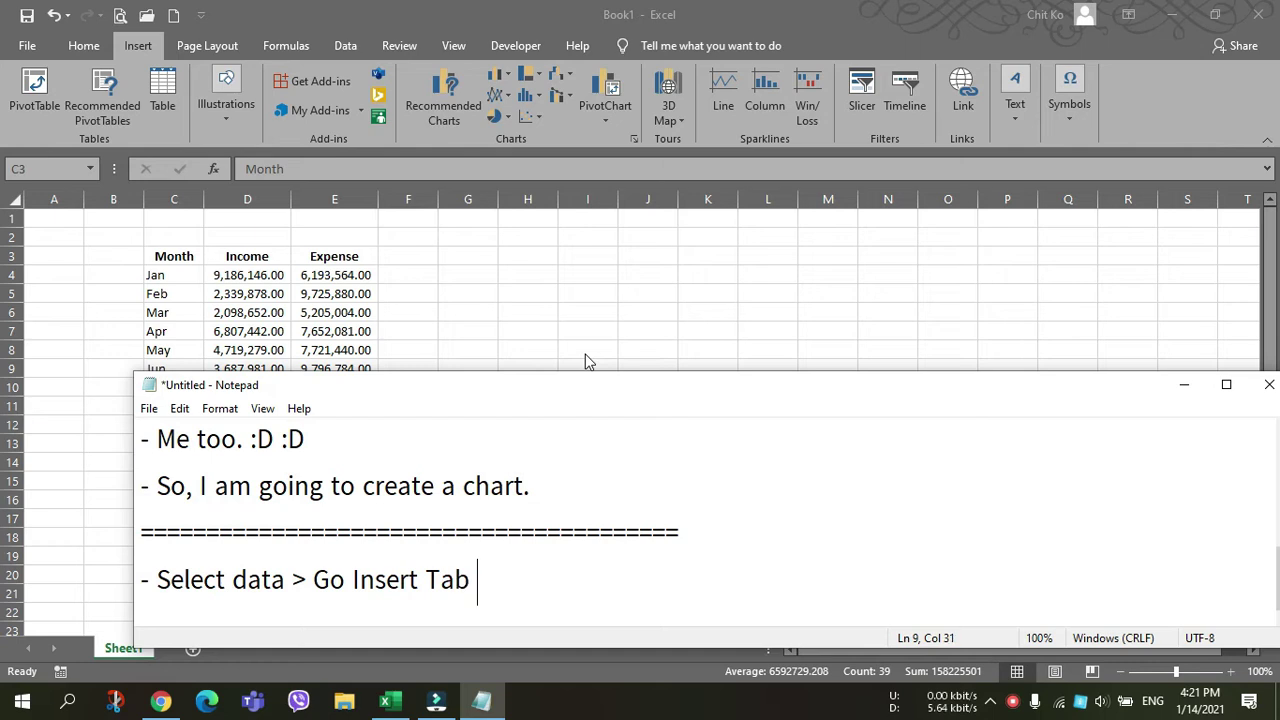
- Finish the instruction bullet with "Pane > Charts Group > select a type of chart." and start a new line
{"action": "type", "text": "Pane, > Chart"}
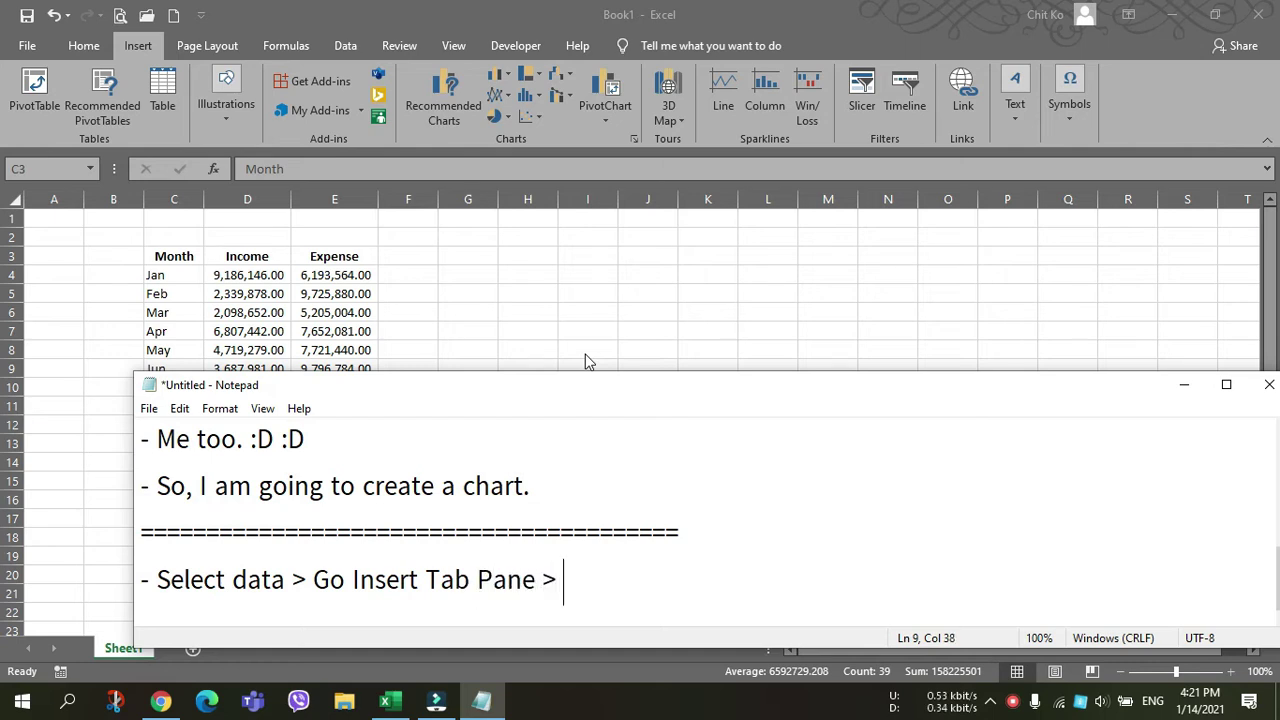
{"action": "type", "text": "s Grou"}
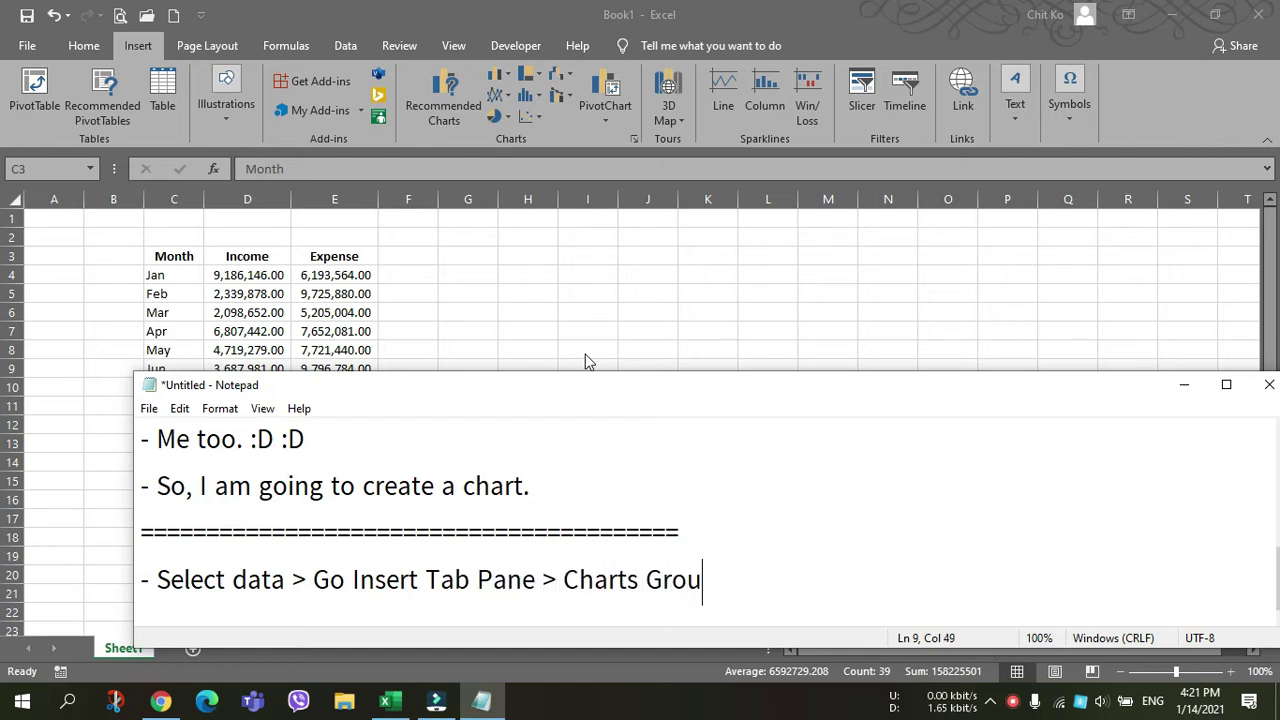
{"action": "type", "text": "p > "}
{"action": "type", "text": "sele"}
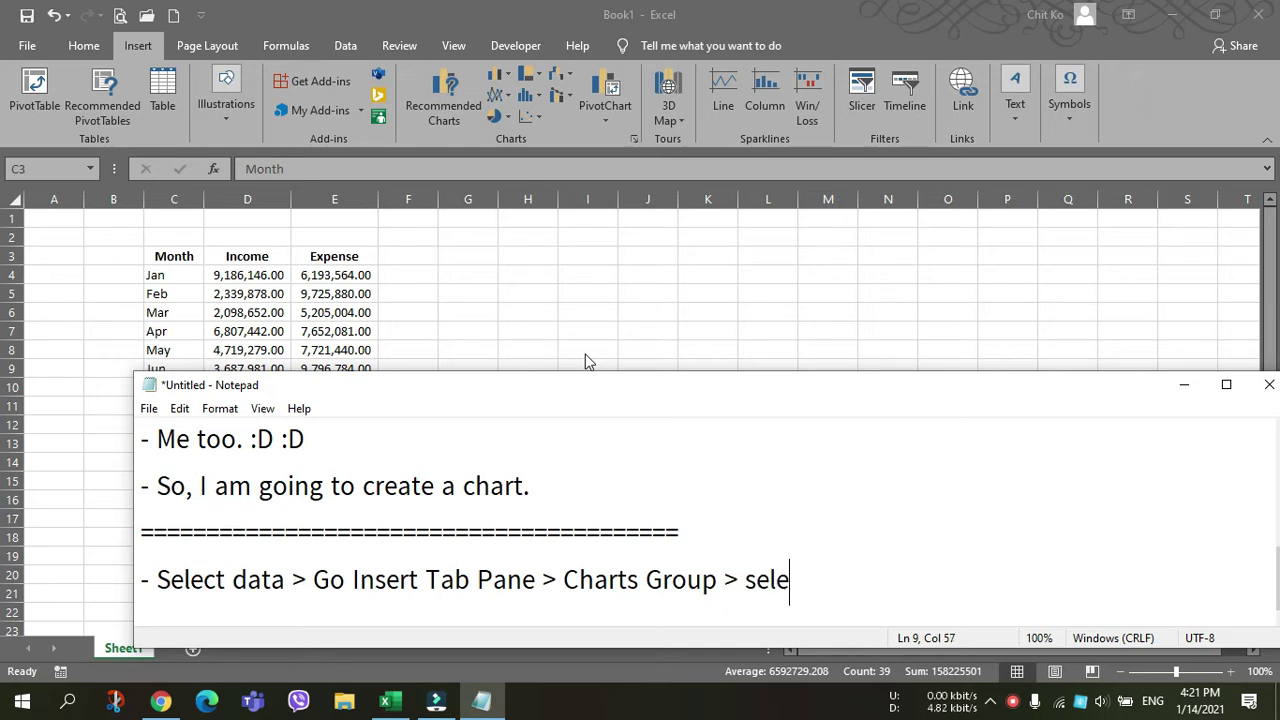
{"action": "type", "text": "ct a c"}
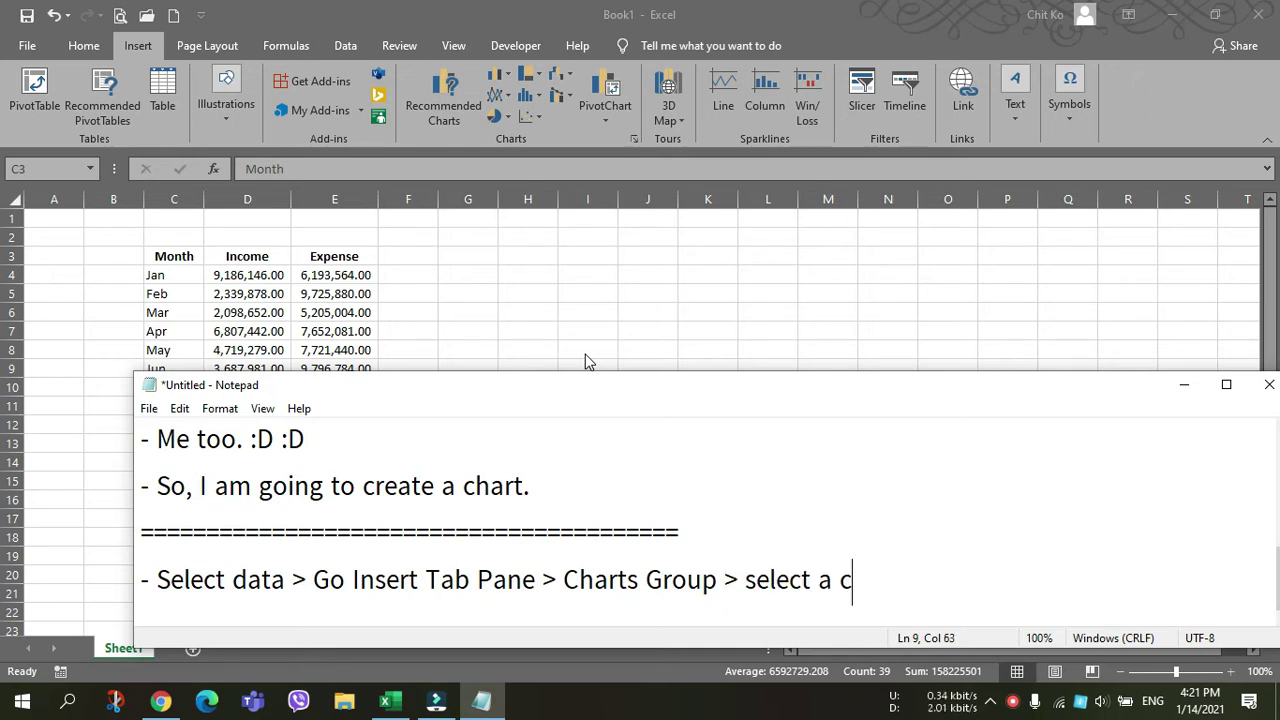
{"action": "key", "text": "BackSpace"}
{"action": "type", "text": "type of char"}
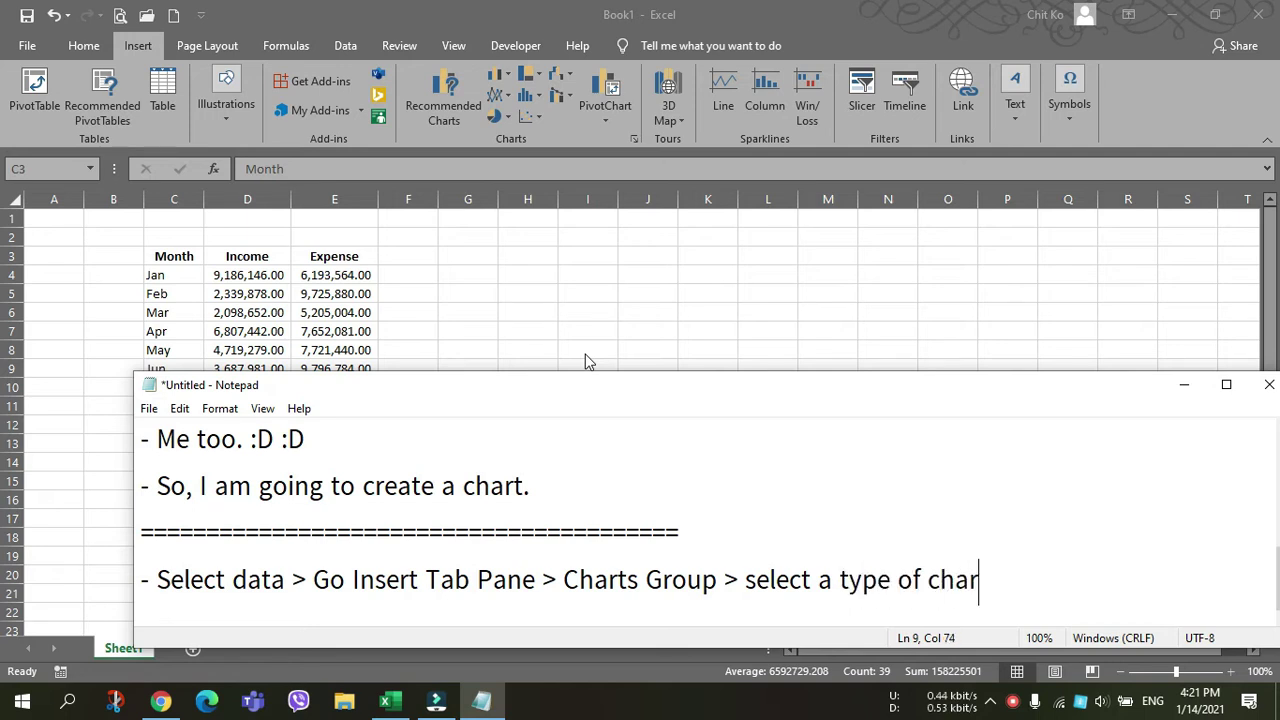
{"action": "type", "text": "t."}
{"action": "key", "text": "Return"}
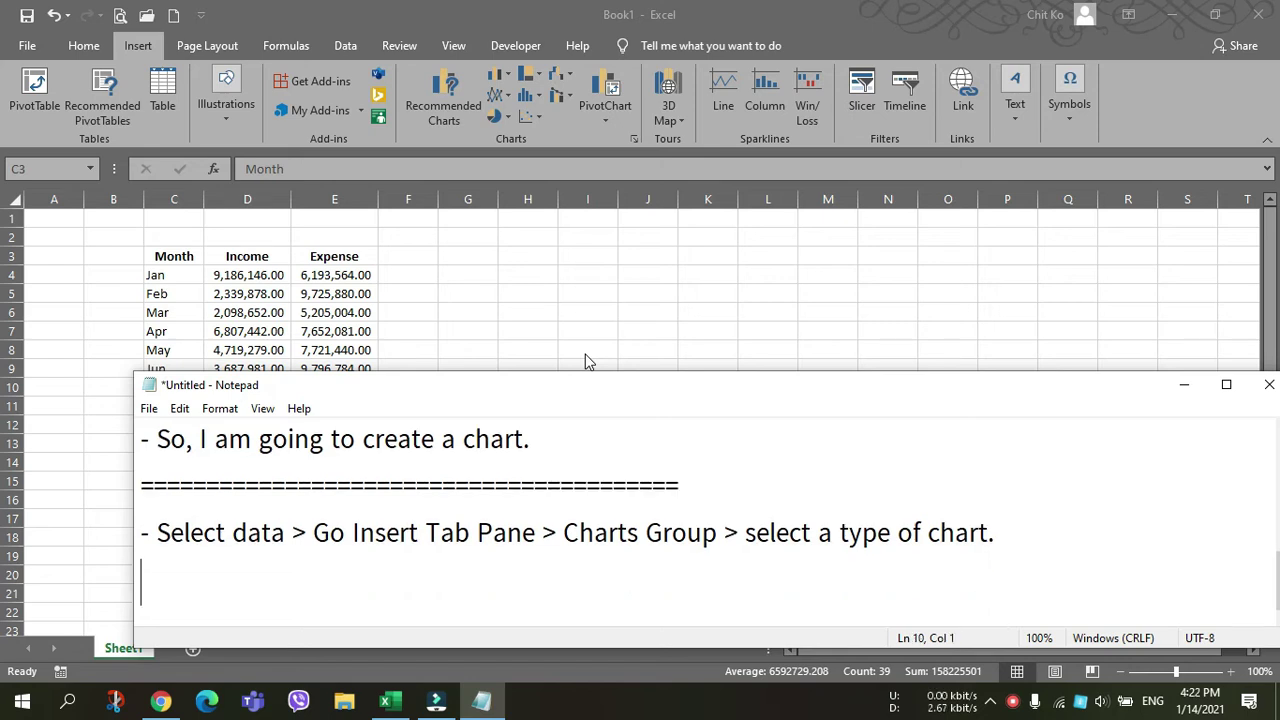
- Switch to Excel, insert a 2-D clustered column chart of the selected table, and enlarge it to span rows 3 to 19 and columns F to P
{"action": "left_click", "coordinate": [640, 139]}
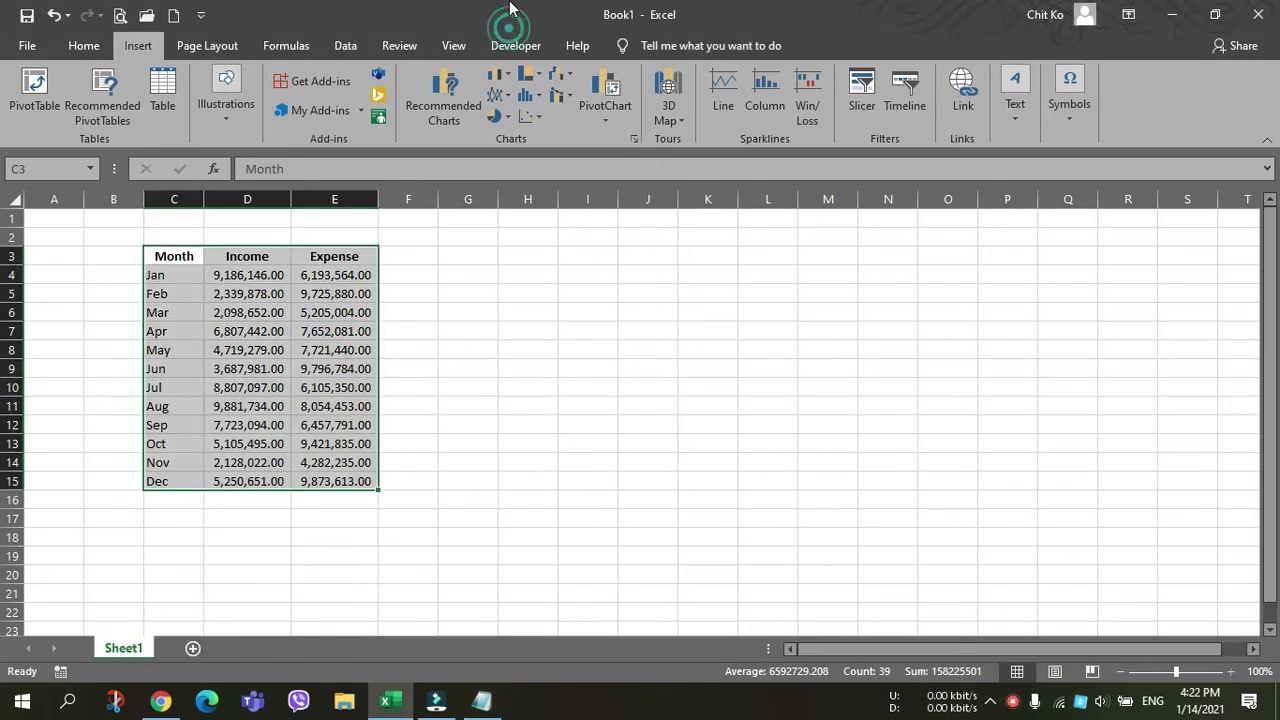
{"action": "left_click", "coordinate": [507, 78]}
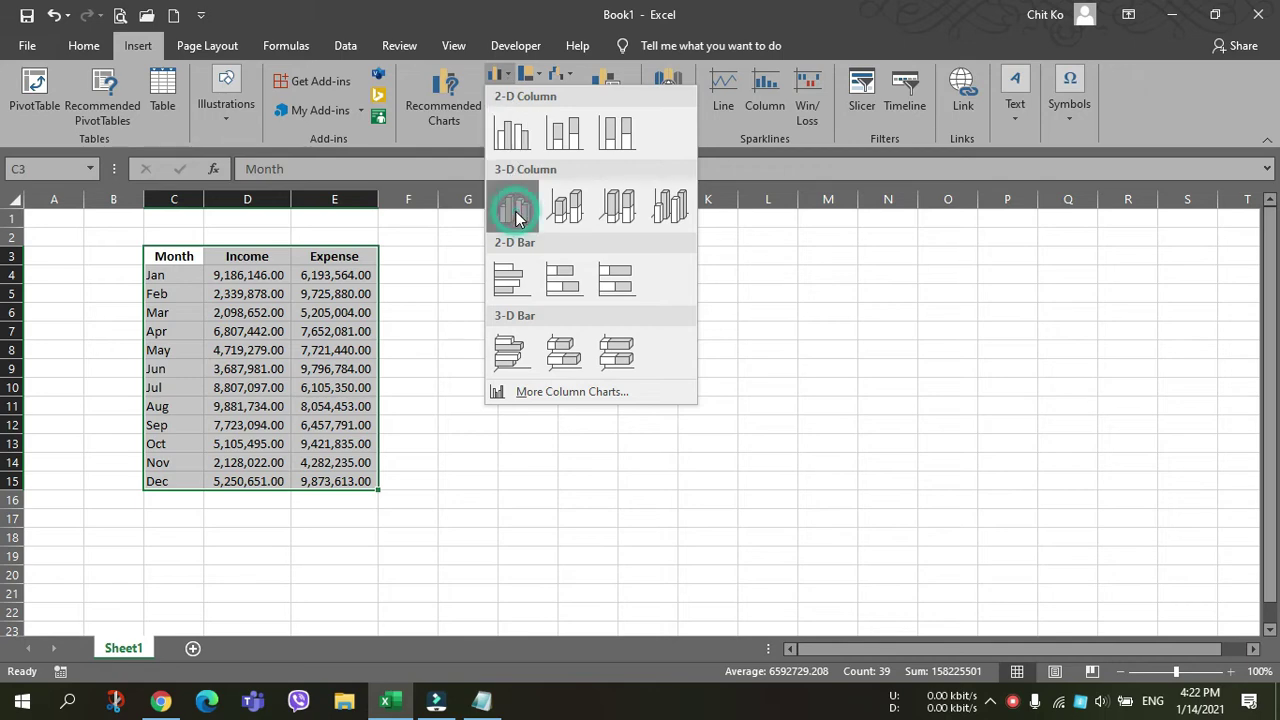
{"action": "left_click", "coordinate": [512, 133]}
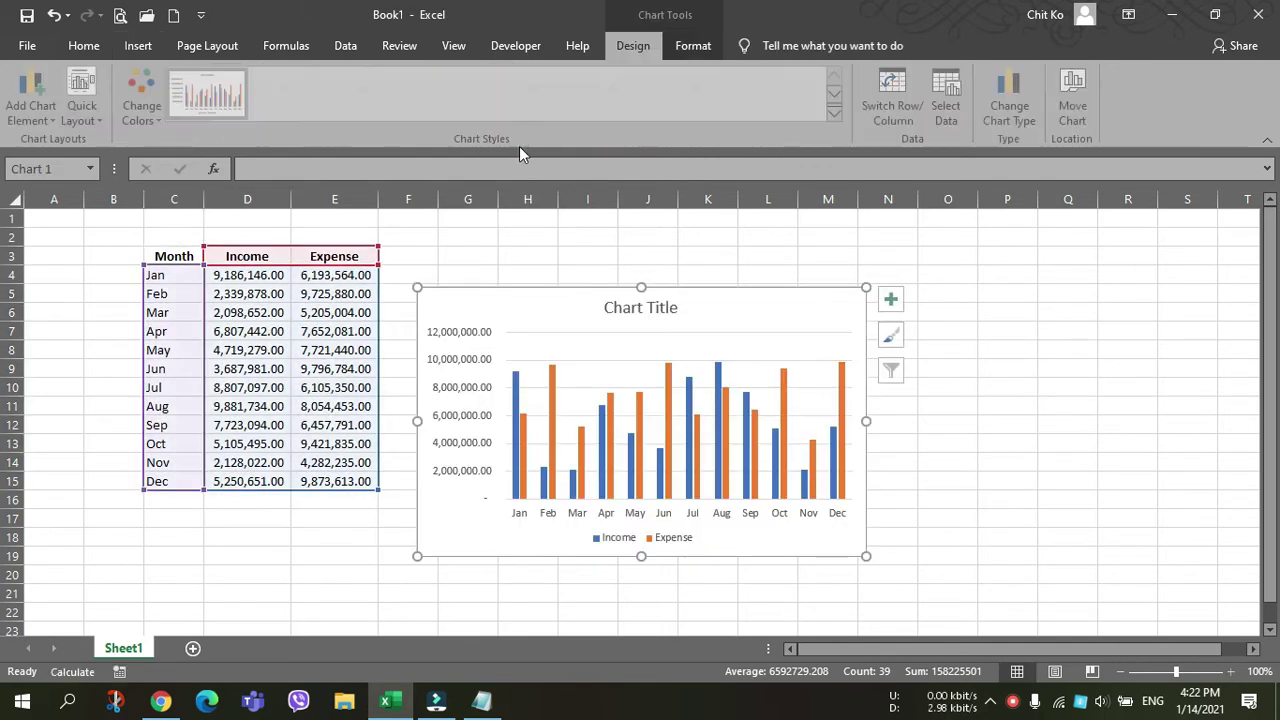
{"action": "left_click_drag", "start_coordinate": [866, 288], "coordinate": [1003, 245]}
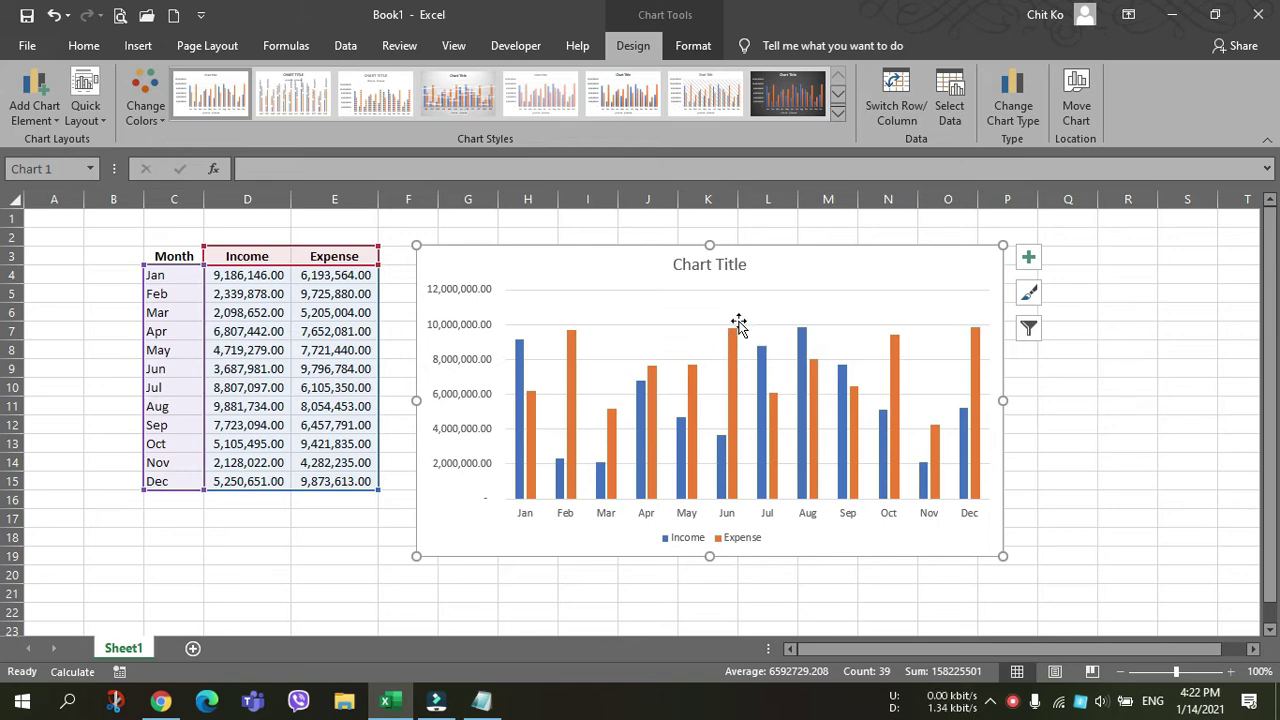
- Examine the tall chart columns, comparing Expense for Dec and Oct with Income for Aug
{"action": "left_click", "coordinate": [975, 331]}
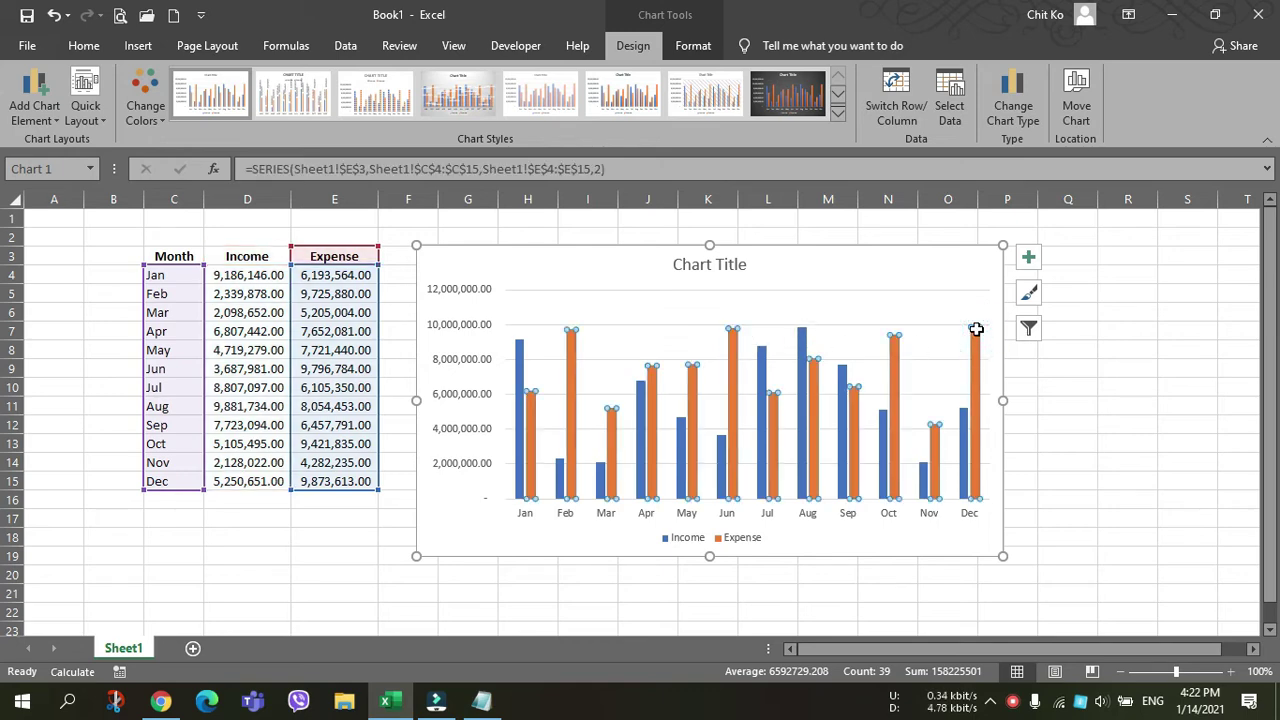
{"action": "left_click", "coordinate": [894, 342]}
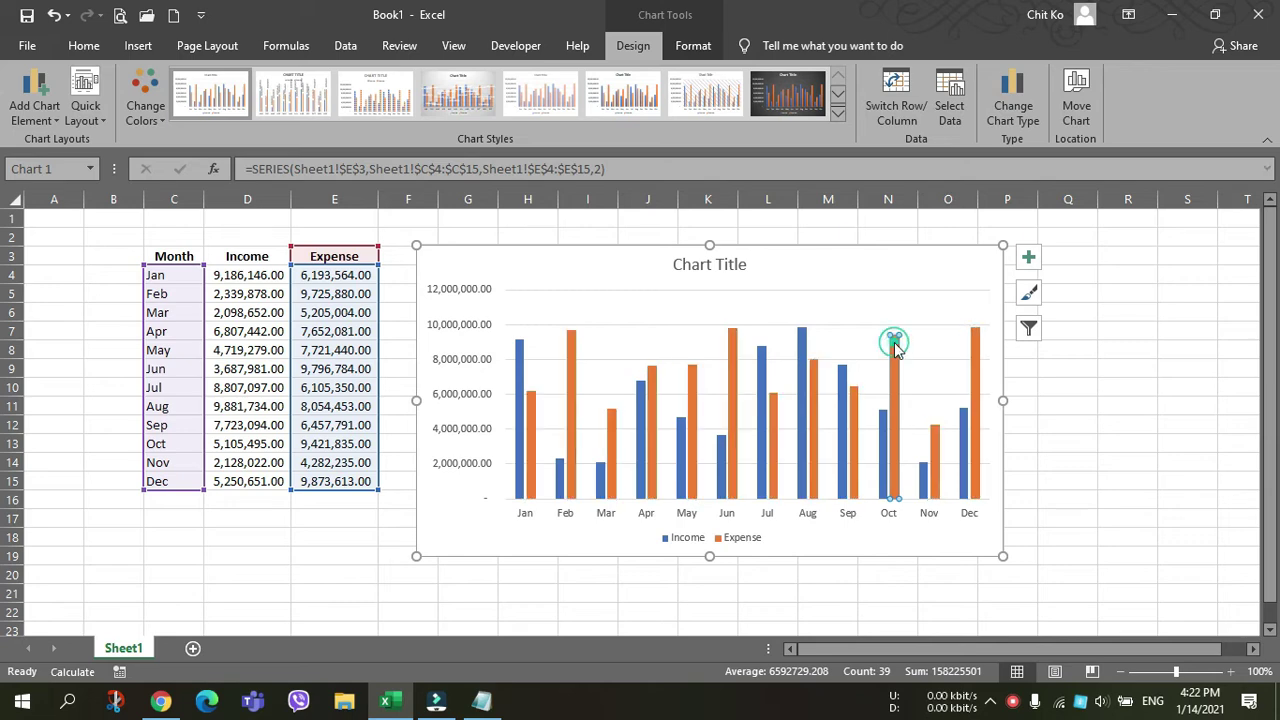
{"action": "left_click", "coordinate": [802, 342]}
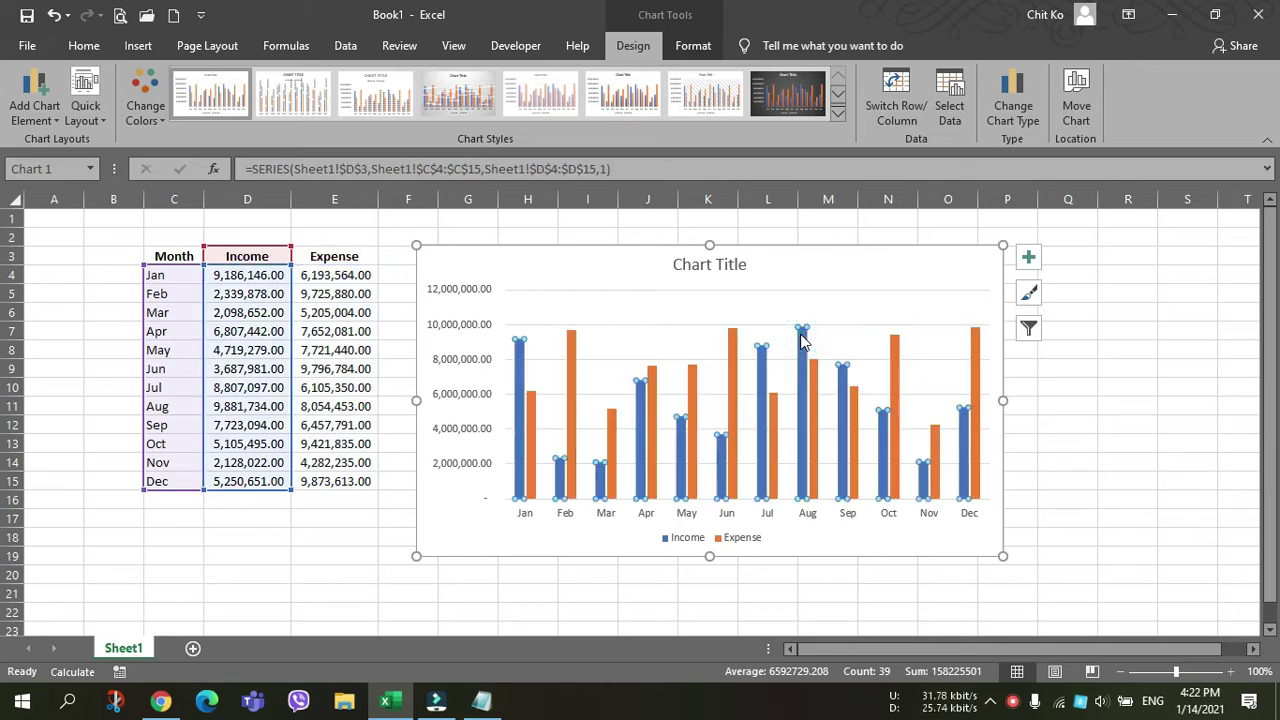
{"action": "left_click", "coordinate": [631, 312]}
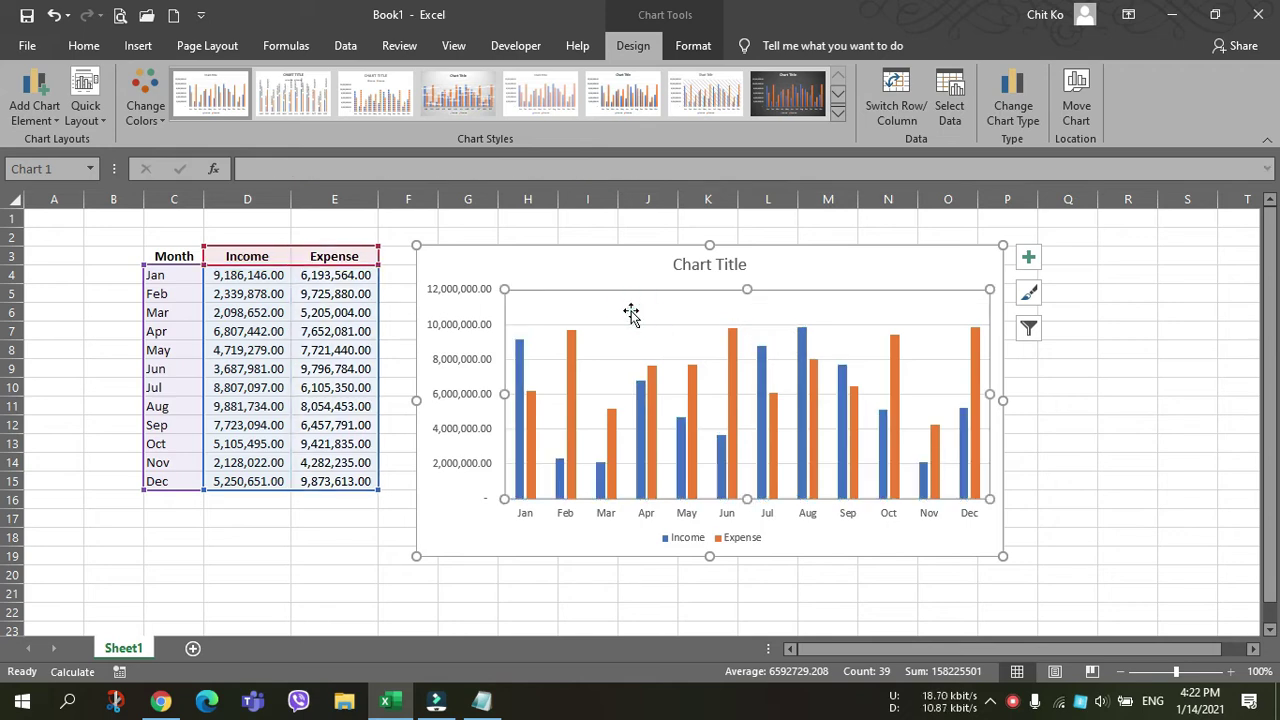
- Switch to Notepad and add a separator line of 40 equals signs under the chart instruction bullet
{"action": "key", "text": "alt+Tab"}
{"action": "scroll", "coordinate": [633, 300], "scroll_direction": "down", "scroll_amount": 1}
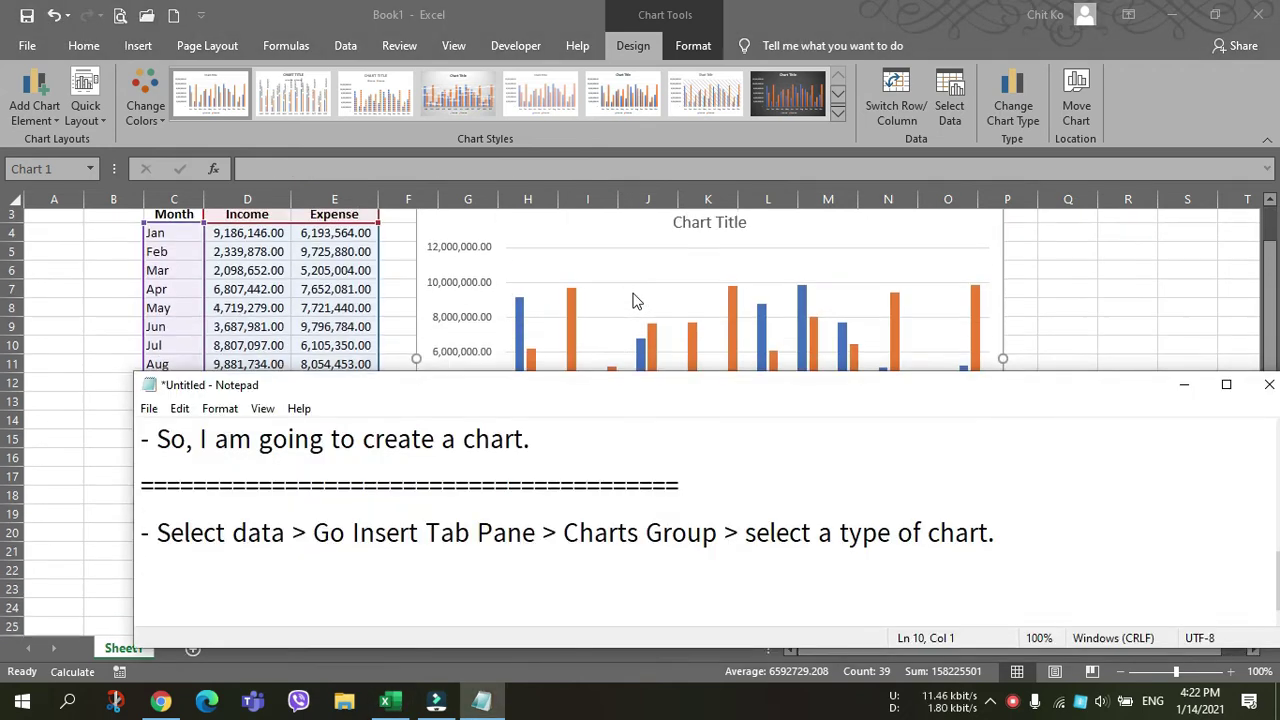
{"action": "scroll", "coordinate": [633, 300], "scroll_direction": "down", "scroll_amount": 1}
{"action": "scroll", "coordinate": [634, 290], "scroll_direction": "up", "scroll_amount": 1}
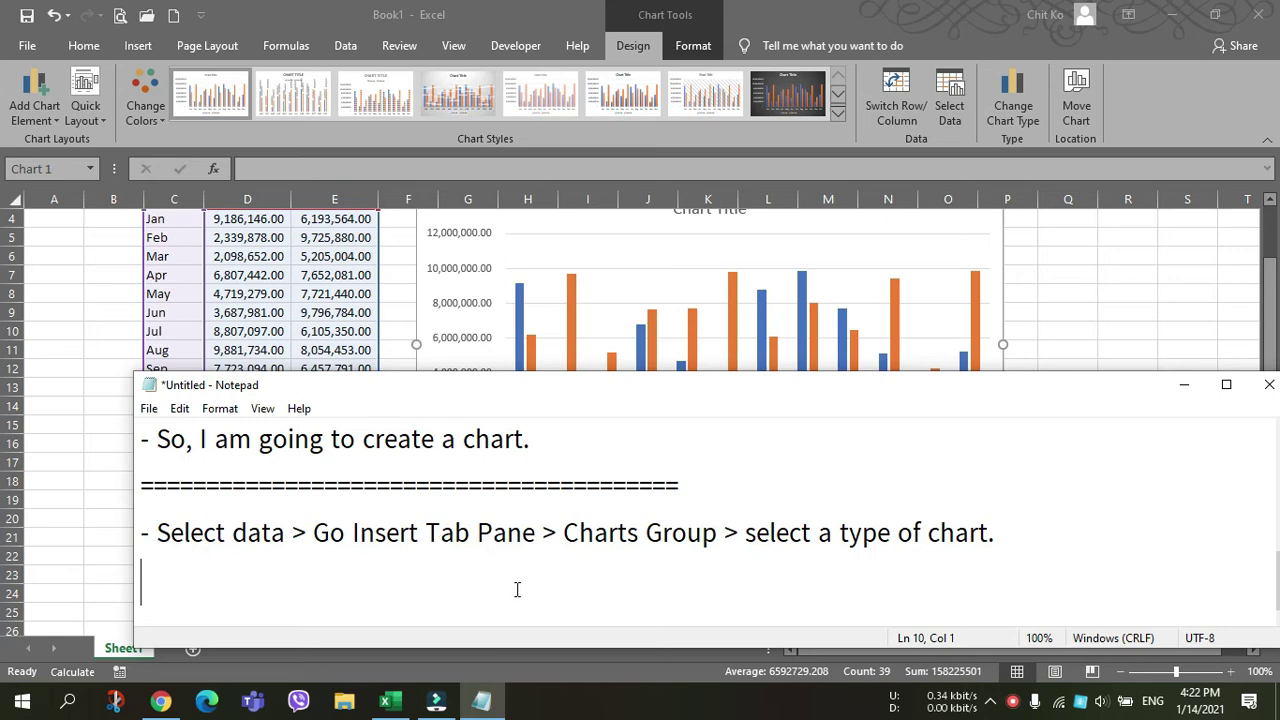
{"action": "type", "text": "========================================"}
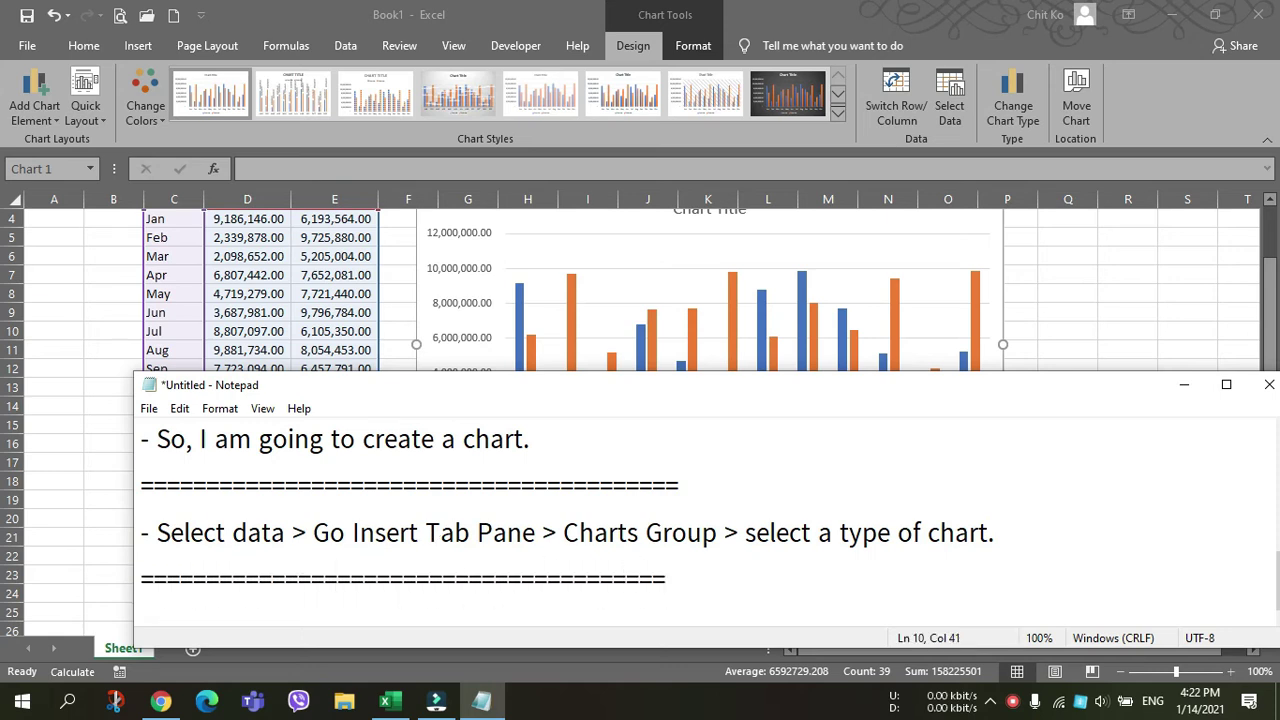
- Add the bullet "- Now, I can see clearly what is going with my income and expense." on a new line and start another line
{"action": "key", "text": "Return"}
{"action": "type", "text": "="}
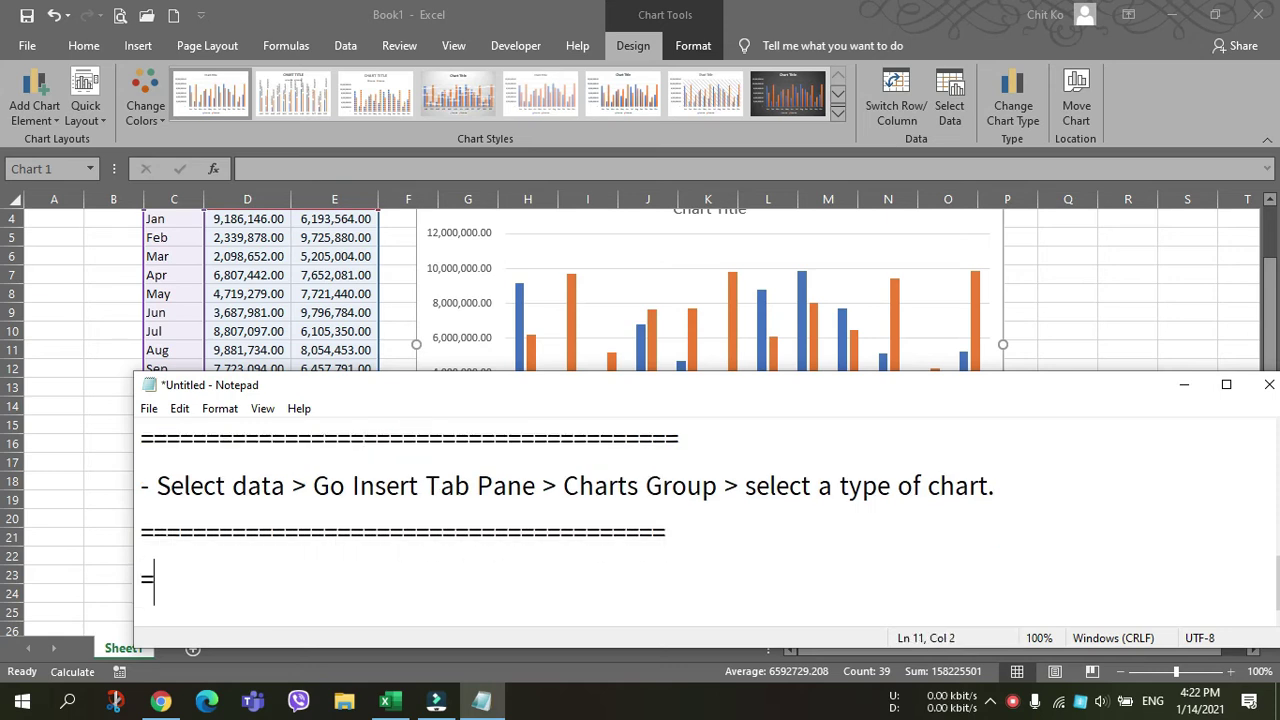
{"action": "type", "text": " Now I"}
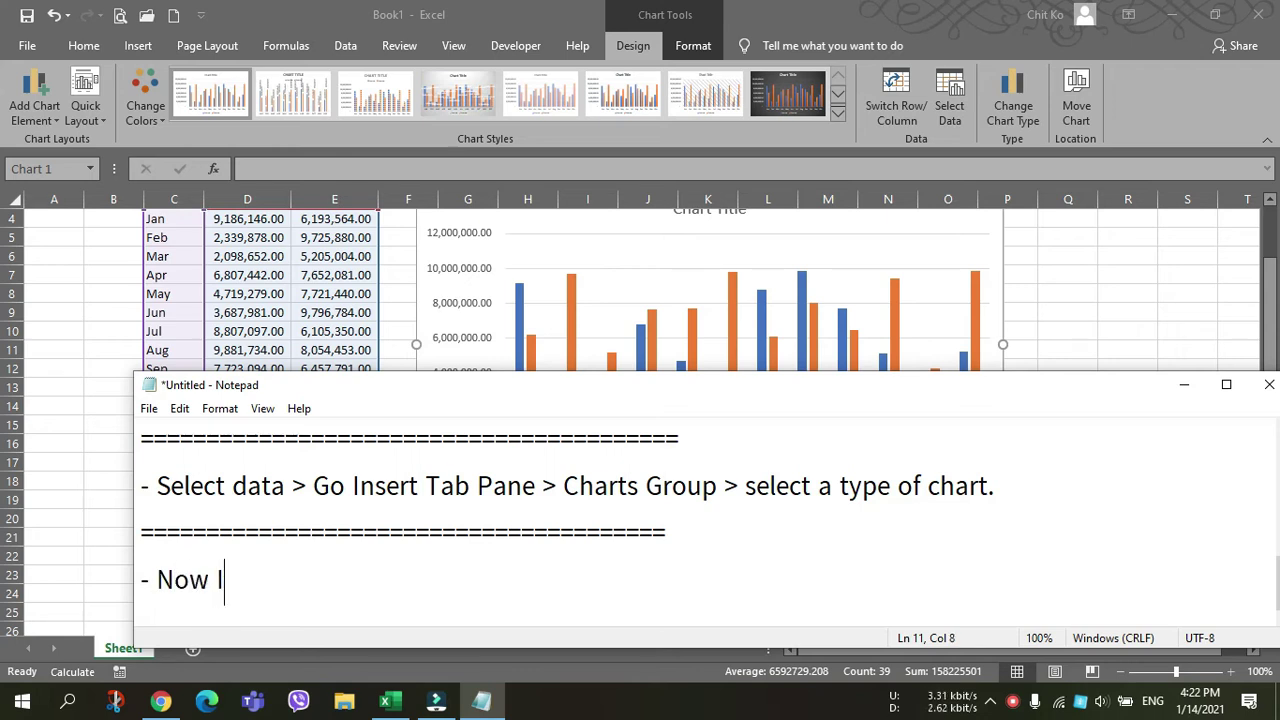
{"action": "key", "text": "BackSpace"}
{"action": "type", "text": ", I can "}
{"action": "type", "text": "see clearl"}
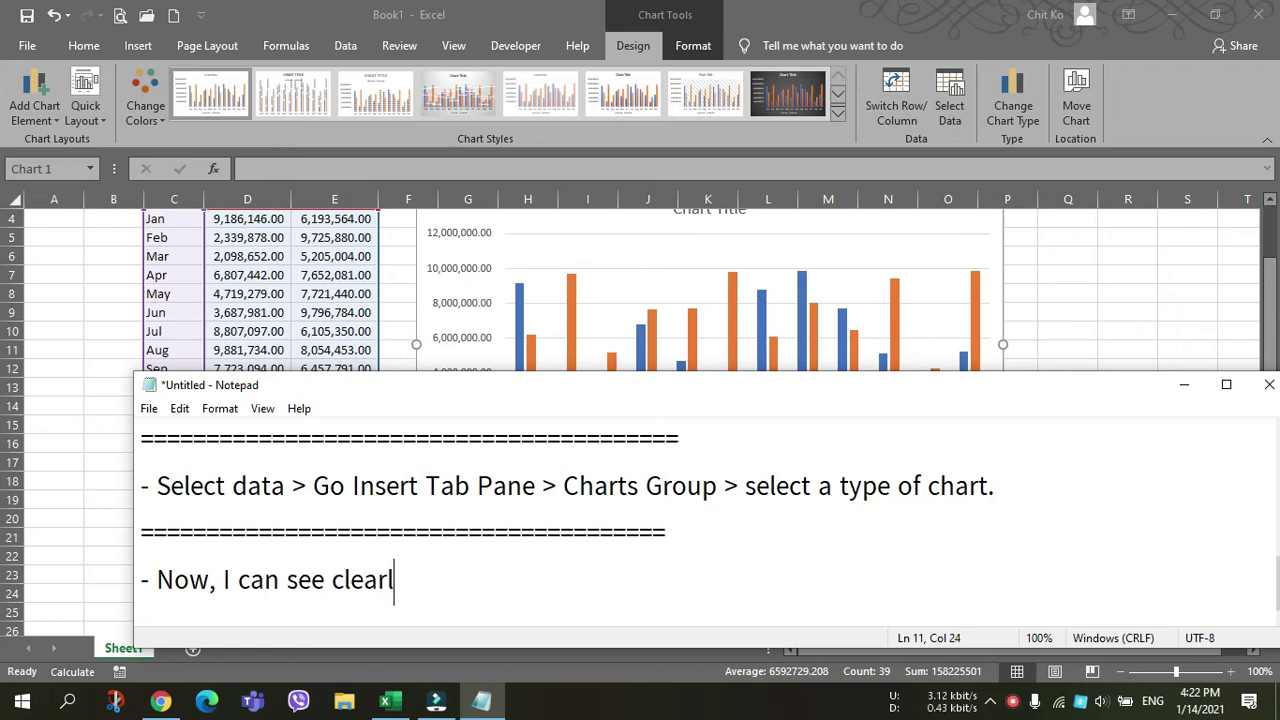
{"action": "type", "text": "y what "}
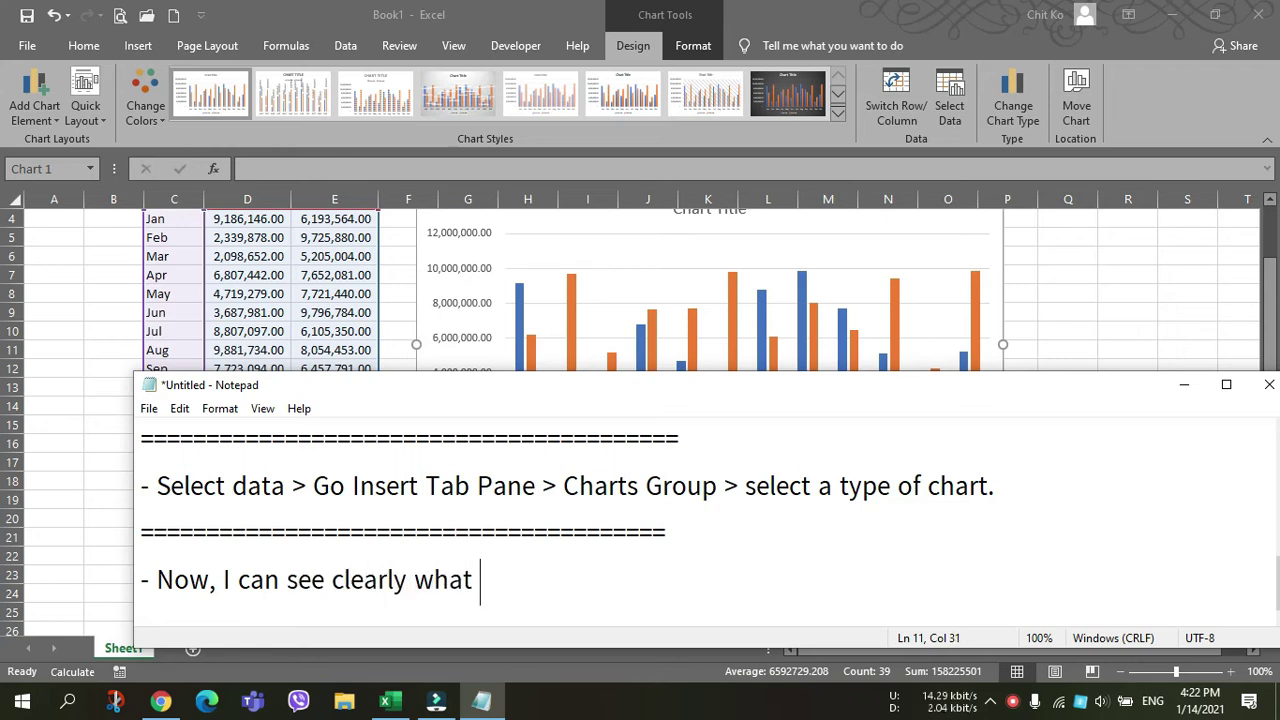
{"action": "type", "text": "is going w"}
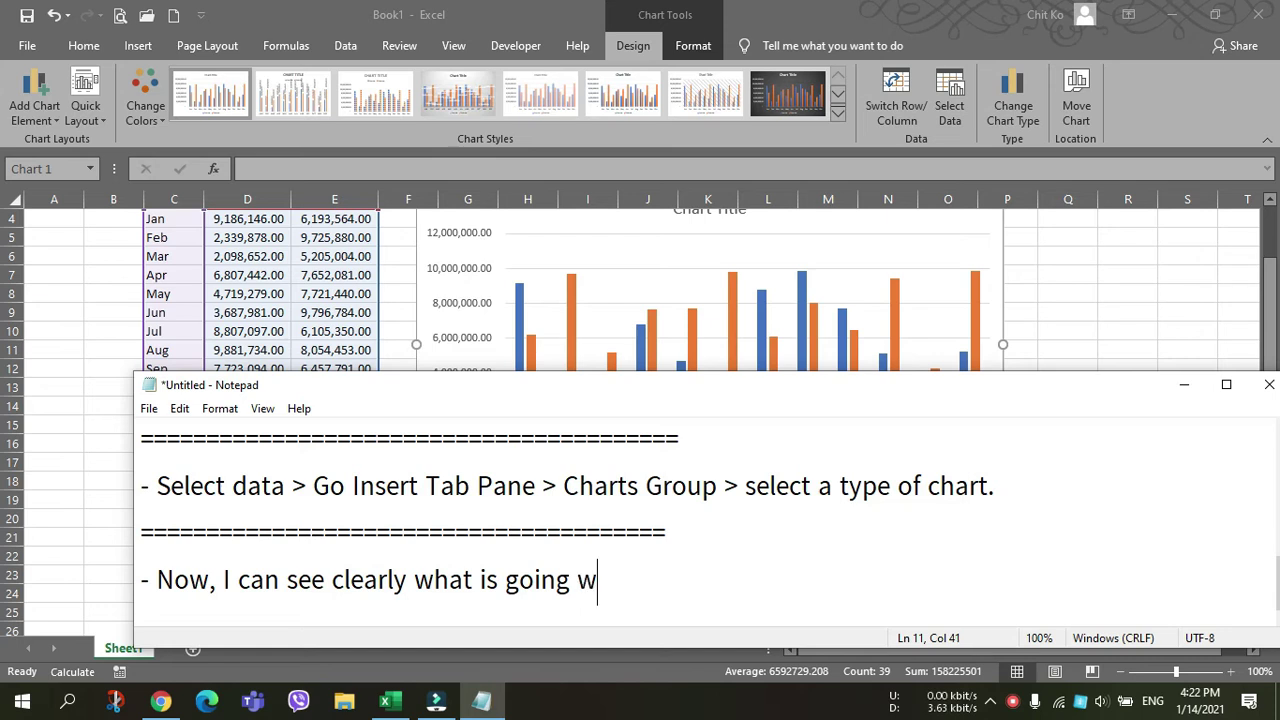
{"action": "type", "text": "ith my inceom"}
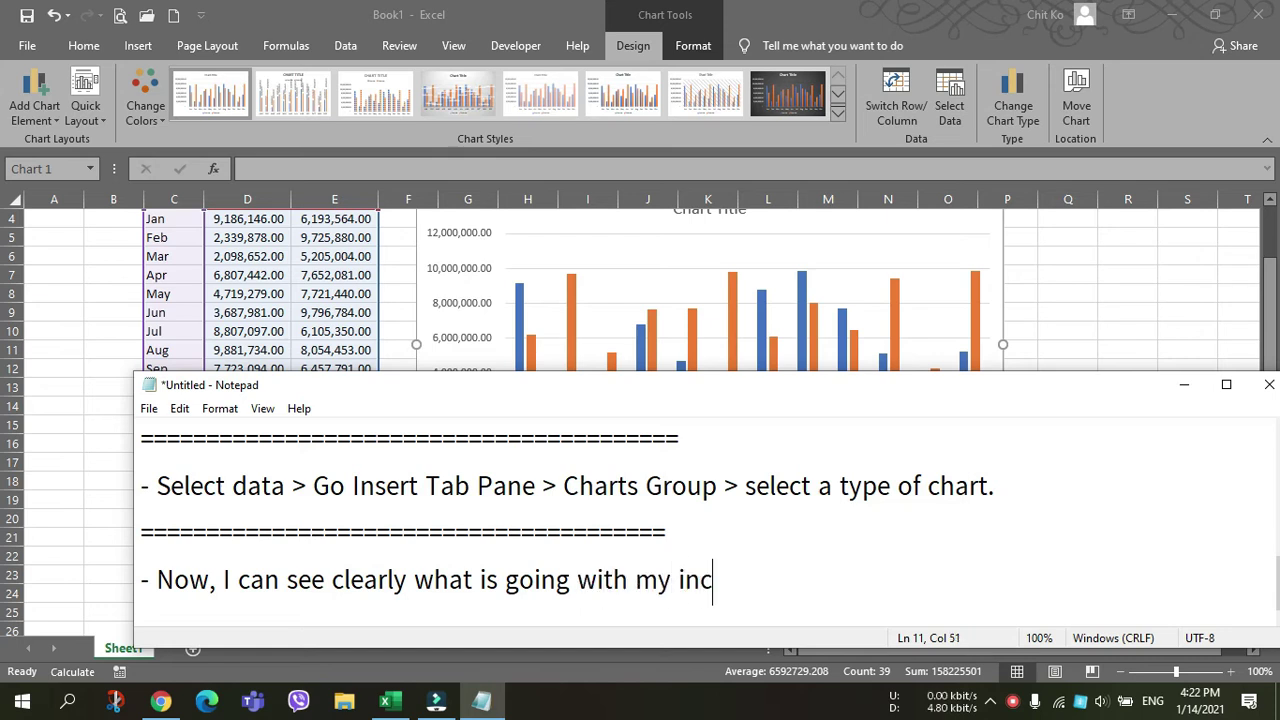
{"action": "key", "text": "BackSpace"}
{"action": "key", "text": "BackSpace"}
{"action": "key", "text": "BackSpace"}
{"action": "type", "text": "ome and e"}
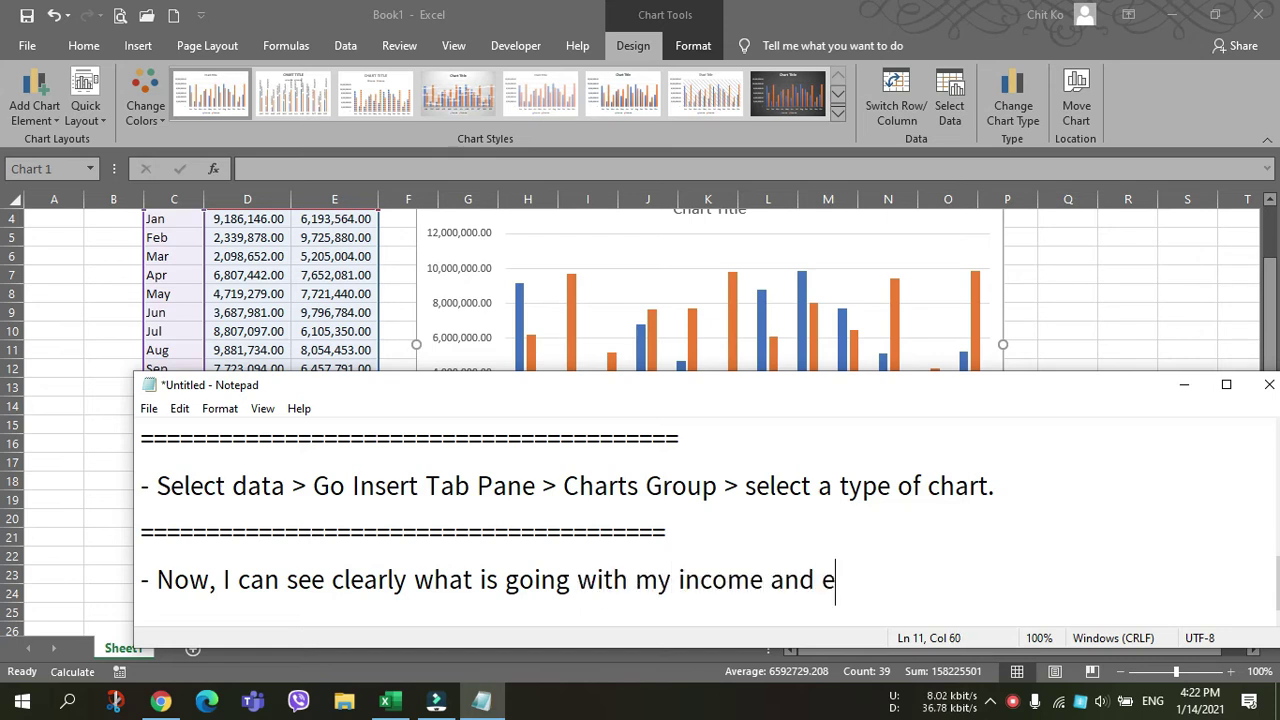
{"action": "type", "text": "xpense."}
{"action": "key", "text": "Return"}
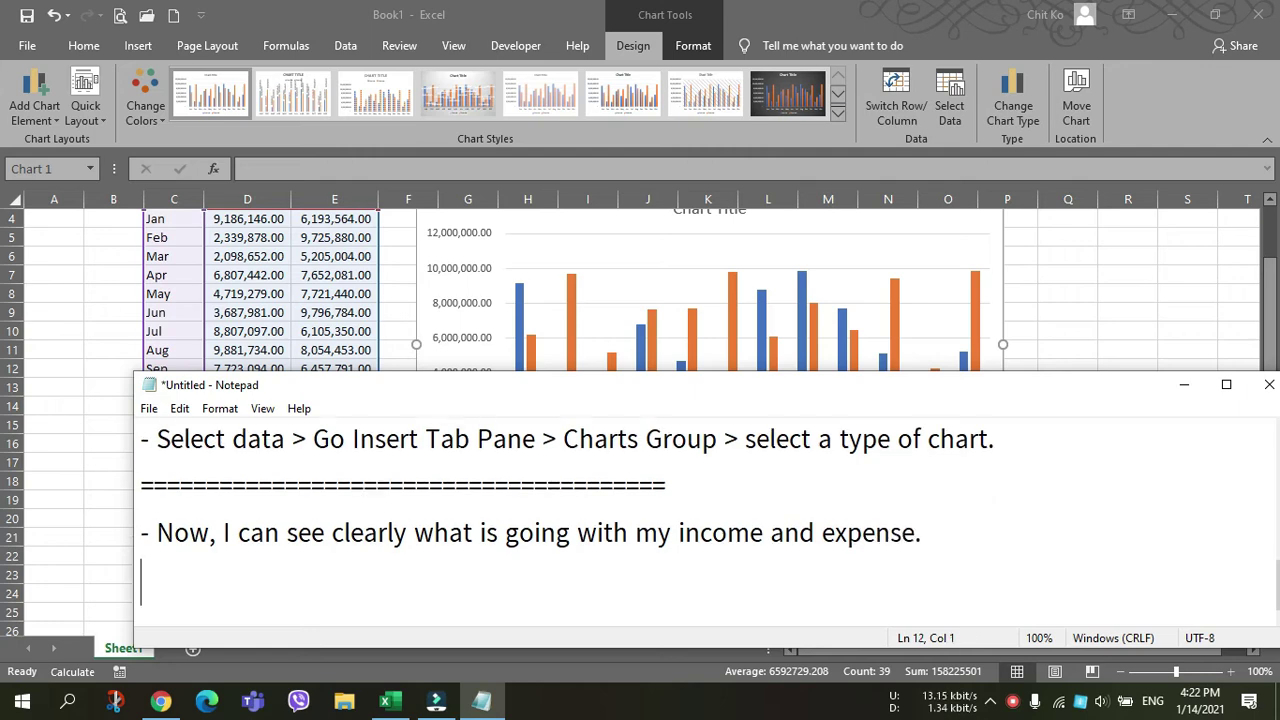
- Write the next bullet in Notepad as "- We can customize our chart."
{"action": "key", "text": "alt+Tab"}
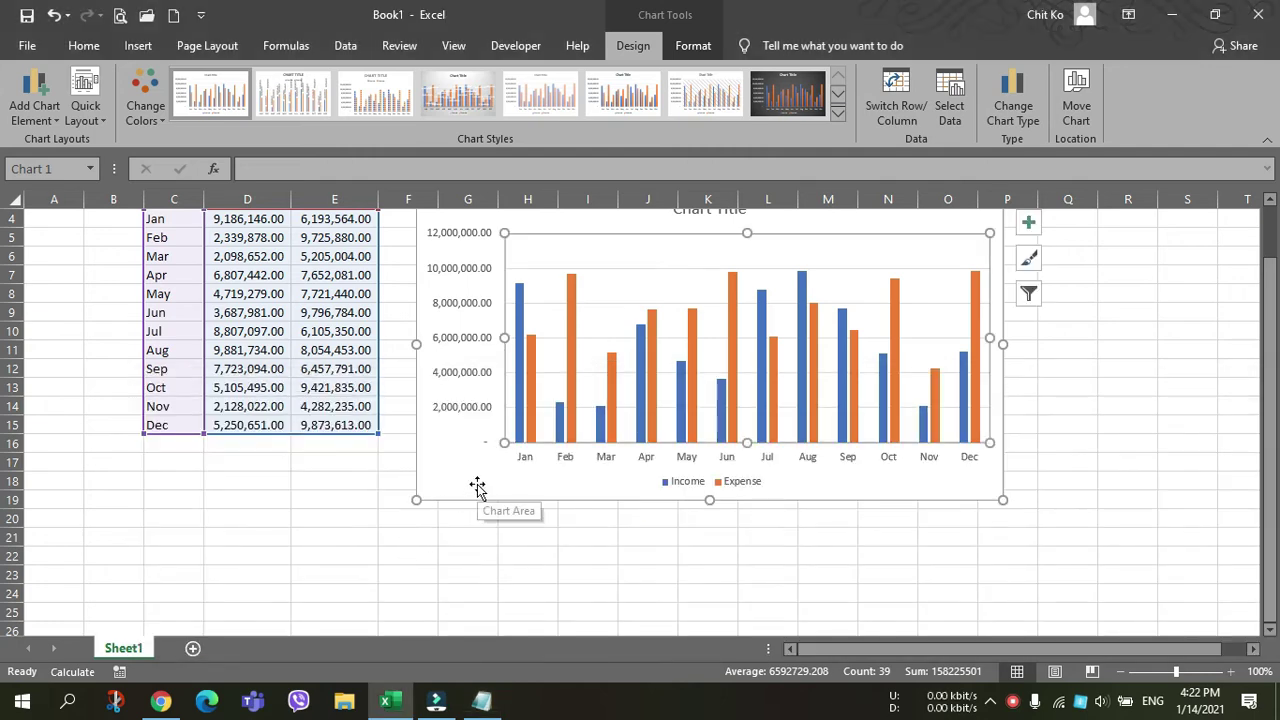
{"action": "key", "text": "alt+Tab"}
{"action": "type", "text": "="}
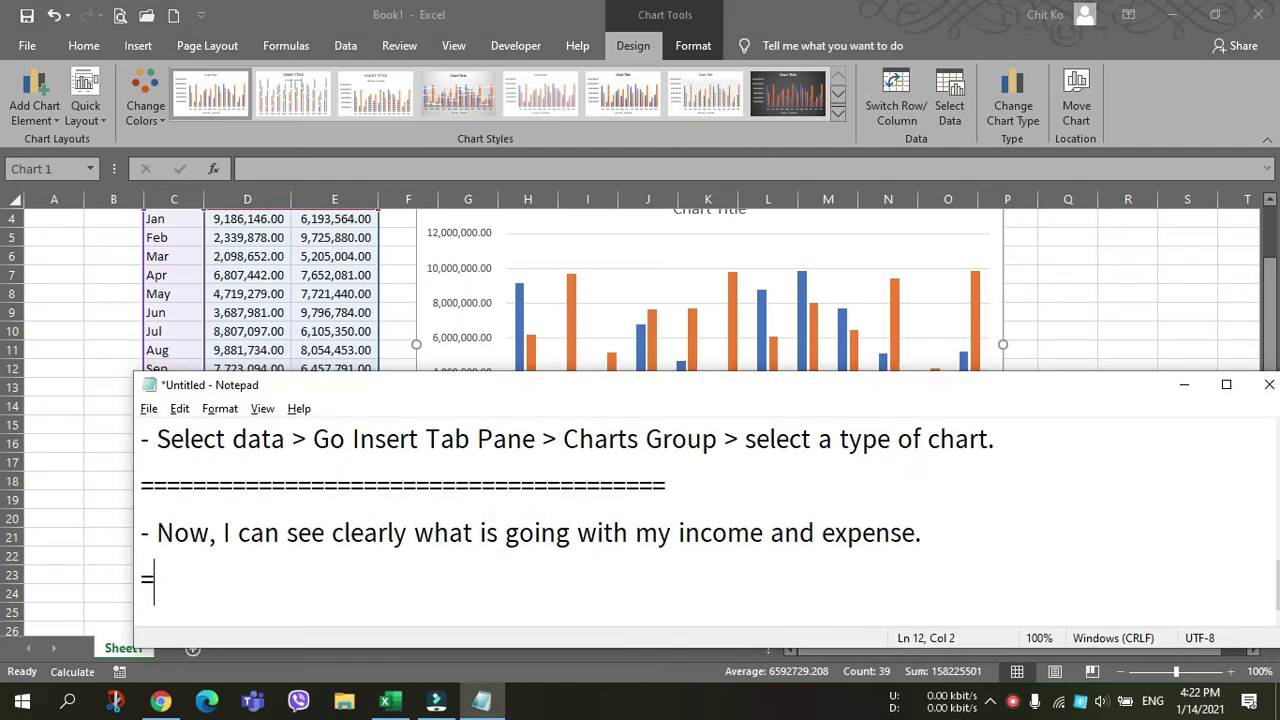
{"action": "key", "text": "BackSpace"}
{"action": "type", "text": "- We can "}
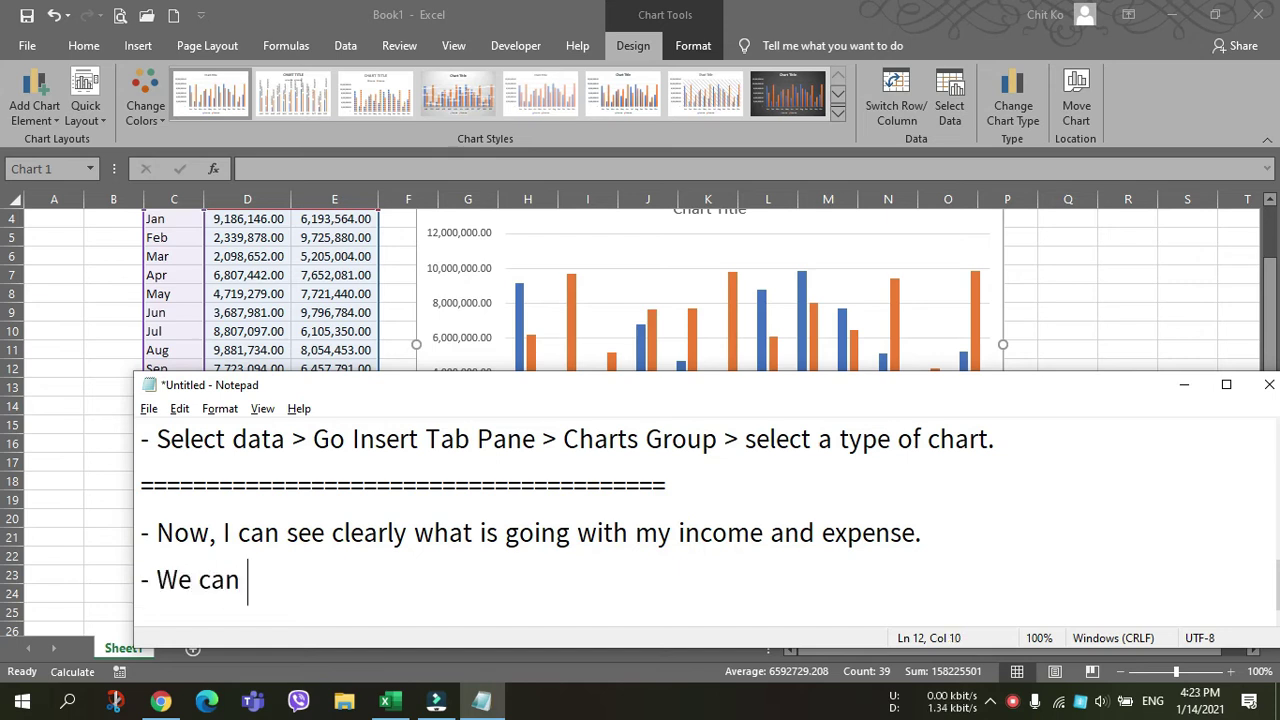
{"action": "type", "text": "chang"}
{"action": "key", "text": "BackSpace"}
{"action": "key", "text": "BackSpace"}
{"action": "key", "text": "BackSpace"}
{"action": "key", "text": "BackSpace"}
{"action": "type", "text": "ustomize our"}
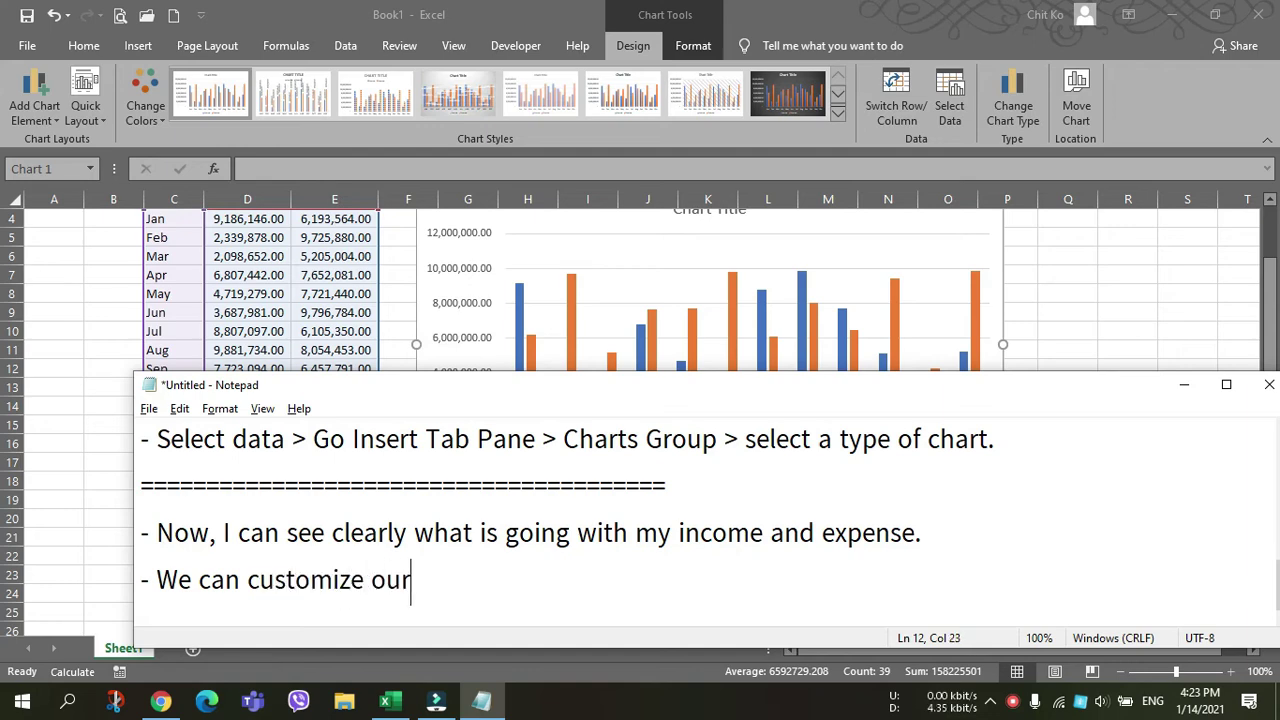
{"action": "type", "text": " cahrt"}
{"action": "key", "text": "BackSpace"}
{"action": "key", "text": "BackSpace"}
{"action": "key", "text": "BackSpace"}
{"action": "key", "text": "BackSpace"}
{"action": "type", "text": "har"}
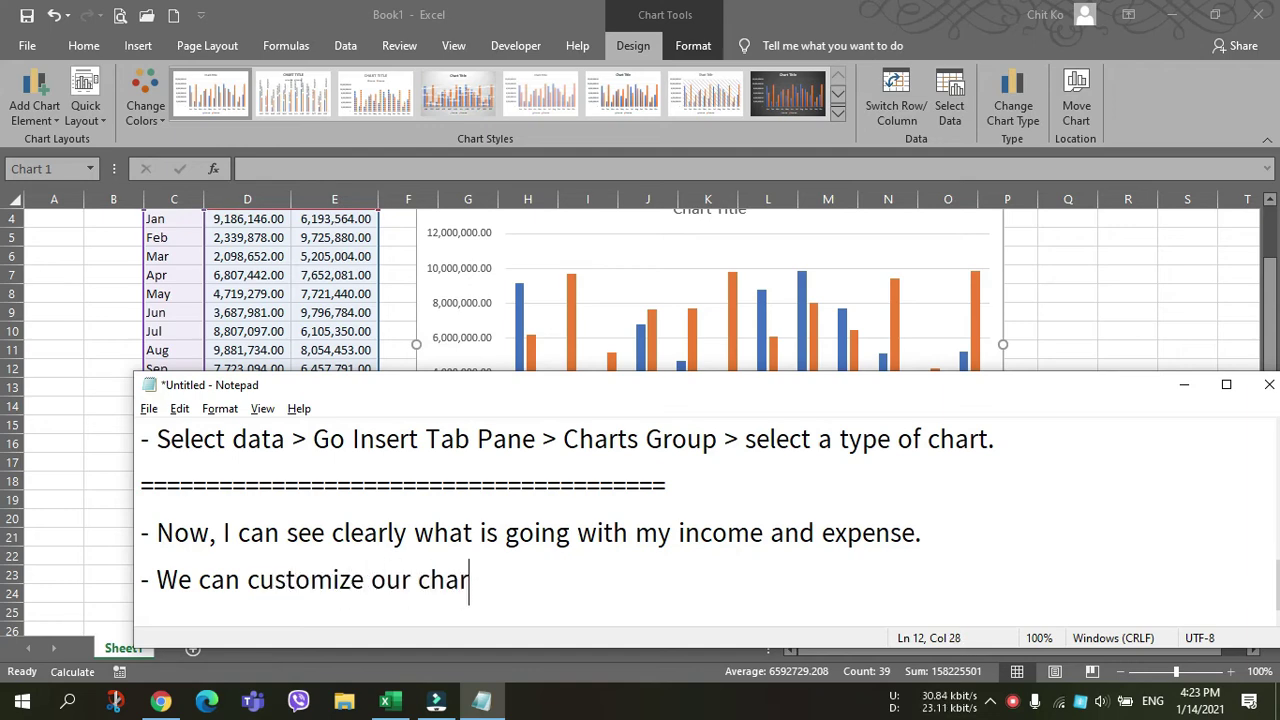
{"action": "type", "text": "t."}
- Append the sentence "See my chart." to the customization bullet
{"action": "type", "text": "See my cahrt"}
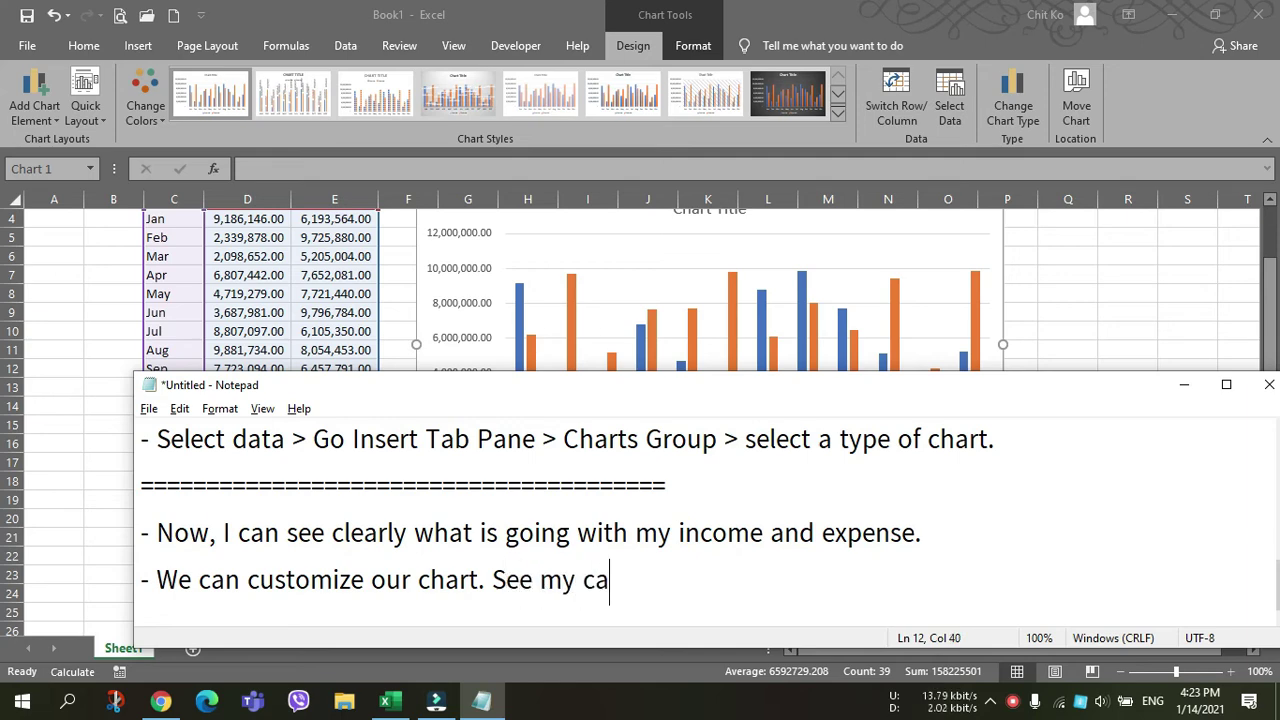
{"action": "key", "text": "BackSpace"}
{"action": "key", "text": "BackSpace"}
{"action": "key", "text": "BackSpace"}
{"action": "type", "text": "hart."}
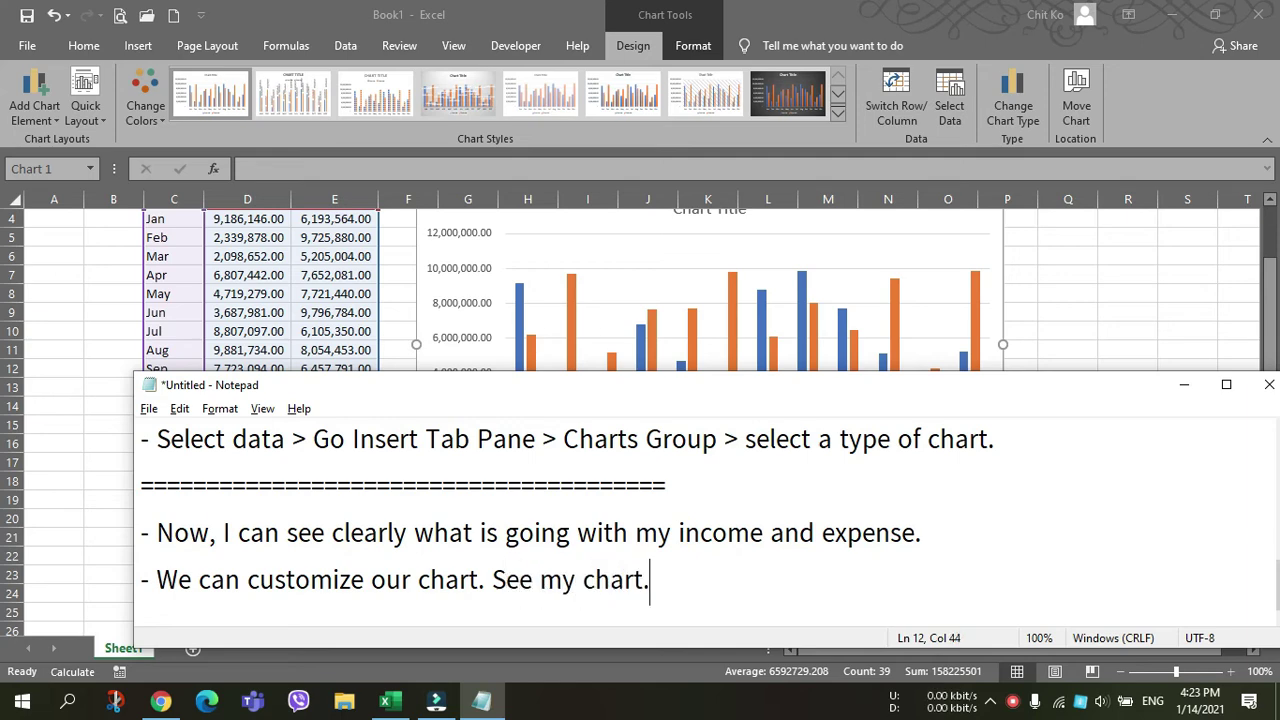
- Switch to Excel and try several chart styles on the column chart, including Style 2, Style 3, Style 4 and Style 9
{"action": "left_click", "coordinate": [474, 288]}
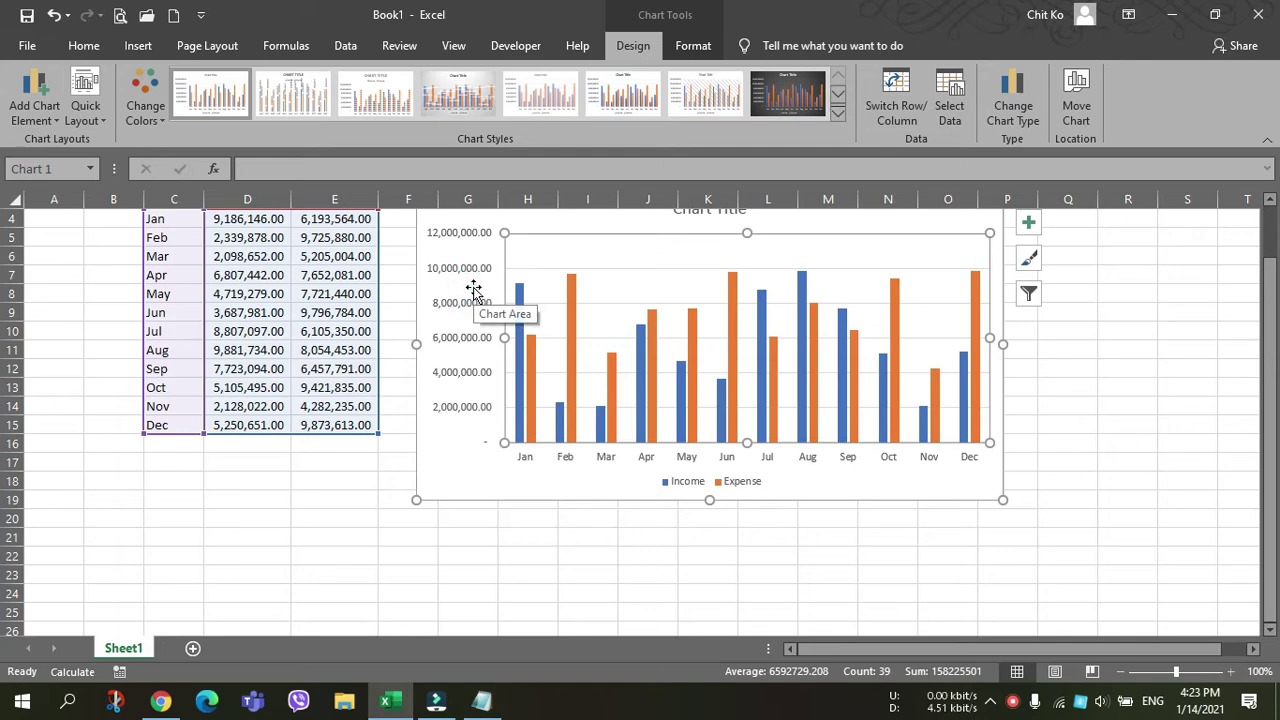
{"action": "scroll", "coordinate": [474, 298], "scroll_direction": "up", "scroll_amount": 1}
{"action": "scroll", "coordinate": [474, 298], "scroll_direction": "up", "scroll_amount": 1}
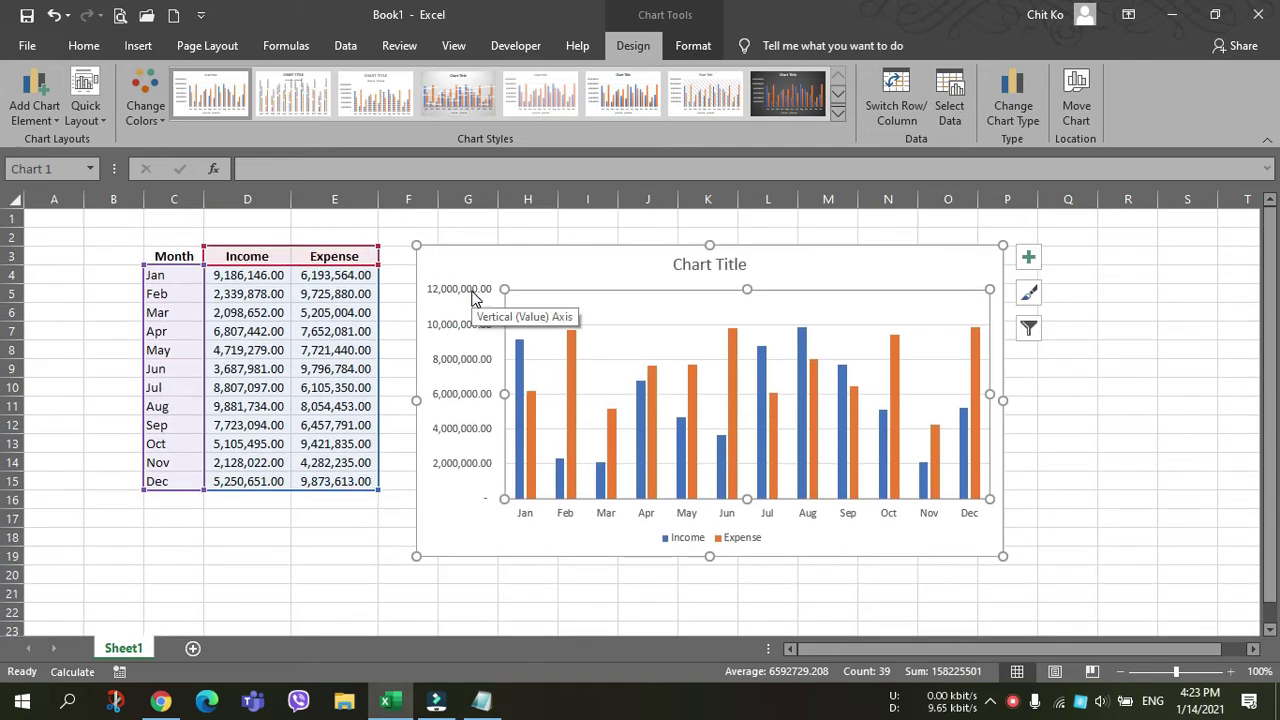
{"action": "left_click", "coordinate": [290, 97]}
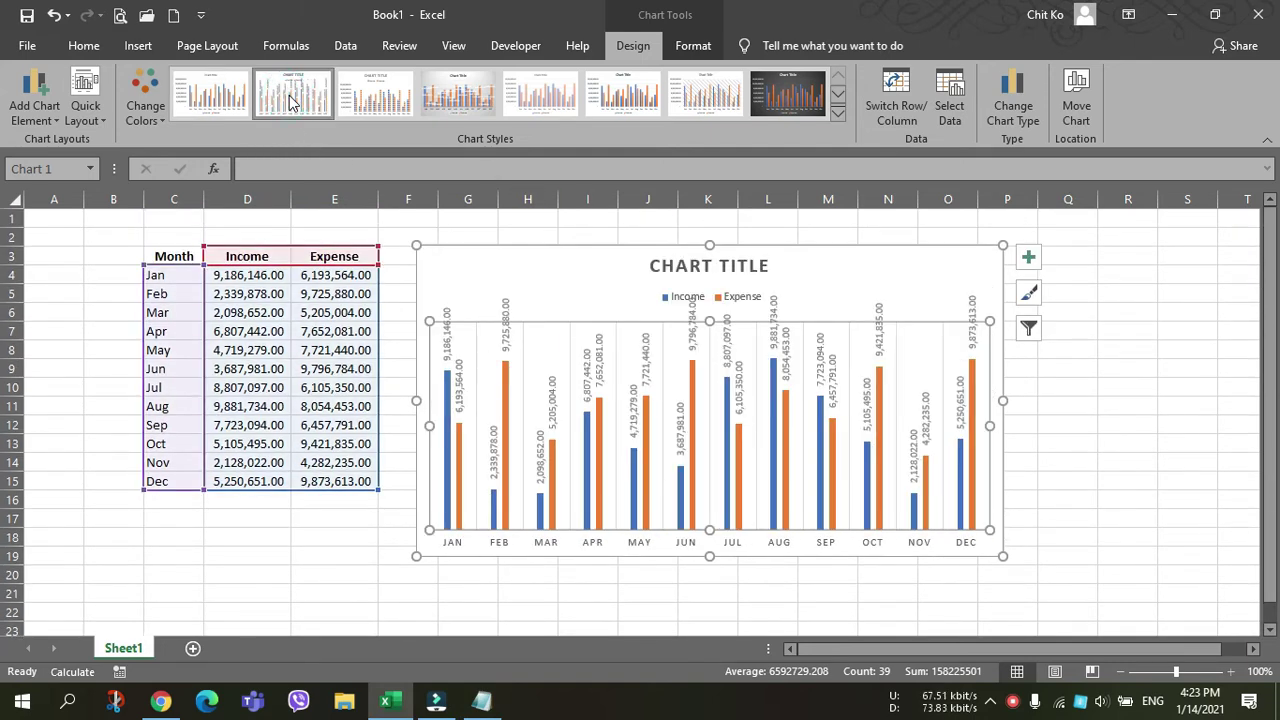
{"action": "left_click", "coordinate": [370, 108]}
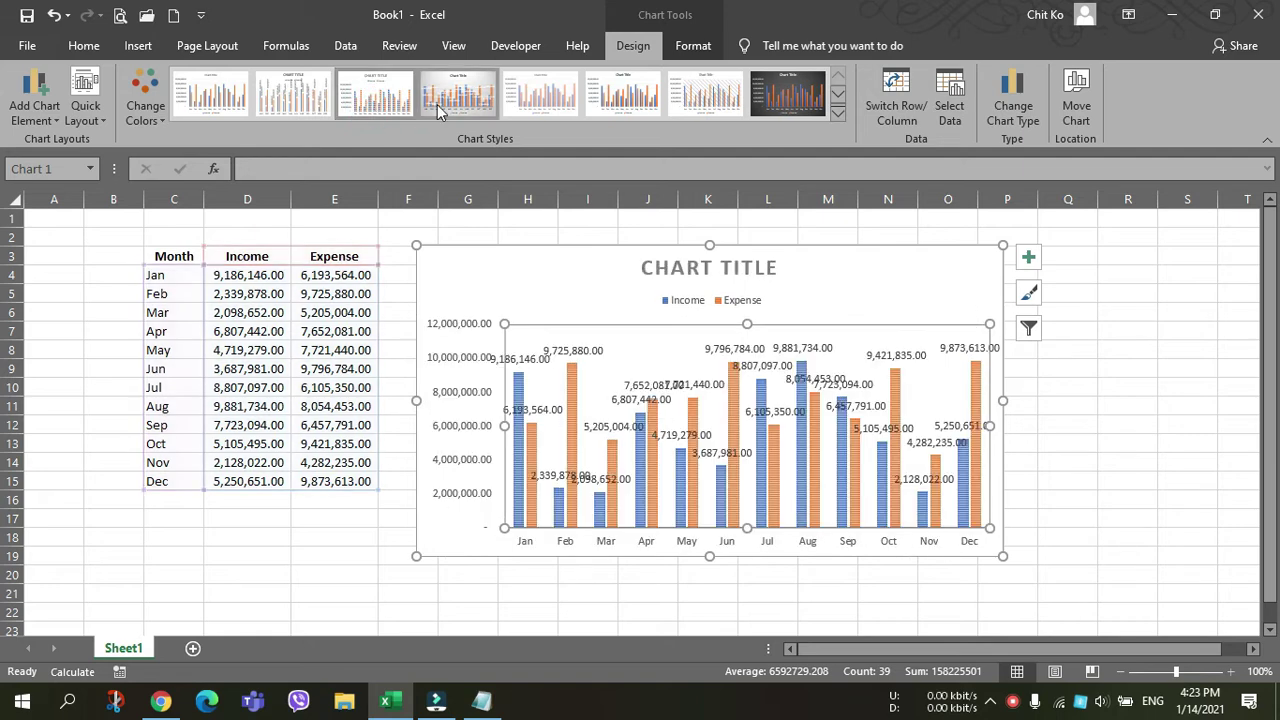
{"action": "left_click", "coordinate": [437, 108]}
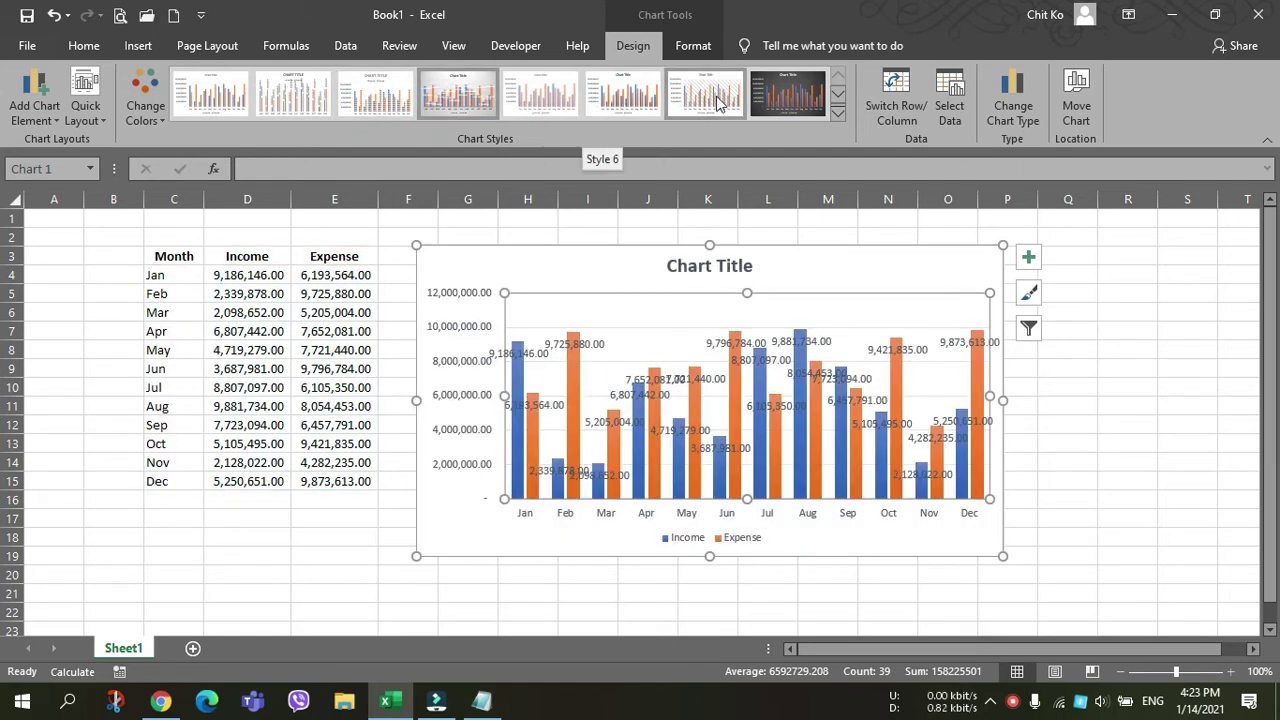
{"action": "left_click", "coordinate": [838, 97]}
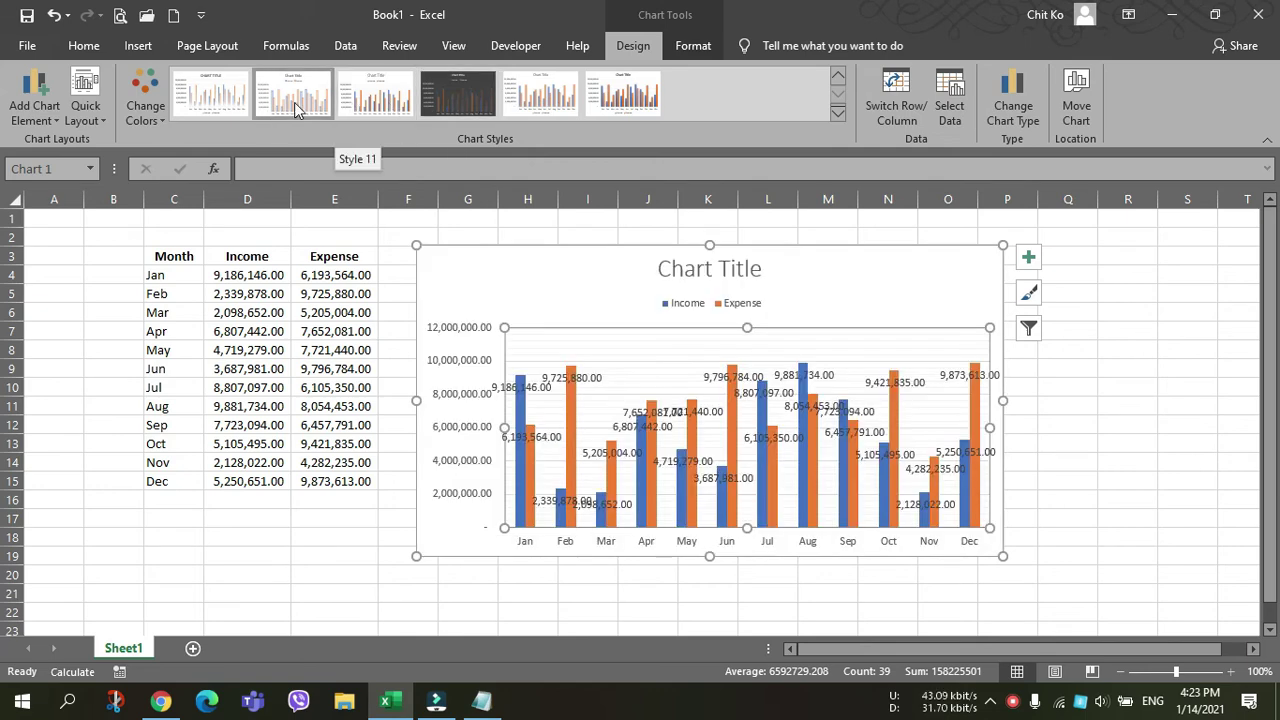
{"action": "left_click", "coordinate": [210, 95]}
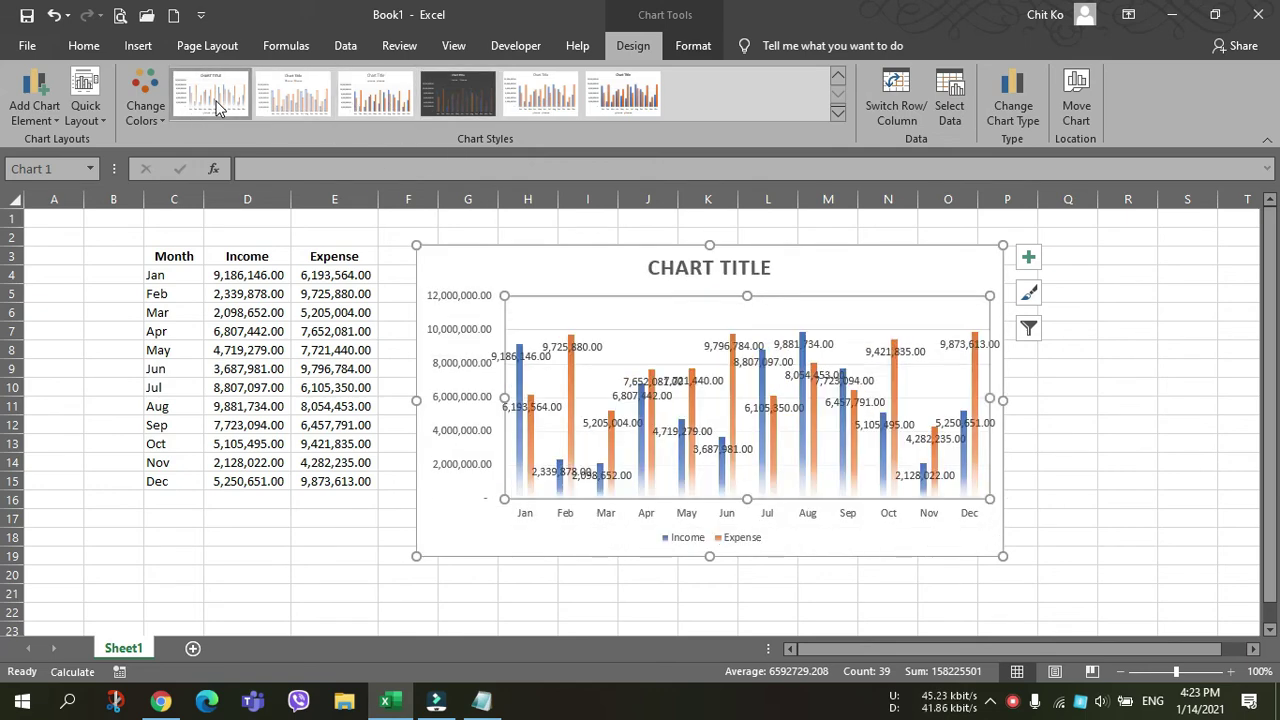
- Apply the dark-background chart style (Style 8) and enlarge the chart to span rows 3 to 20 and columns F to Q
{"action": "left_click", "coordinate": [800, 93]}
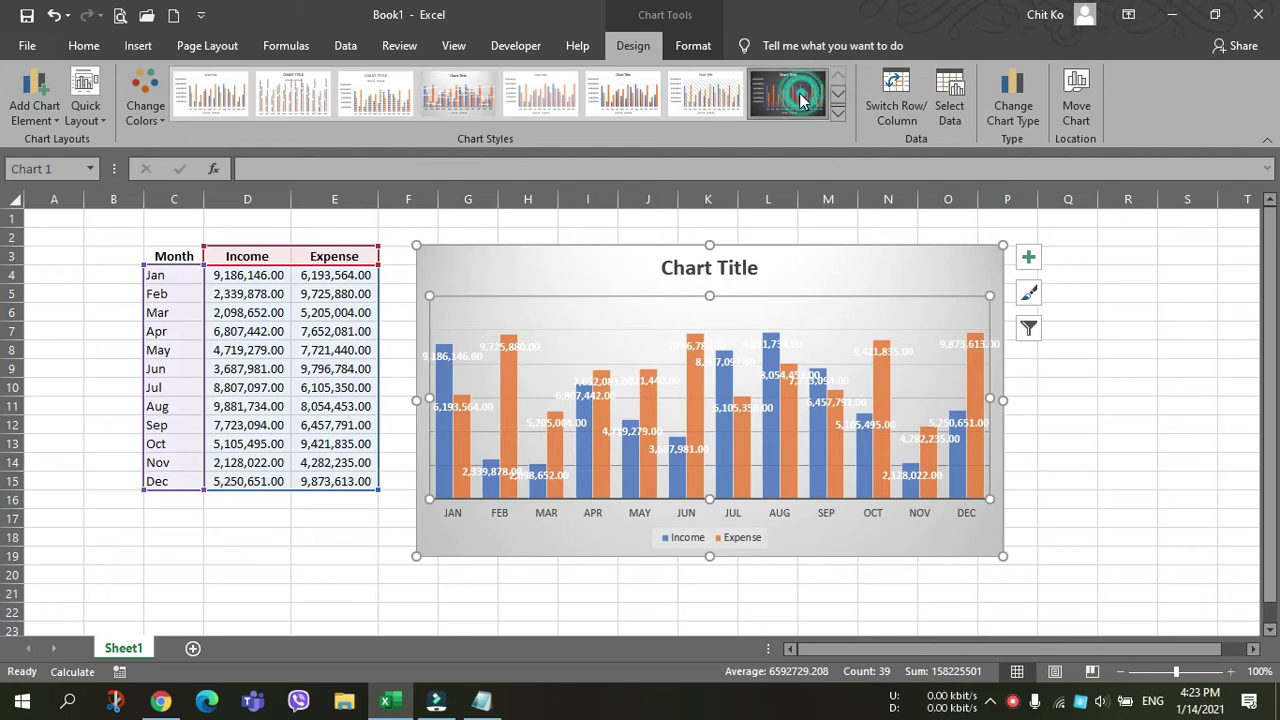
{"action": "left_click", "coordinate": [640, 272]}
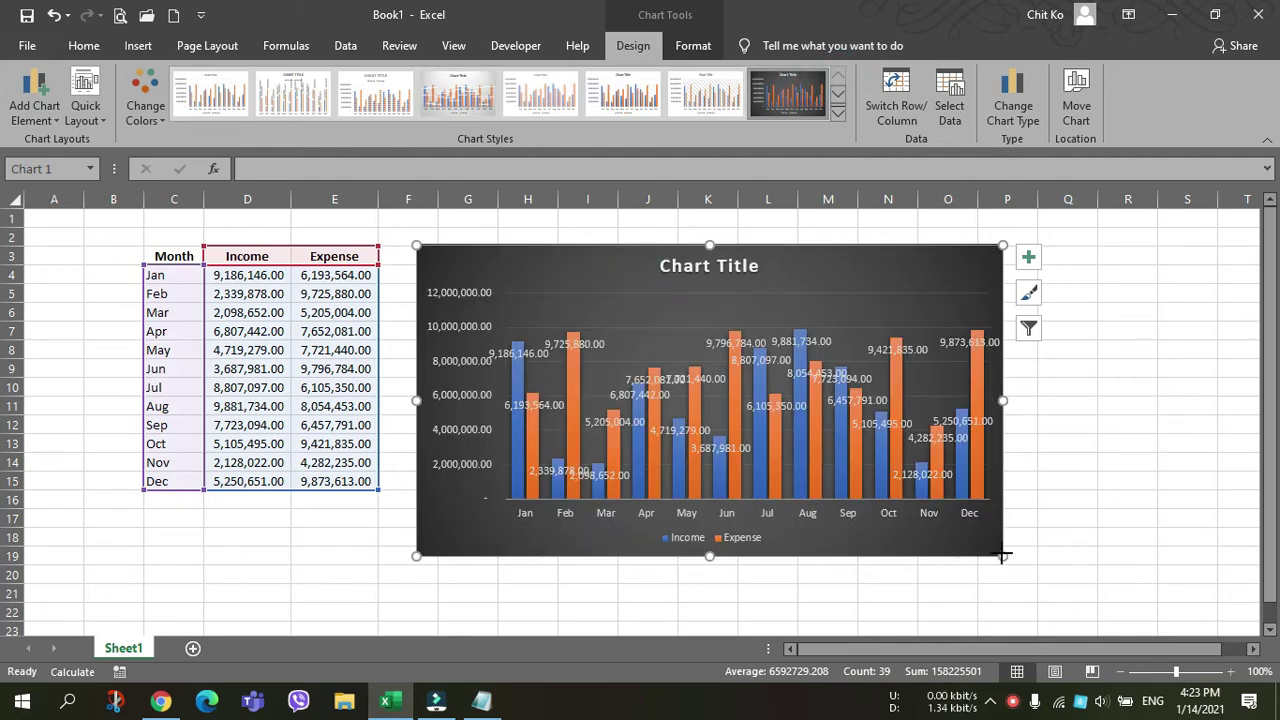
{"action": "left_click_drag", "start_coordinate": [1001, 553], "coordinate": [1088, 570]}
- Switch to Notepad, add the bullet "- We can even change type of chart." on a new line, and start another line
{"action": "key", "text": "alt+Tab"}
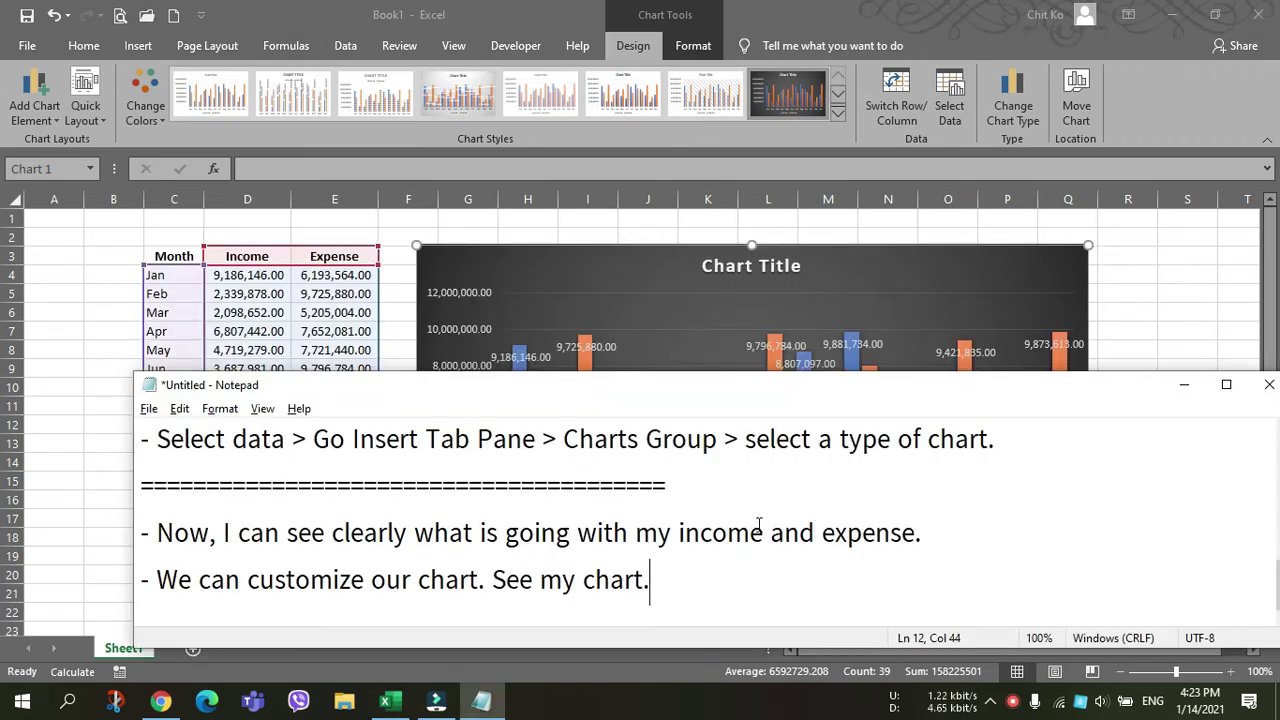
{"action": "key", "text": "Return"}
{"action": "type", "text": "- "}
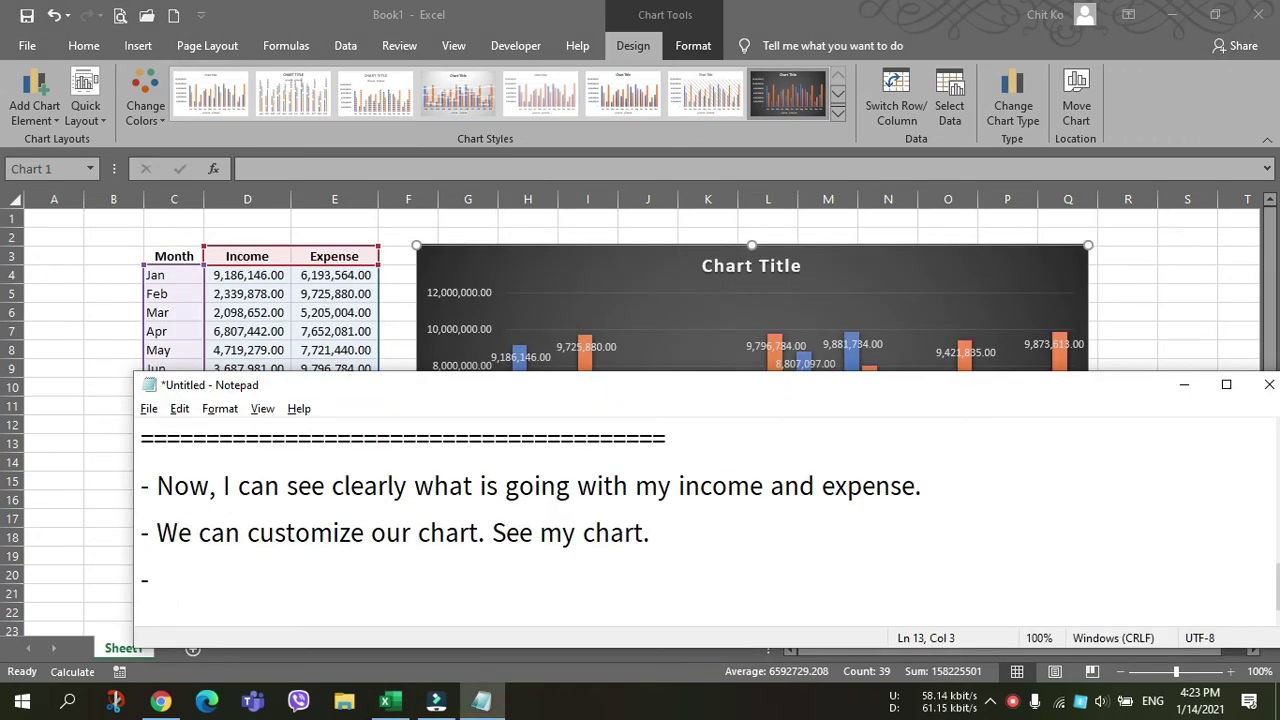
{"action": "type", "text": "We can ever"}
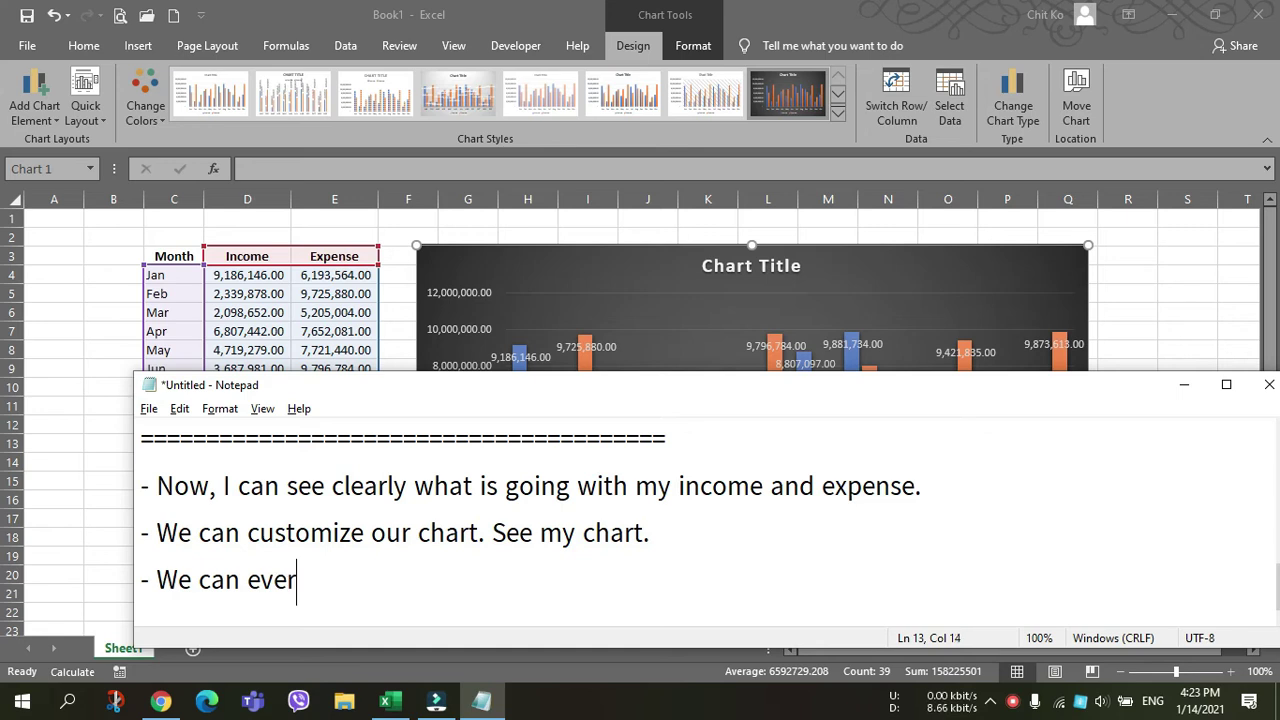
{"action": "key", "text": "BackSpace"}
{"action": "type", "text": "n chag"}
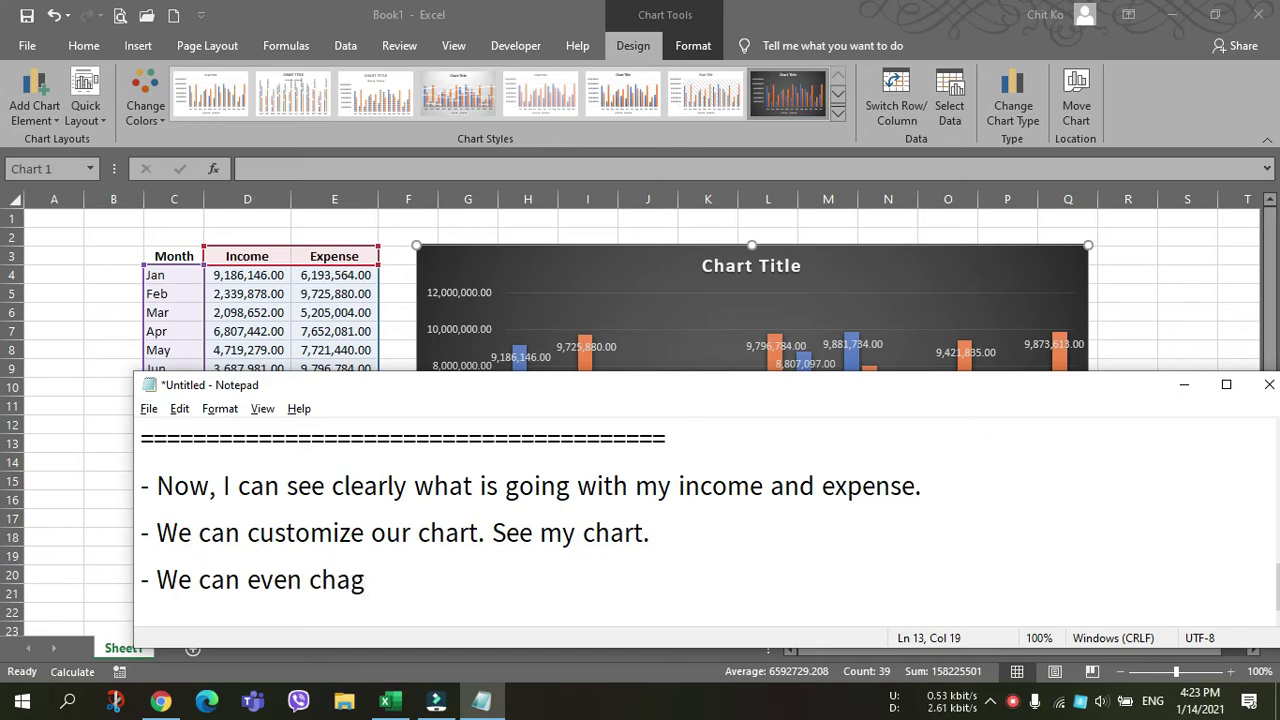
{"action": "key", "text": "BackSpace"}
{"action": "type", "text": "nge type of"}
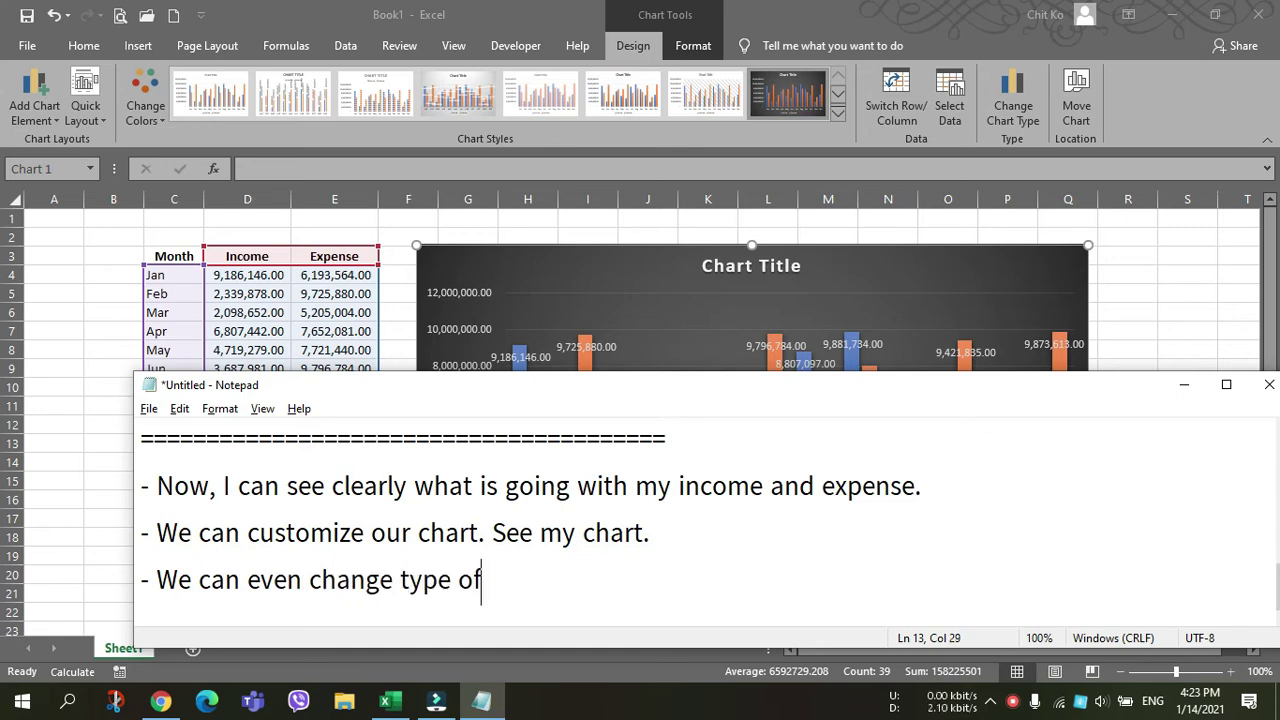
{"action": "type", "text": " cahrt"}
{"action": "key", "text": "BackSpace"}
{"action": "key", "text": "BackSpace"}
{"action": "key", "text": "BackSpace"}
{"action": "key", "text": "BackSpace"}
{"action": "type", "text": "har"}
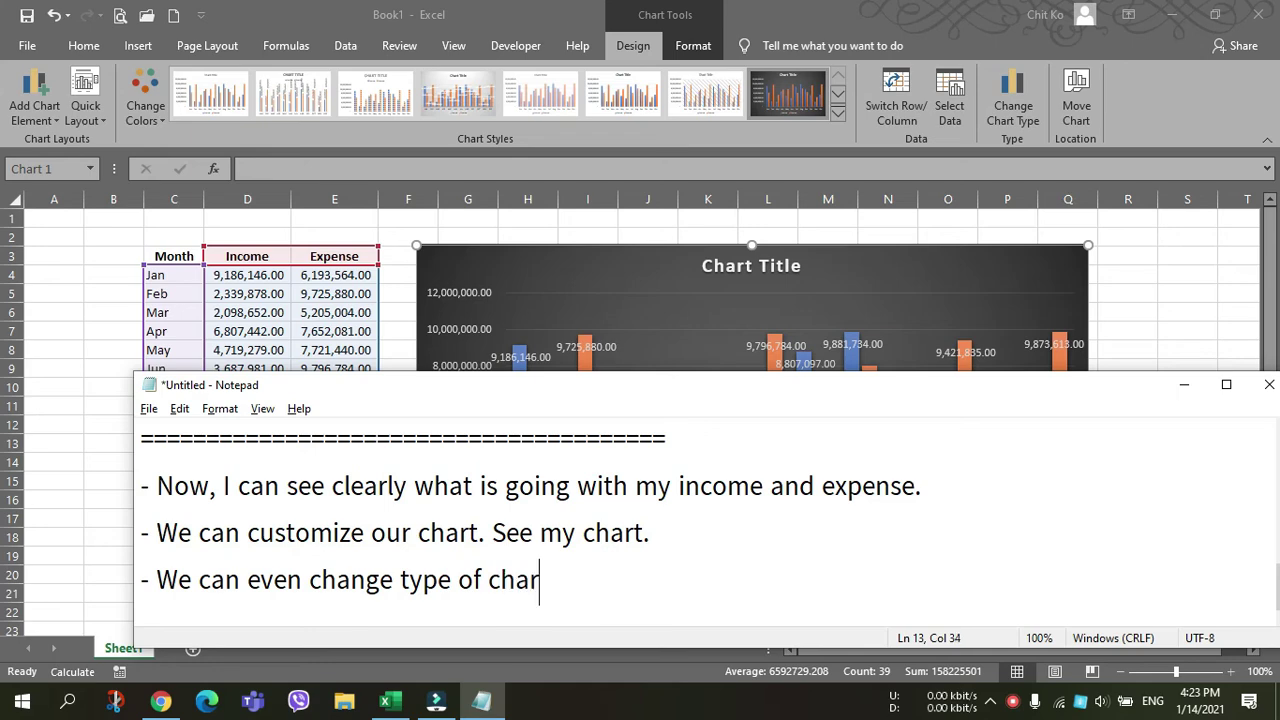
{"action": "type", "text": "t."}
{"action": "key", "text": "Return"}
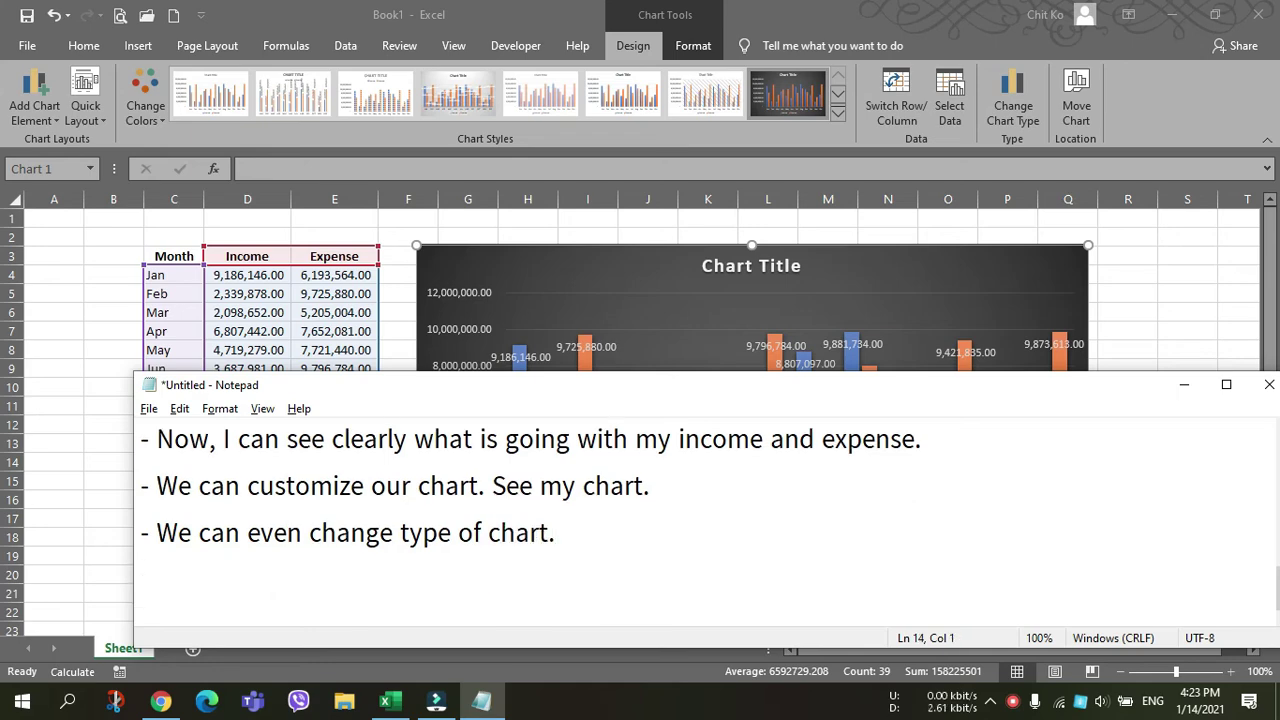
- Switch to Excel, change the column chart to a pie chart, and apply the light chart style with the hatched background
{"action": "left_click", "coordinate": [663, 277]}
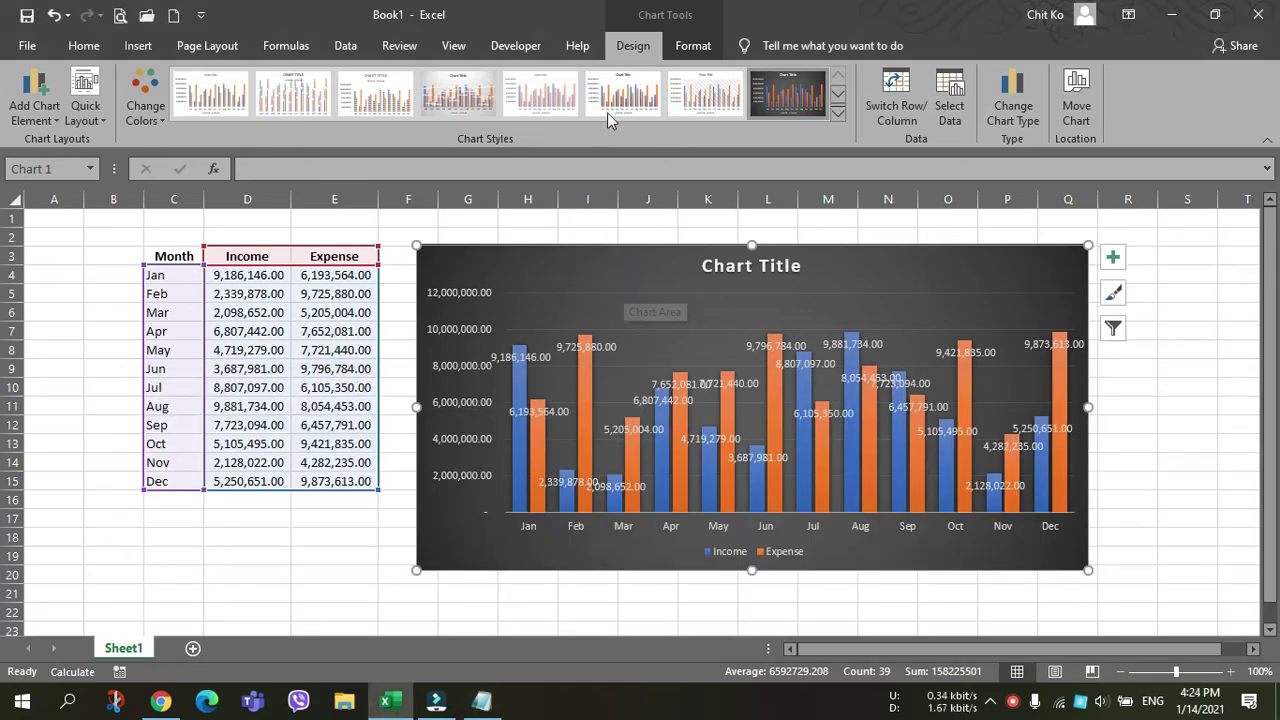
{"action": "left_click", "coordinate": [686, 50]}
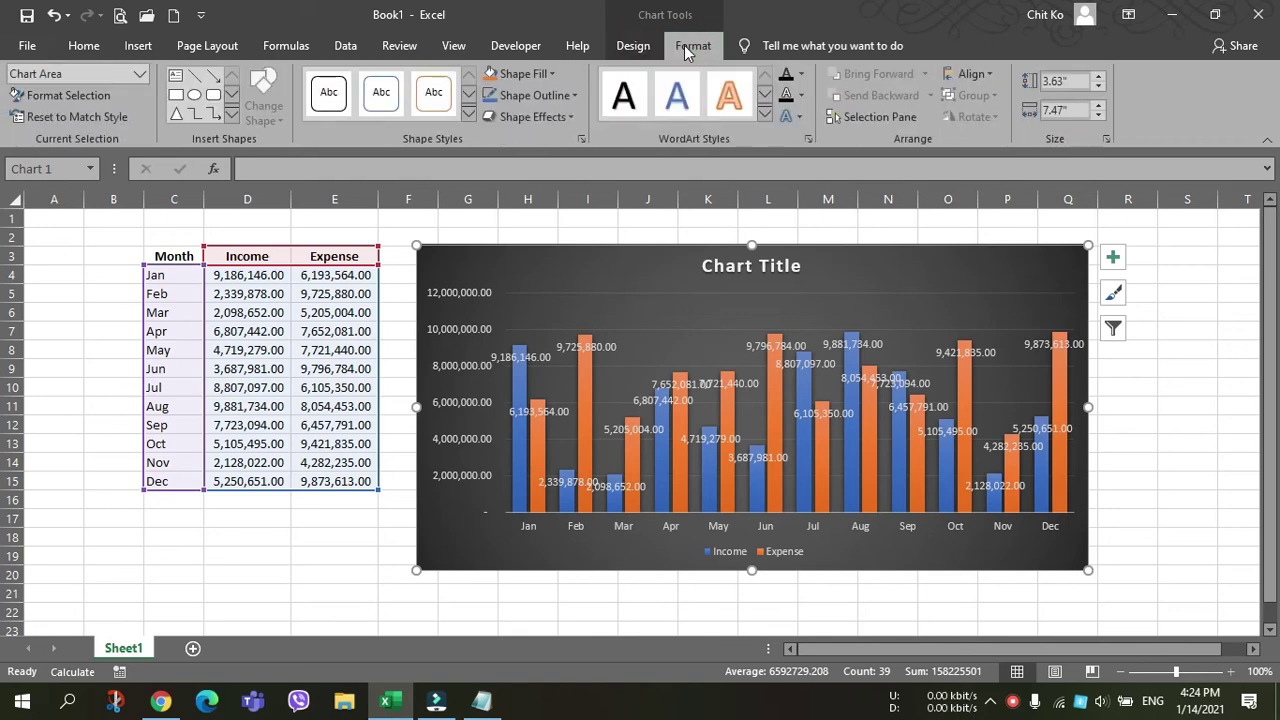
{"action": "left_click", "coordinate": [627, 47]}
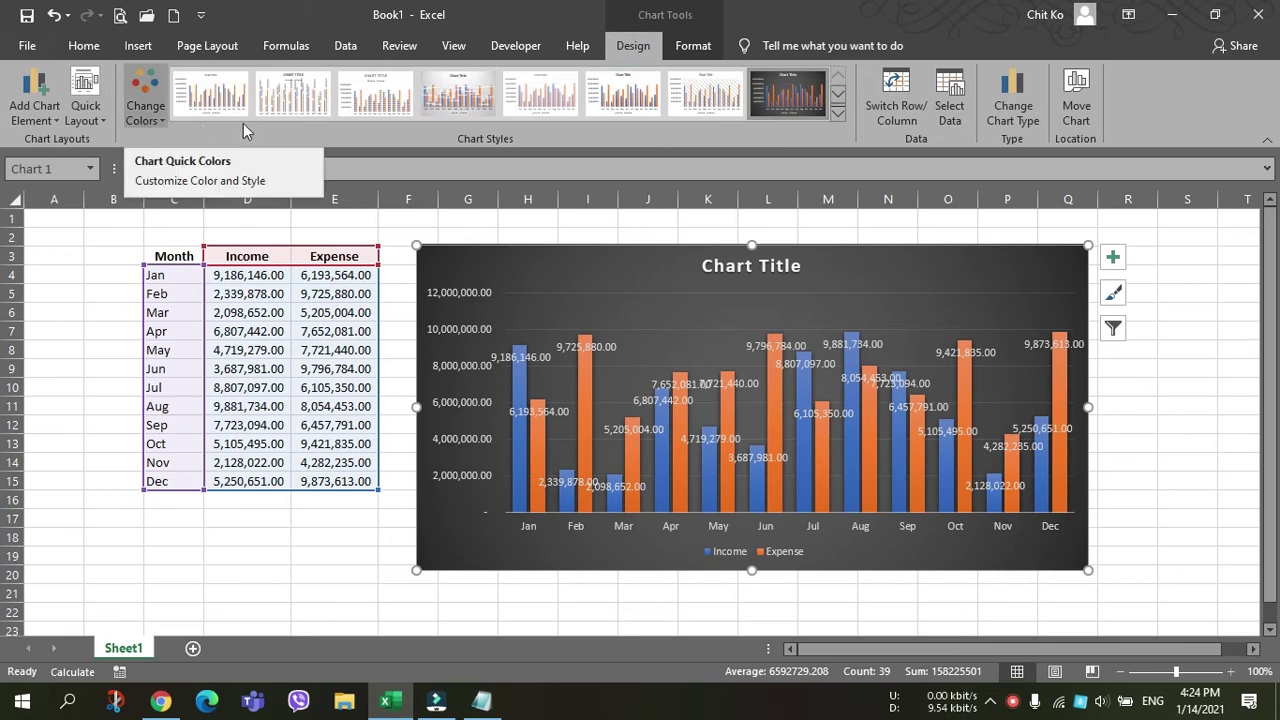
{"action": "left_click", "coordinate": [1004, 107]}
{"action": "left_click_drag", "start_coordinate": [740, 95], "coordinate": [487, 93]}
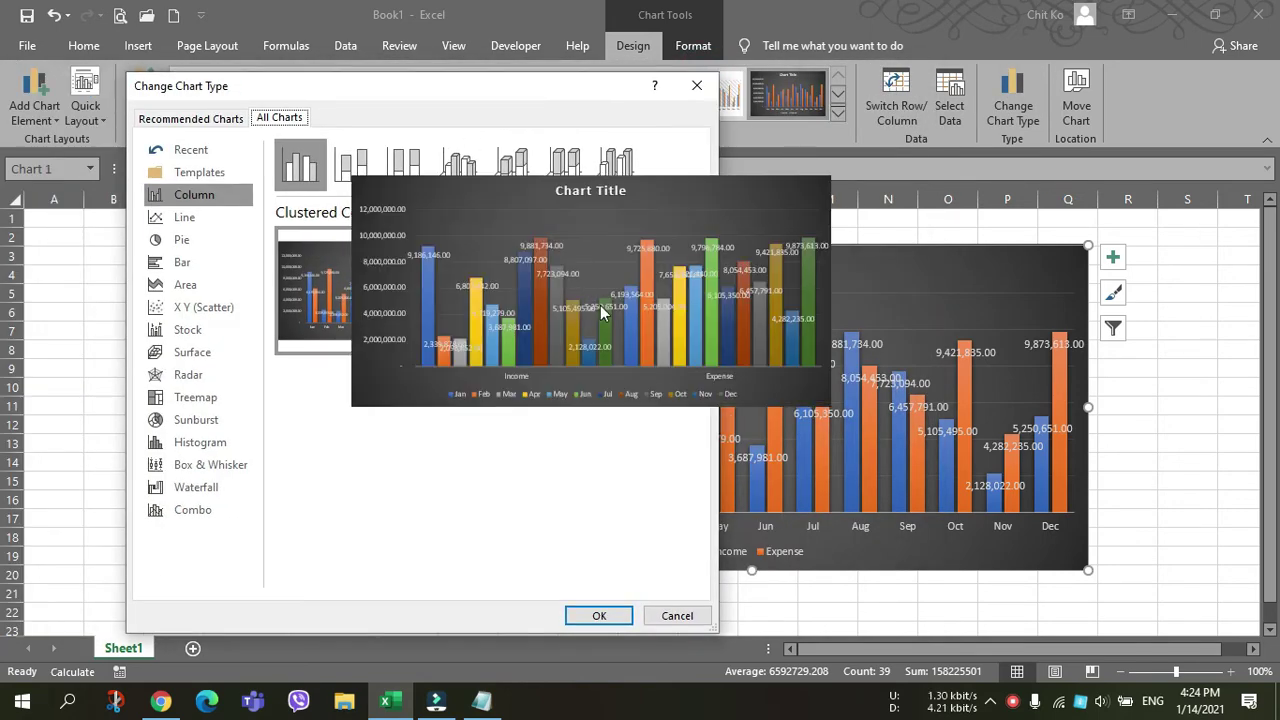
{"action": "mouse_move", "coordinate": [616, 301]}
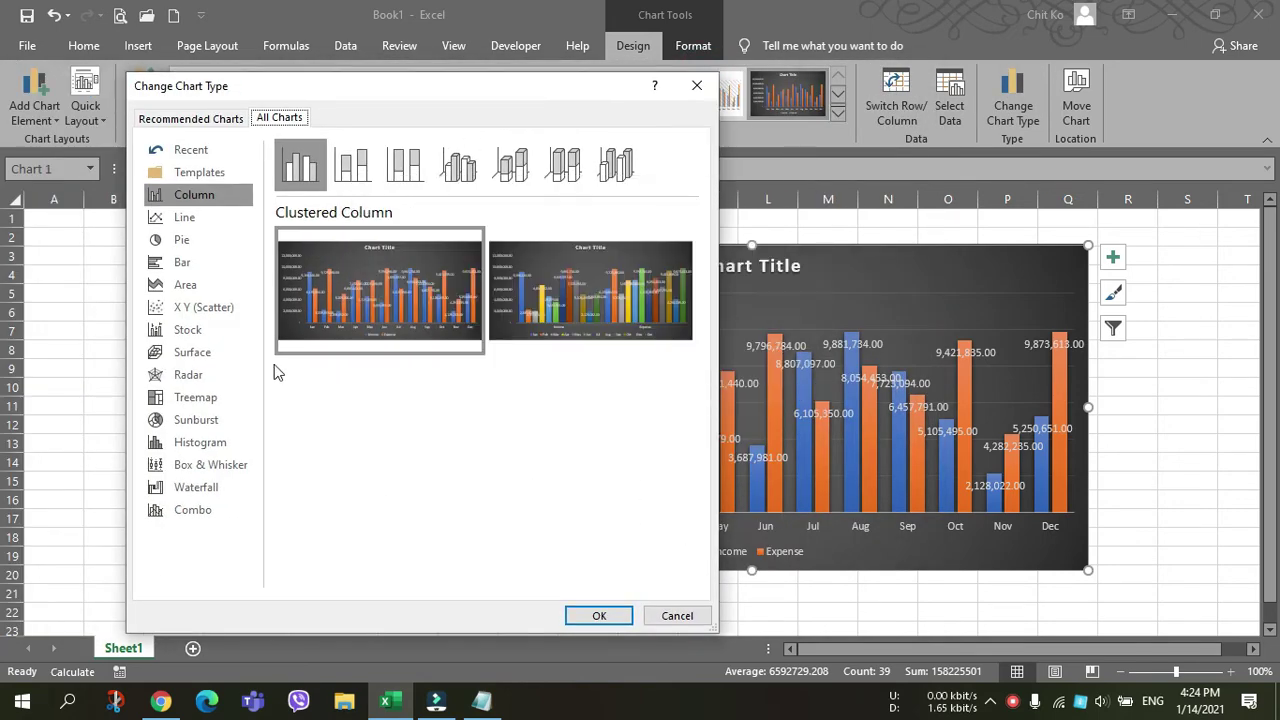
{"action": "left_click", "coordinate": [183, 242]}
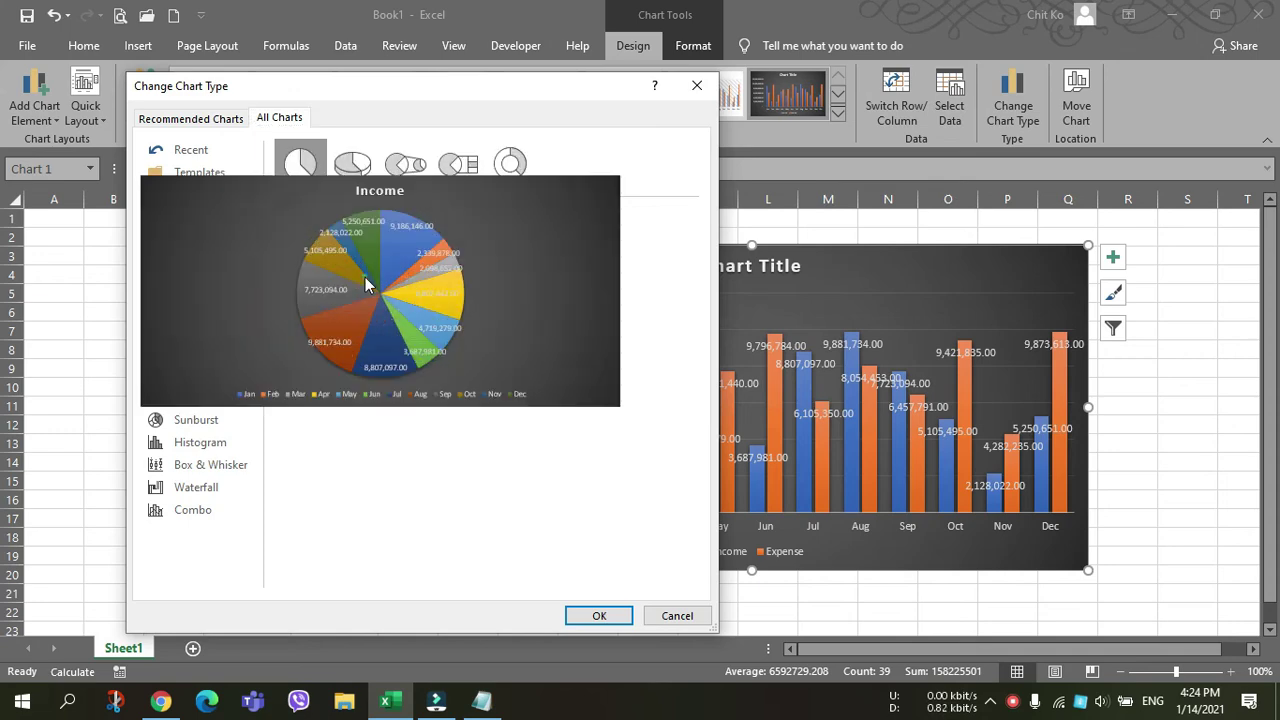
{"action": "left_click", "coordinate": [596, 614]}
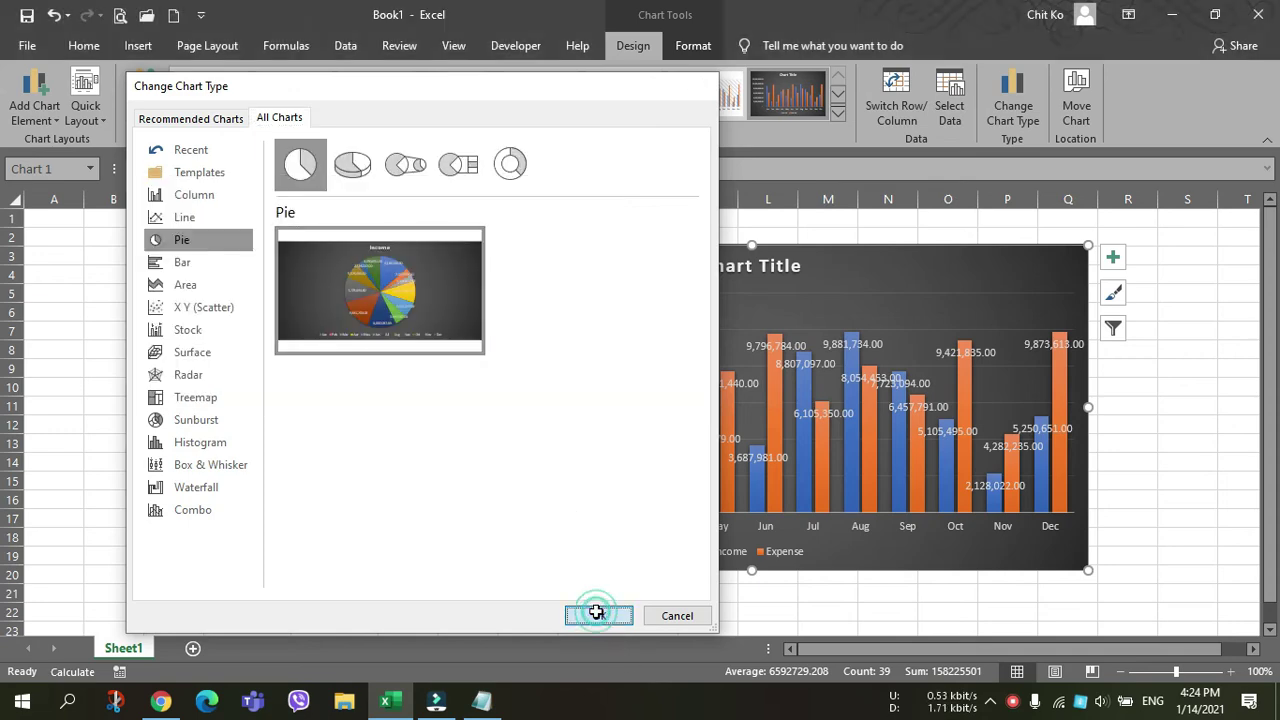
{"action": "left_click", "coordinate": [557, 357]}
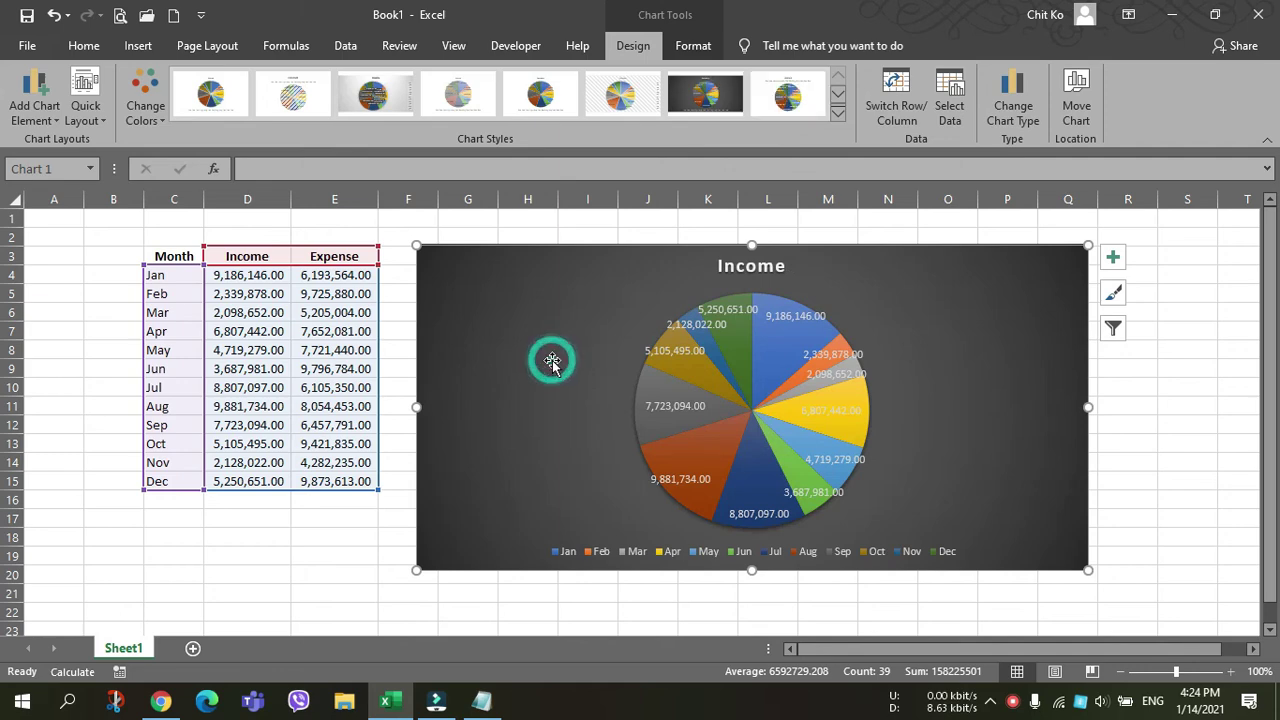
{"action": "left_click", "coordinate": [838, 113]}
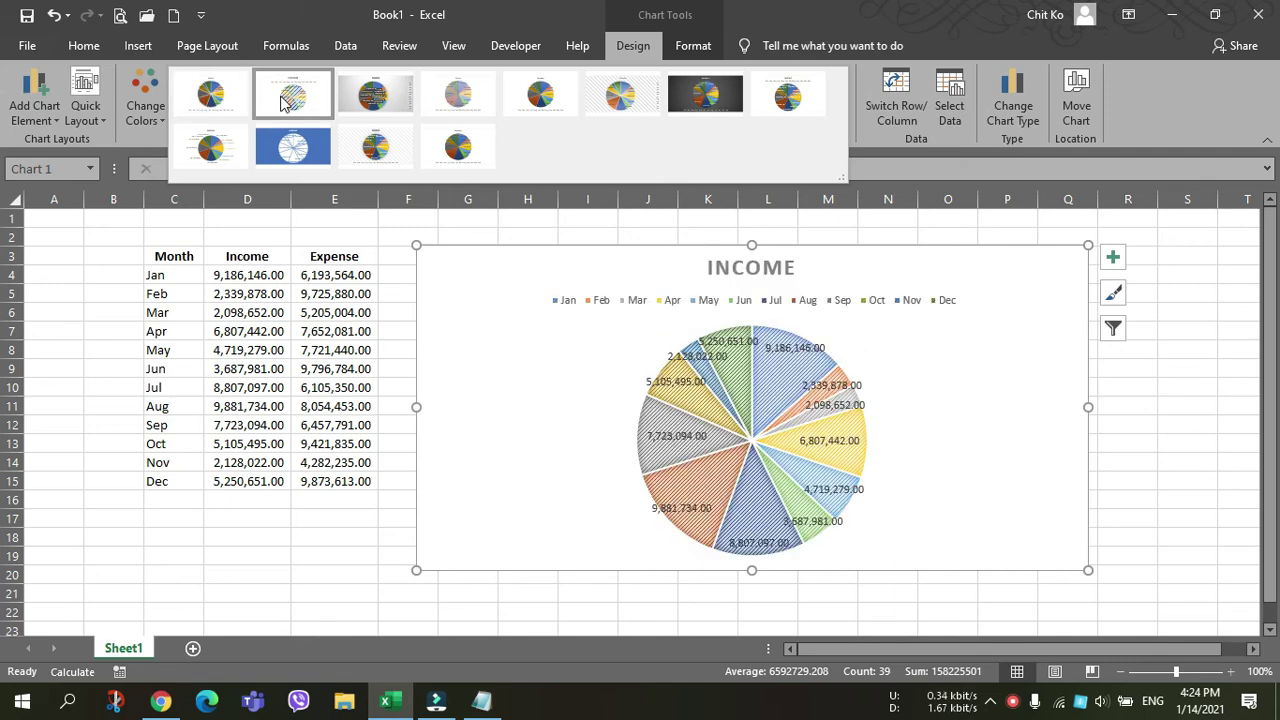
{"action": "left_click", "coordinate": [376, 148]}
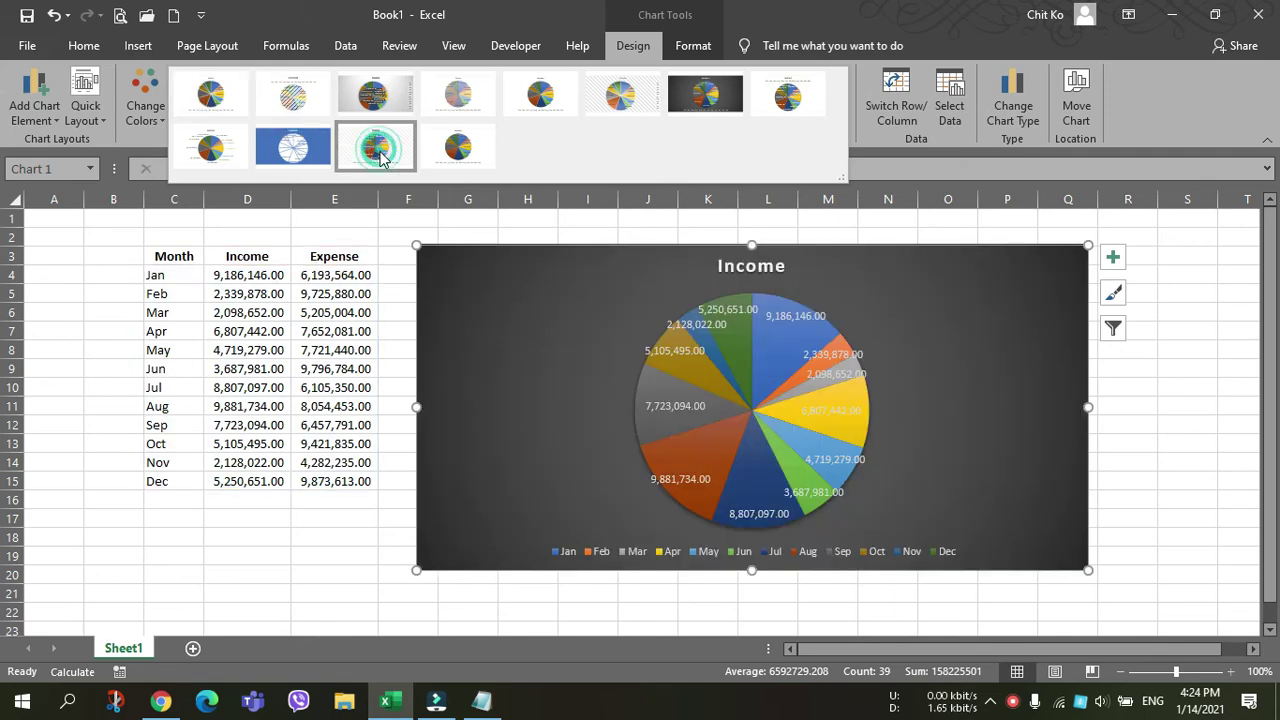
- Change the chart type to a basic line chart that plots Income and Expense across the months
{"action": "left_click", "coordinate": [1024, 97]}
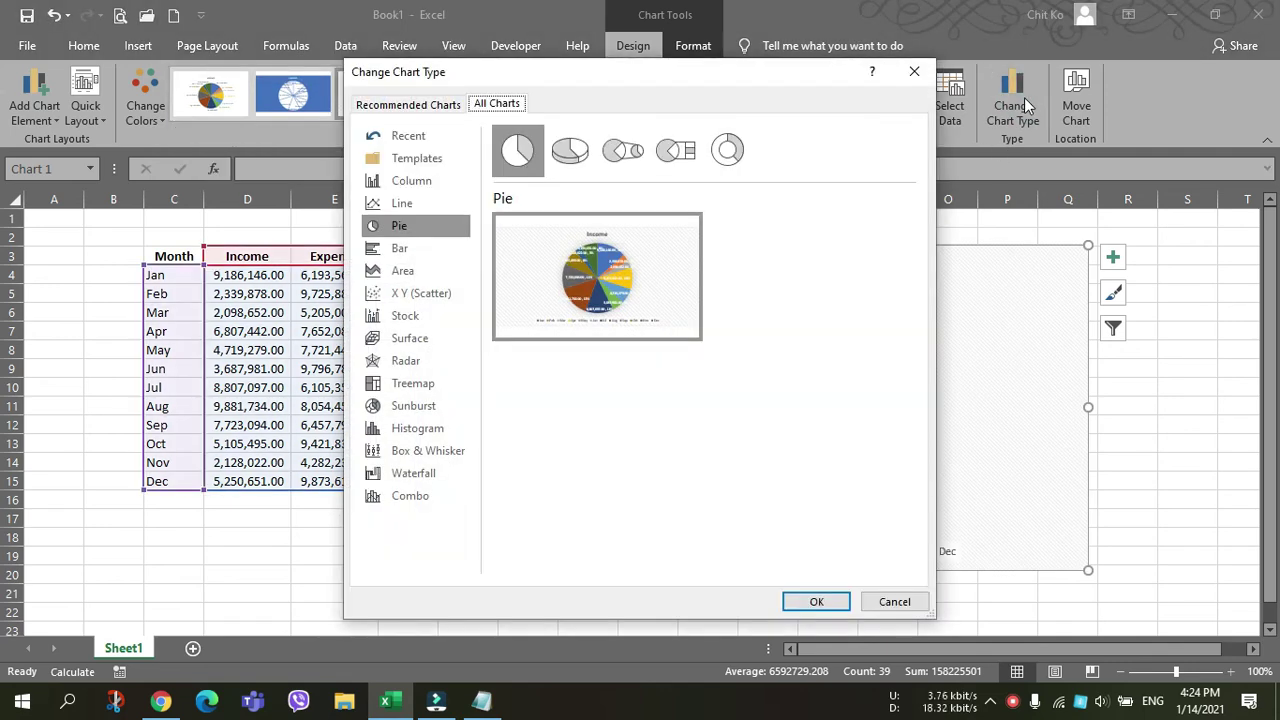
{"action": "left_click", "coordinate": [400, 204]}
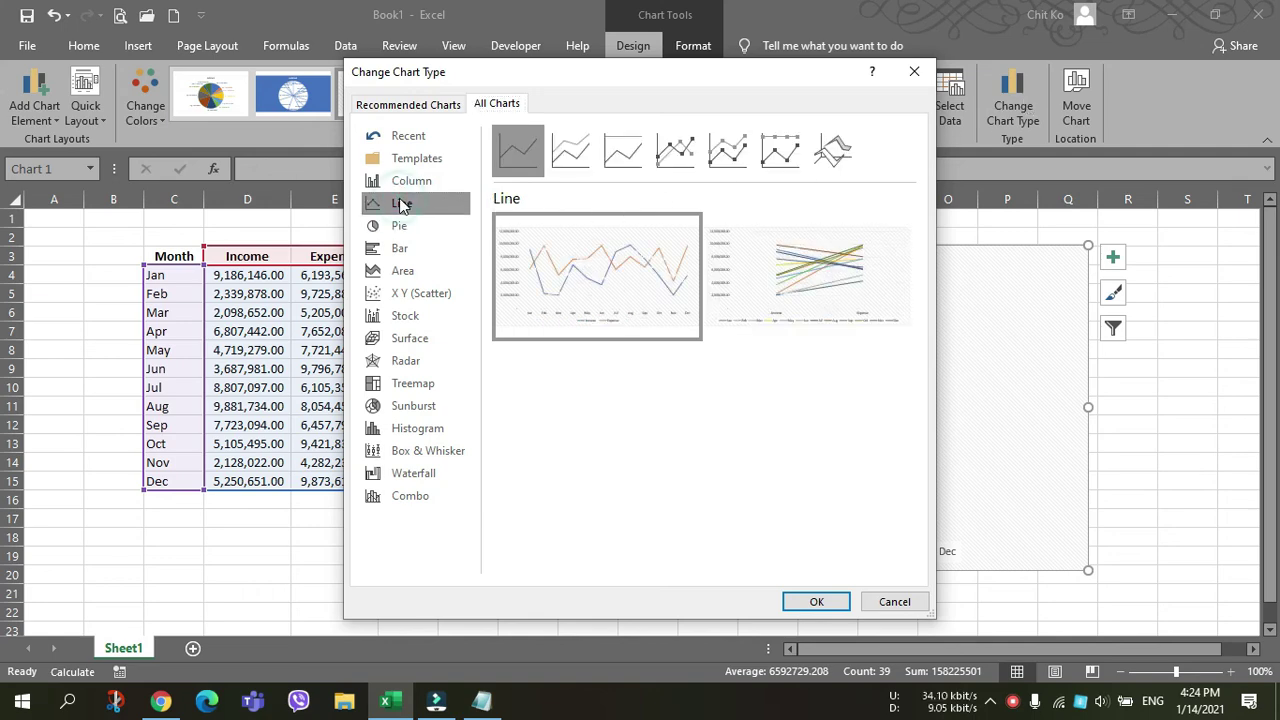
{"action": "left_click", "coordinate": [806, 593]}
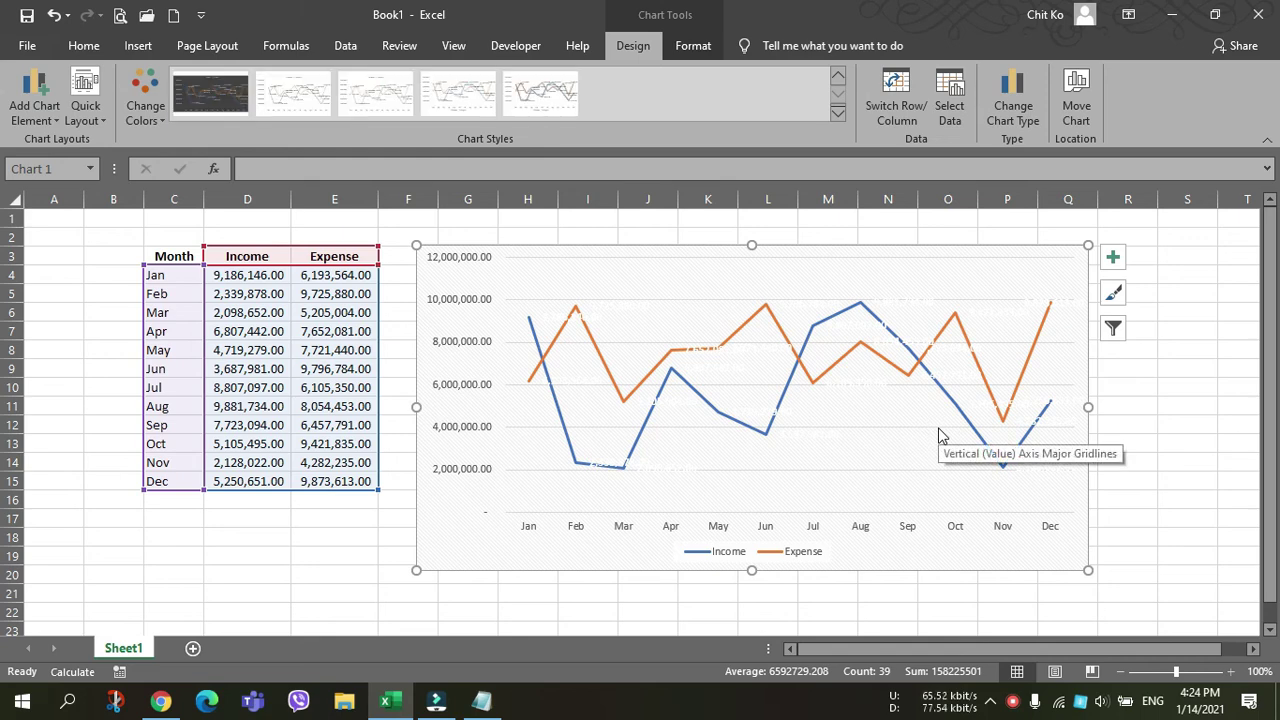
- Apply the dark-background chart style to the line chart and move the chart up about one row
{"action": "left_click", "coordinate": [198, 95]}
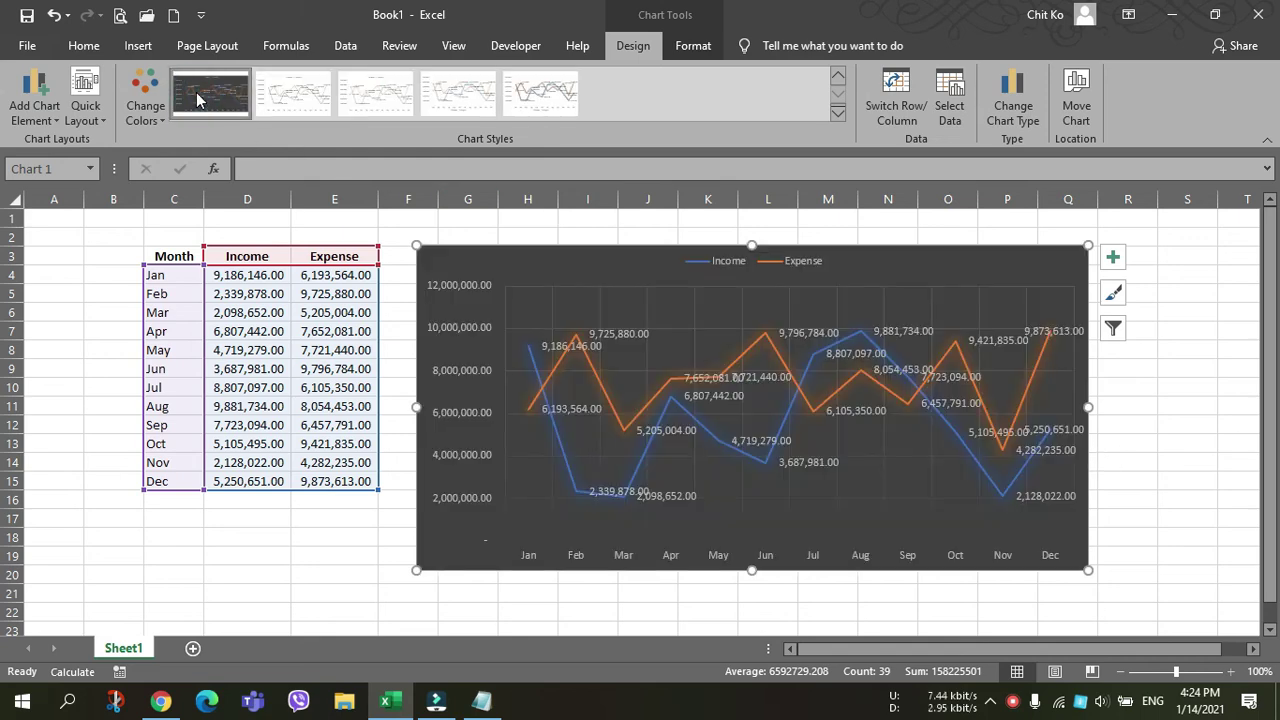
{"action": "left_click", "coordinate": [602, 287]}
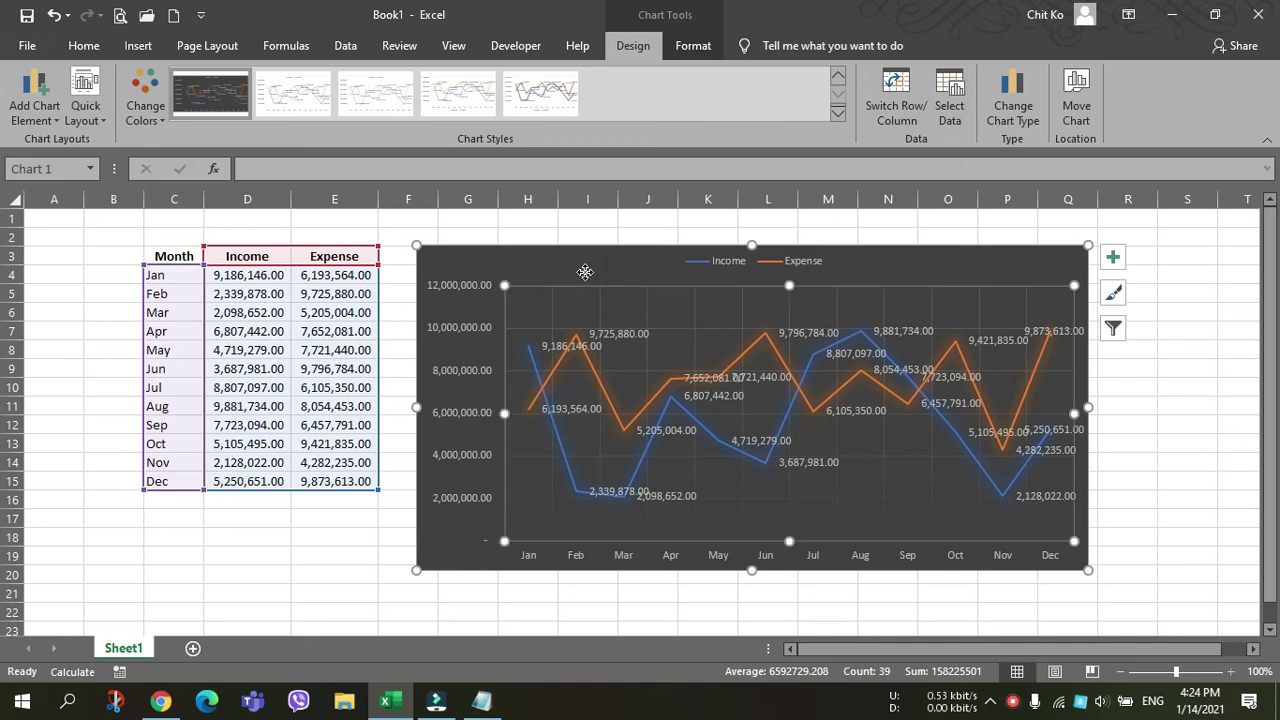
{"action": "left_click", "coordinate": [587, 272]}
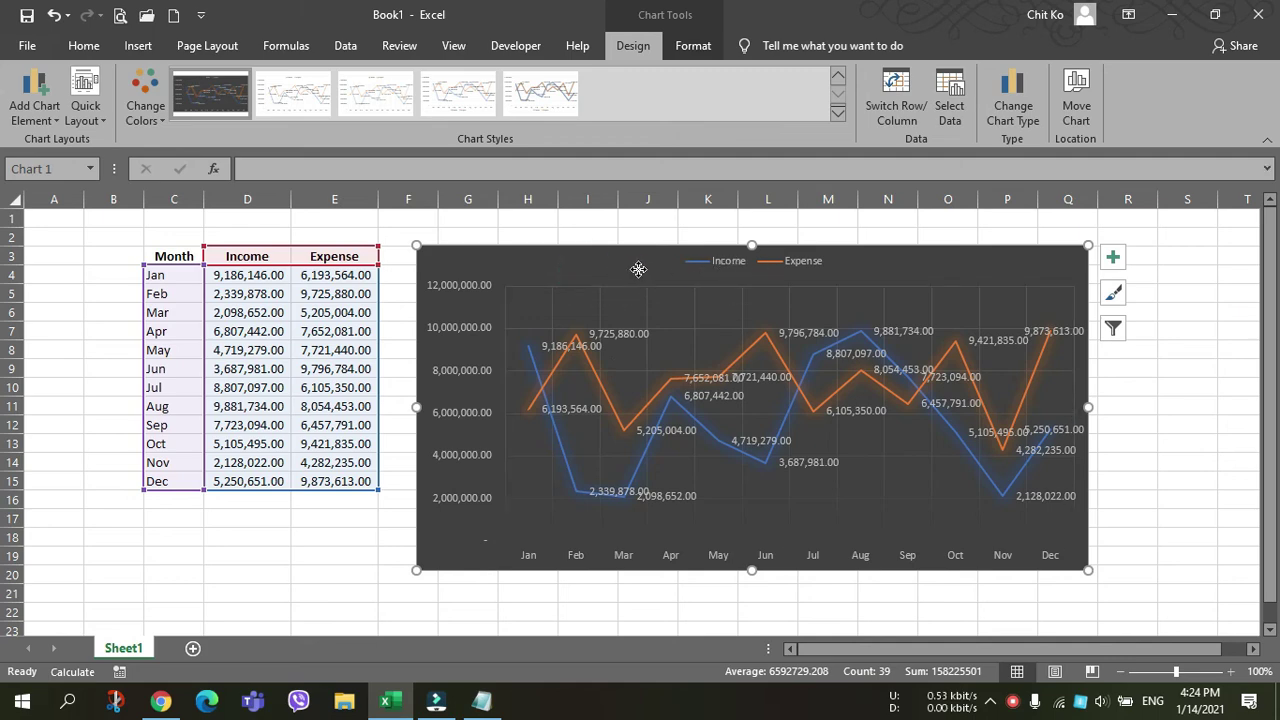
{"action": "left_click_drag", "start_coordinate": [637, 266], "coordinate": [635, 250]}
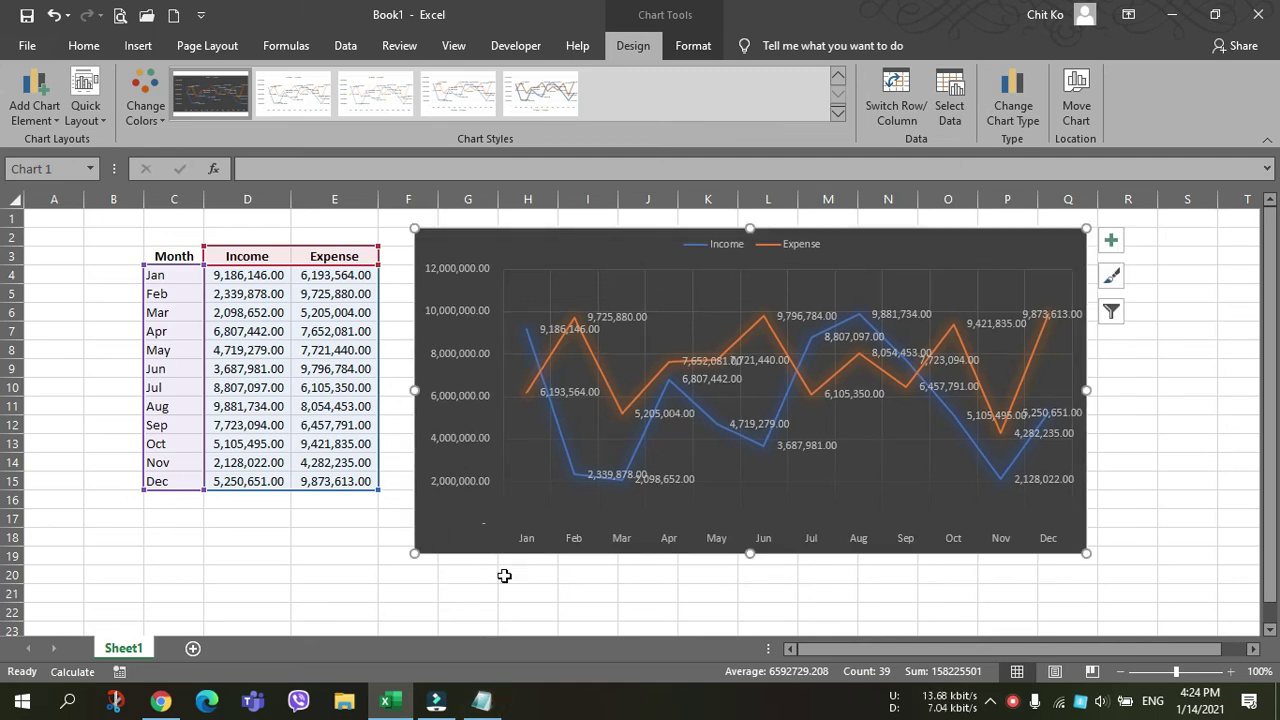
- Switch to Notepad and add the closing bullet "- That's all." on the empty last line
{"action": "left_click", "coordinate": [482, 700]}
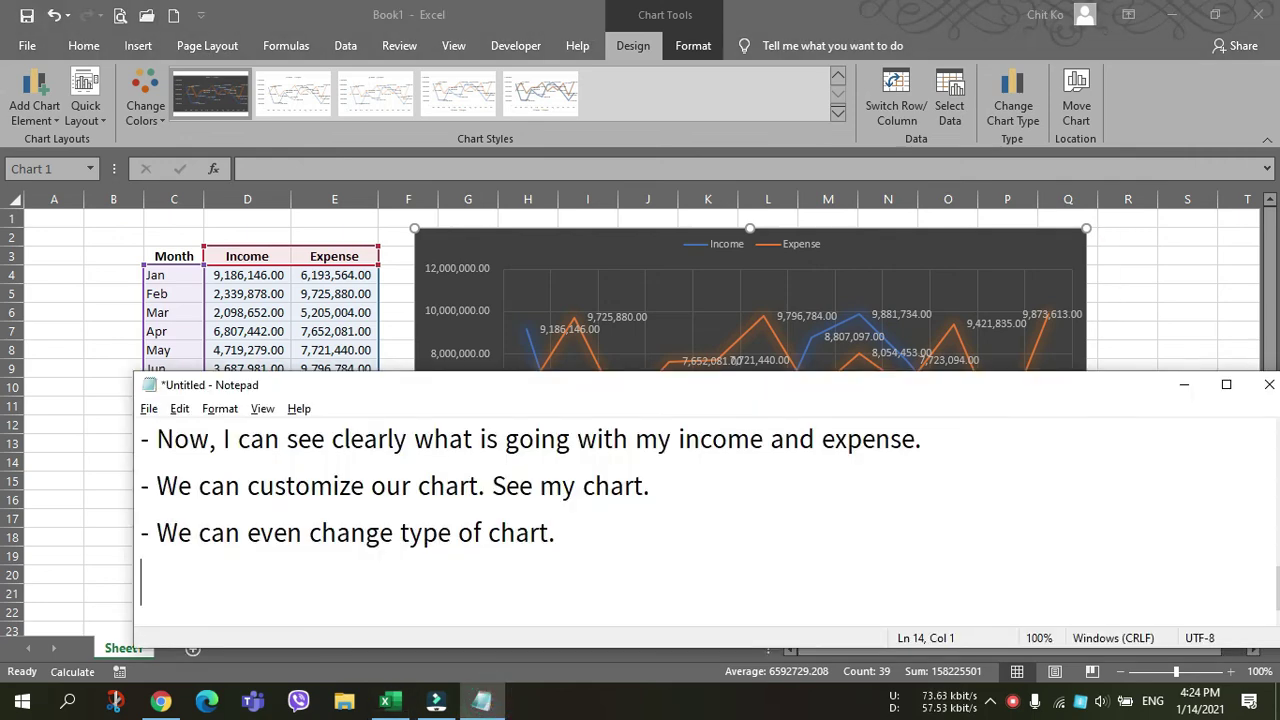
{"action": "type", "text": "- That's all"}
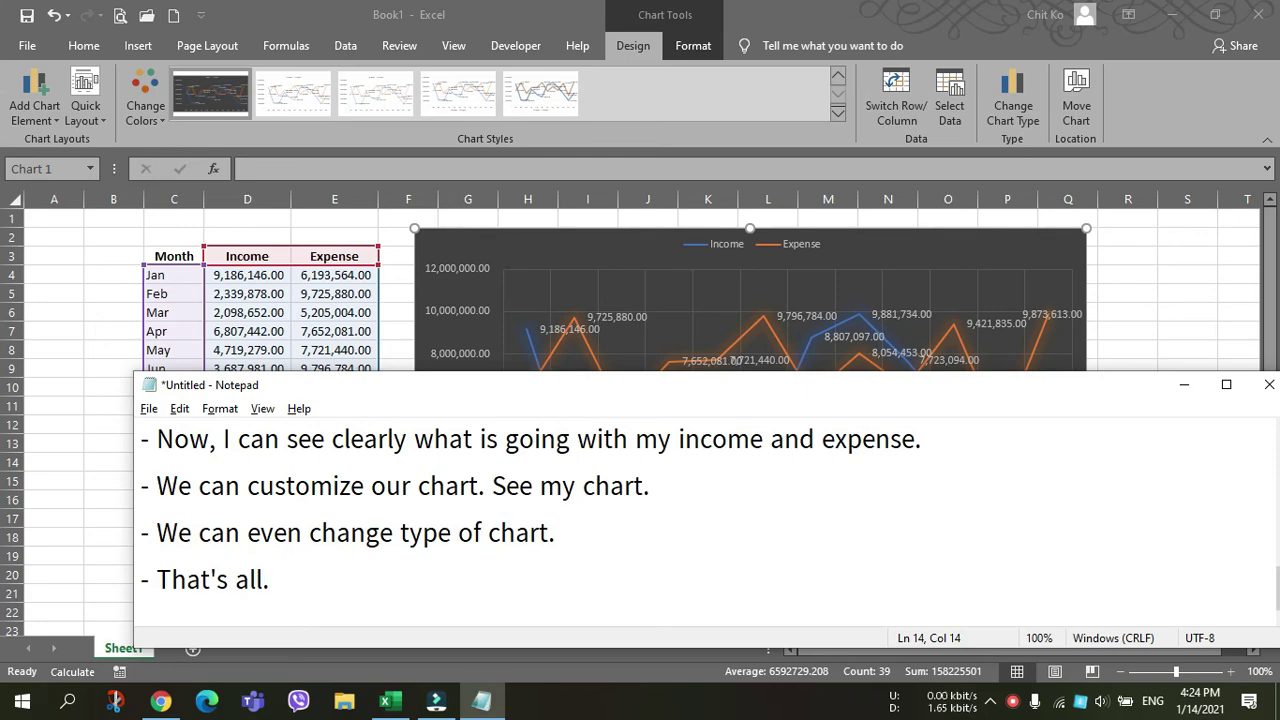
{"action": "type", "text": "."}
- Maximize the Notepad window and replace all its text with "Thanks for watching", followed by a new line starting with "-"
{"action": "key", "text": "super+Up"}
{"action": "key", "text": "ctrl+a"}
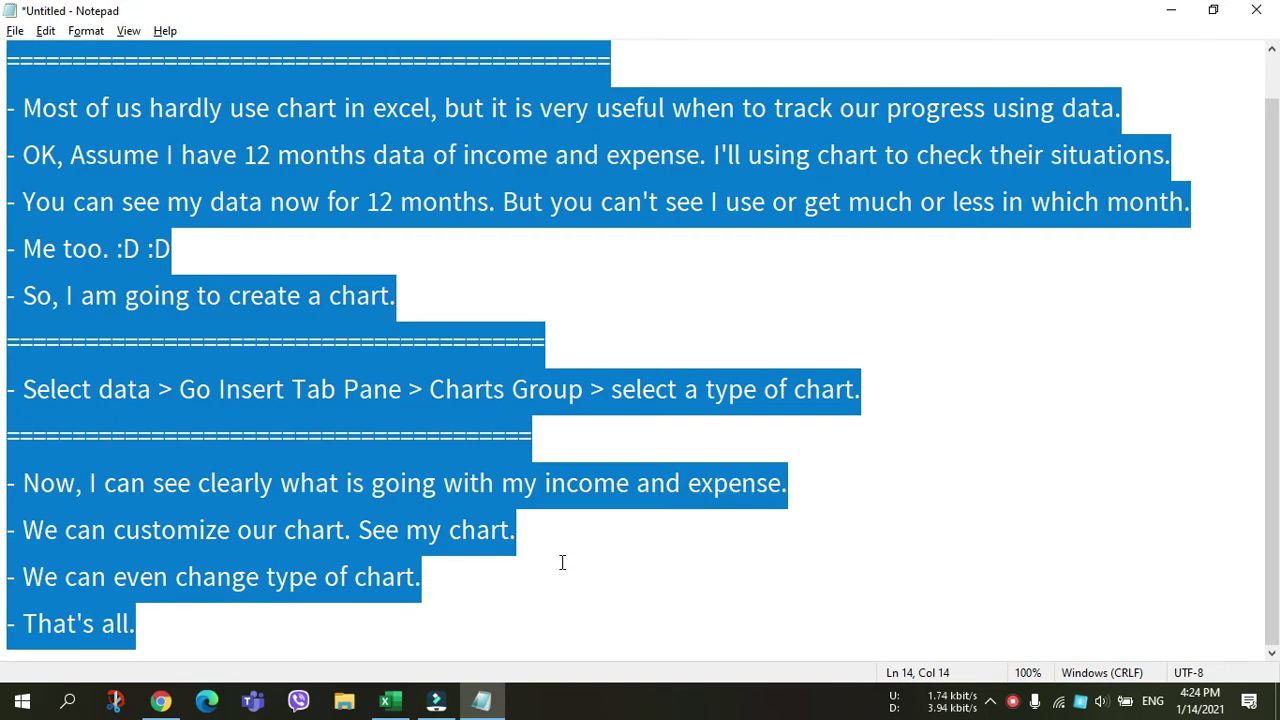
{"action": "type", "text": "Thanks for wat"}
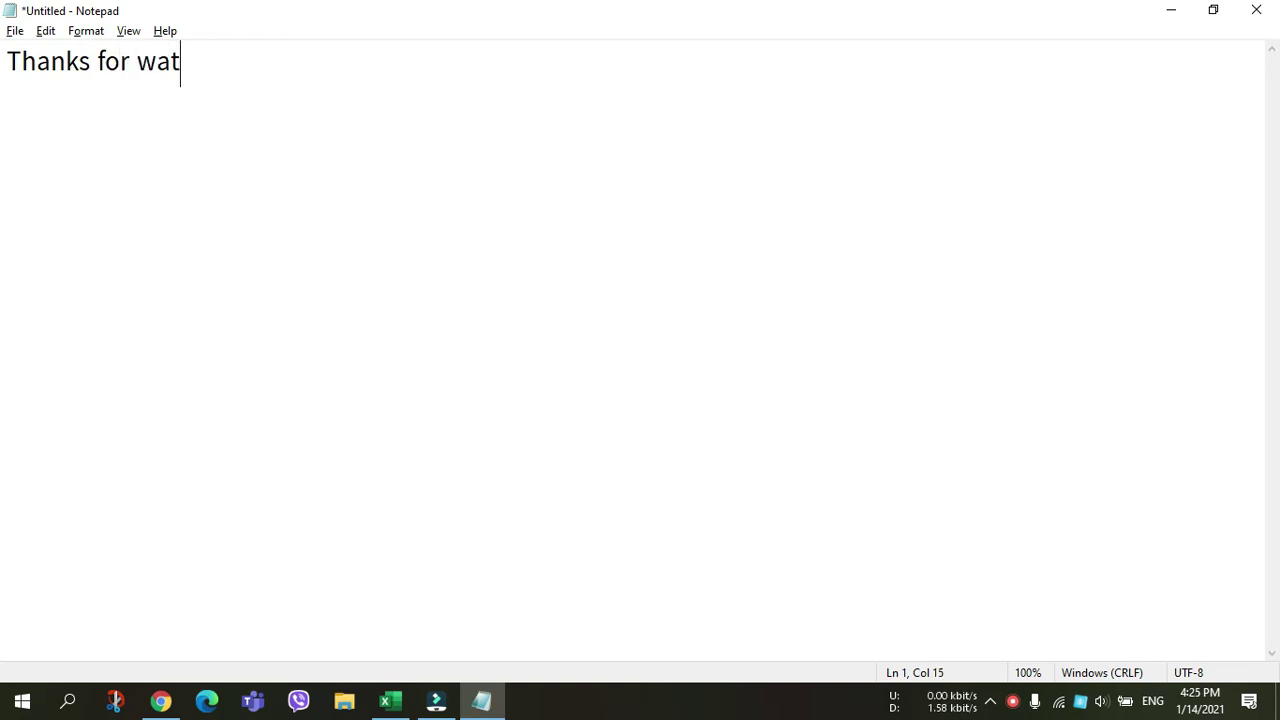
{"action": "type", "text": "ching"}
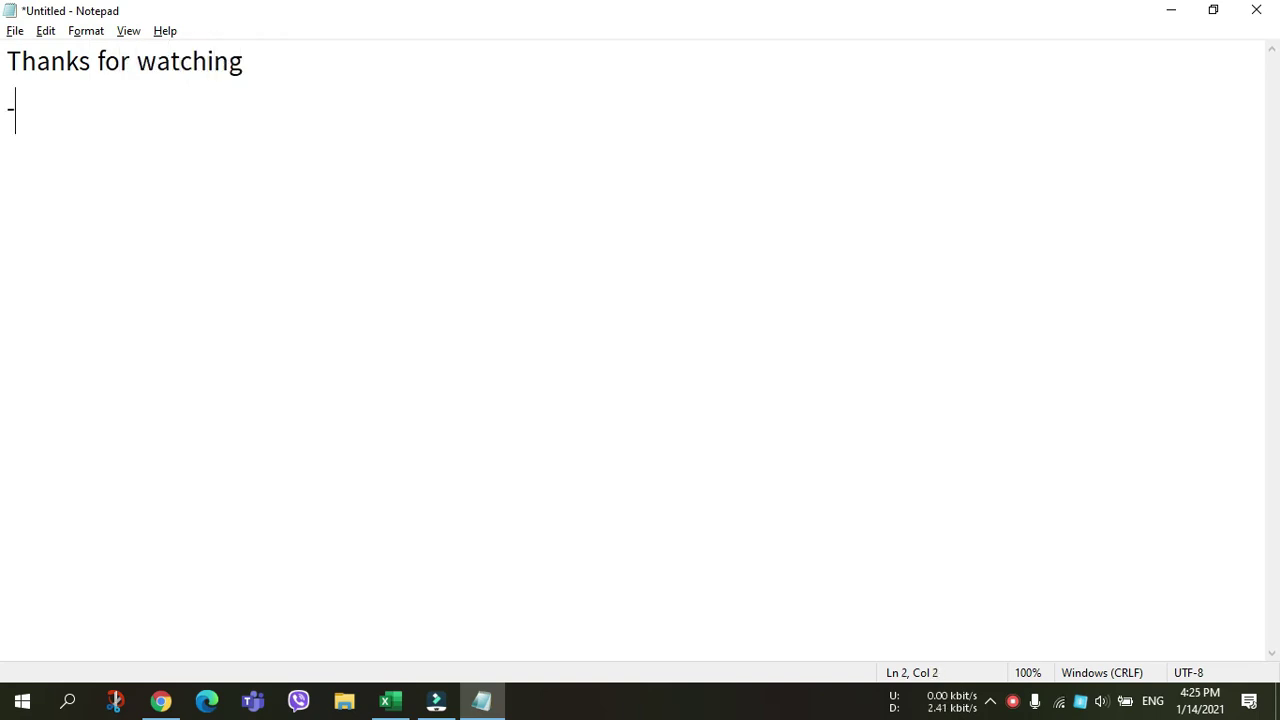
- Switch back to Excel and deselect the chart by selecting cell B8
{"action": "key", "text": "alt+Tab"}
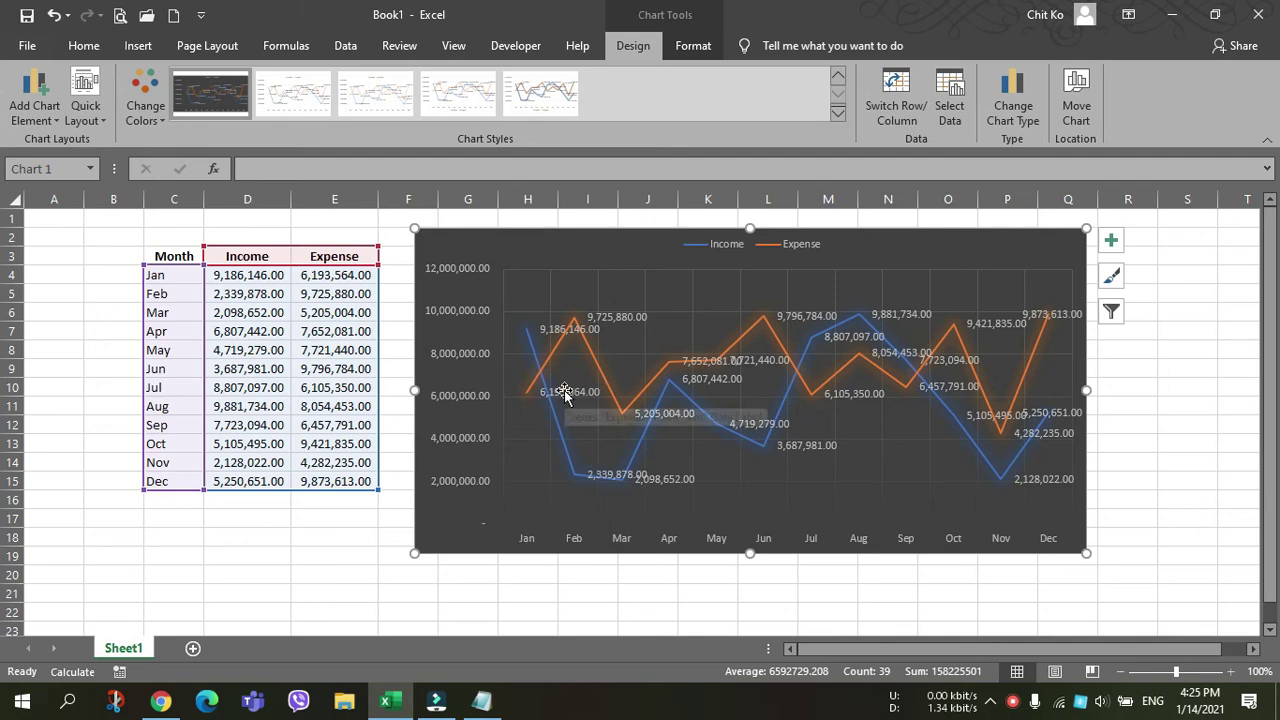
{"action": "left_click", "coordinate": [100, 350]}
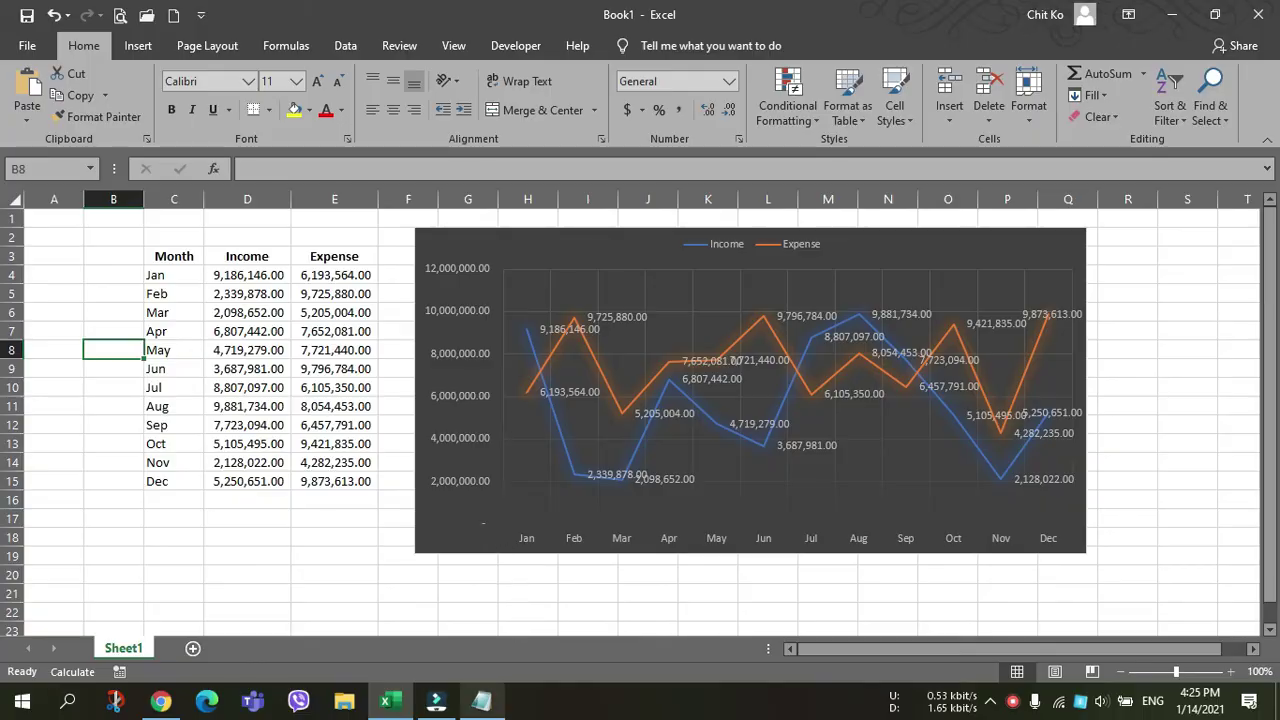